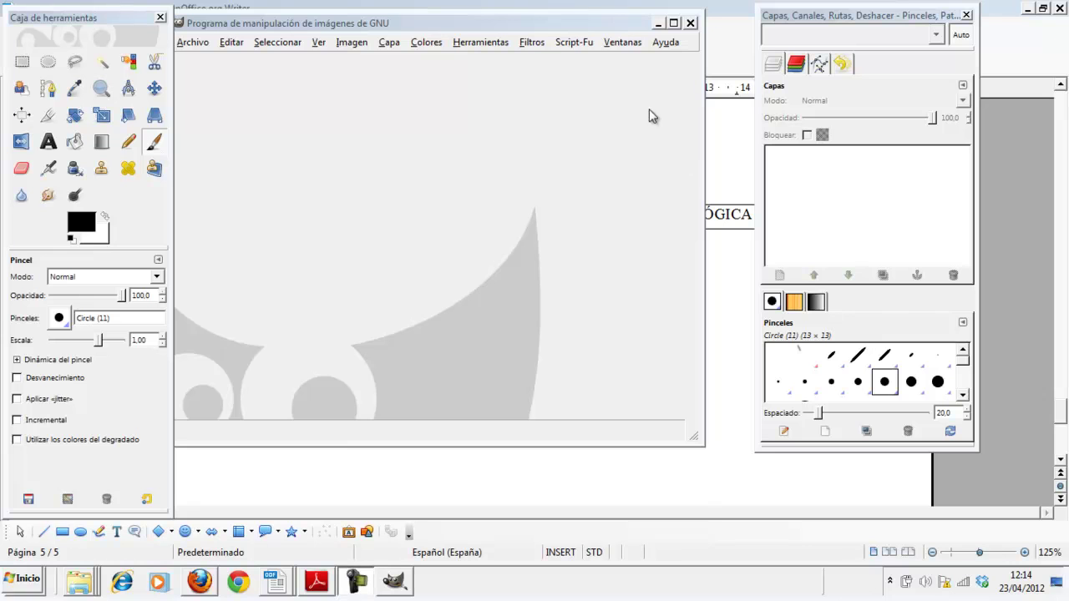
Step: Place the image window and layers dock side by side and select the Bucket Fill tool
{"action": "left_click_drag", "start_coordinate": [609, 23], "coordinate": [623, 17]}
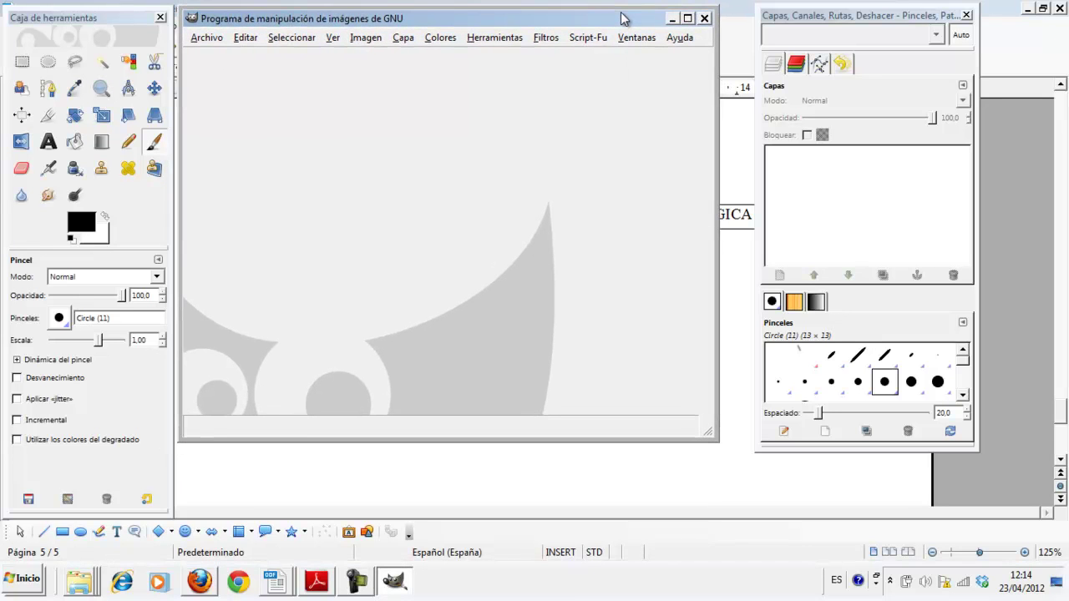
{"action": "left_click_drag", "start_coordinate": [870, 23], "coordinate": [838, 26]}
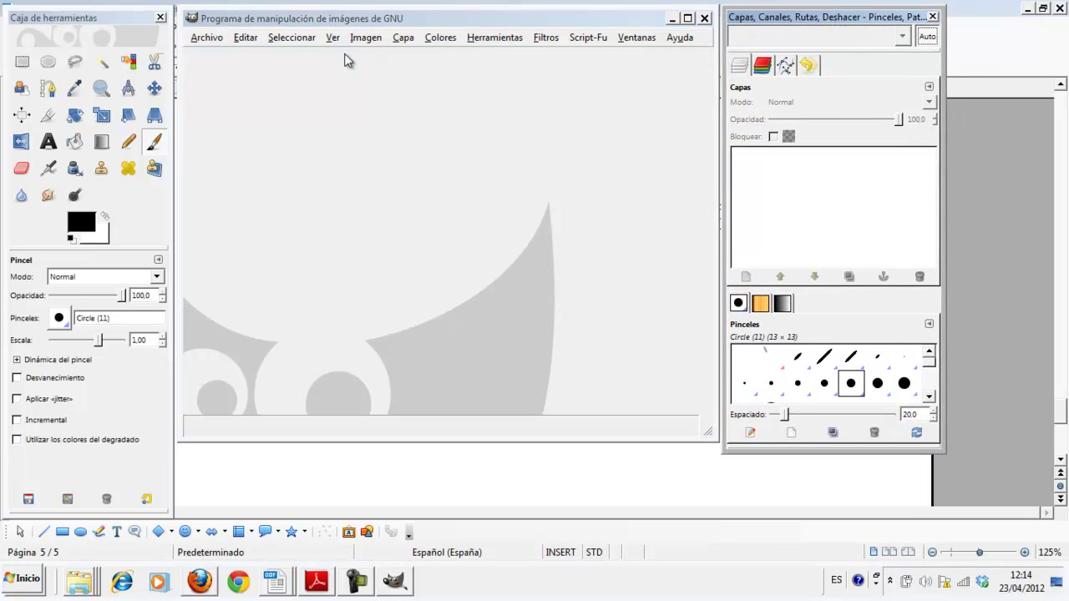
{"action": "left_click", "coordinate": [101, 88]}
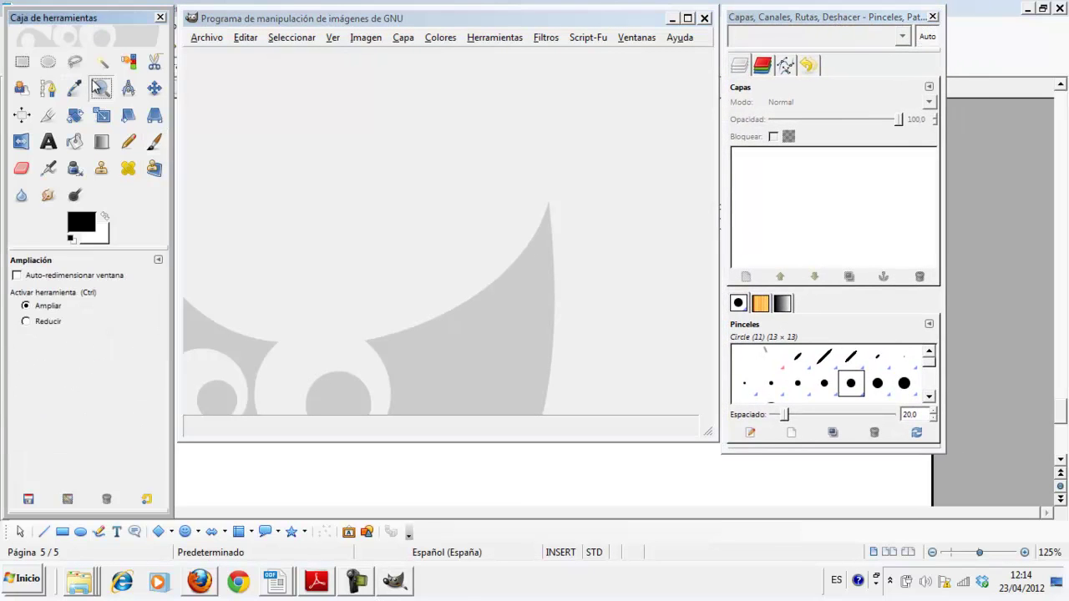
{"action": "left_click", "coordinate": [74, 142]}
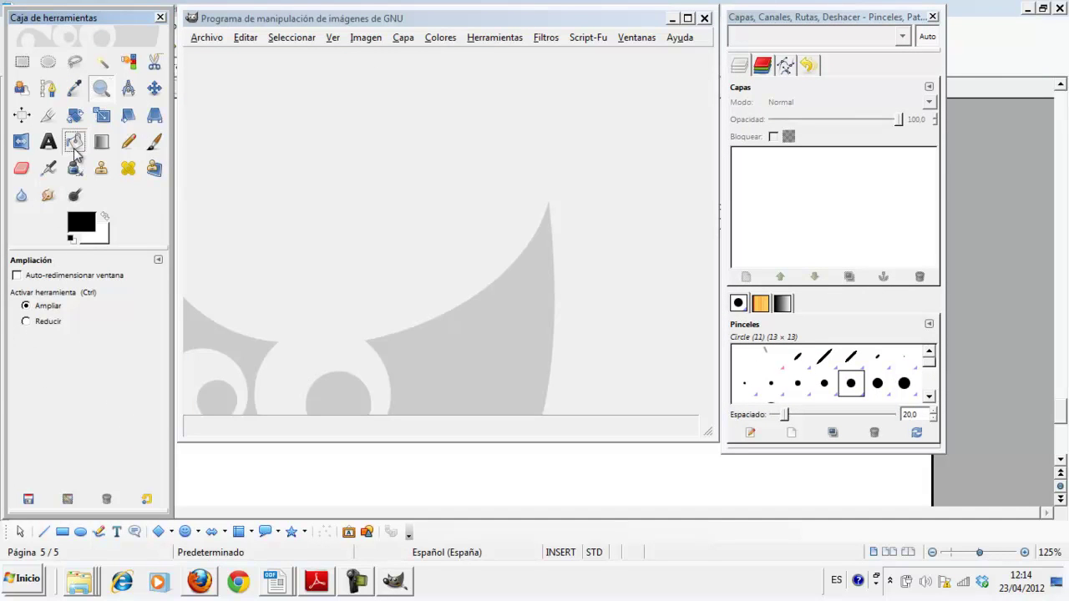
Step: Reopen the Layers dialog in the dock via Ventanas > Diálogos empotrables > Capas
{"action": "left_click", "coordinate": [410, 20]}
{"action": "left_click", "coordinate": [812, 20]}
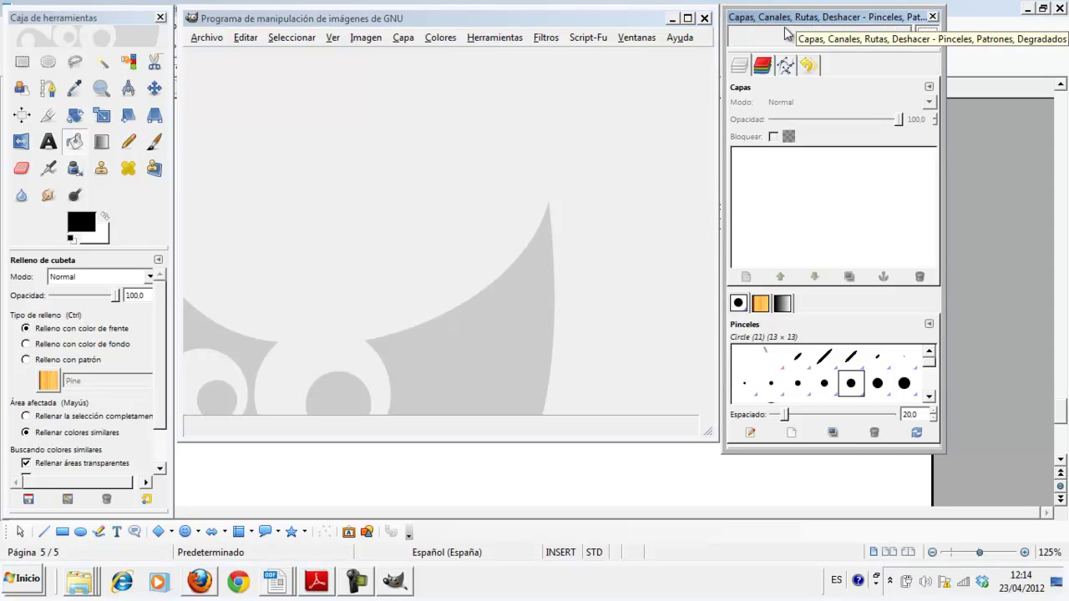
{"action": "left_click", "coordinate": [636, 37]}
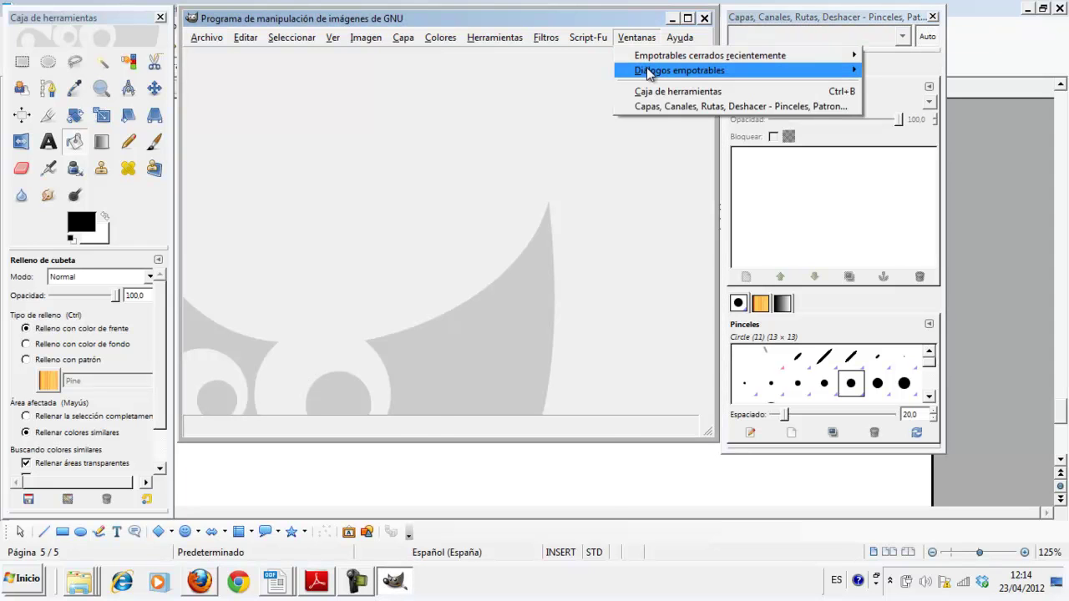
{"action": "mouse_move", "coordinate": [679, 70]}
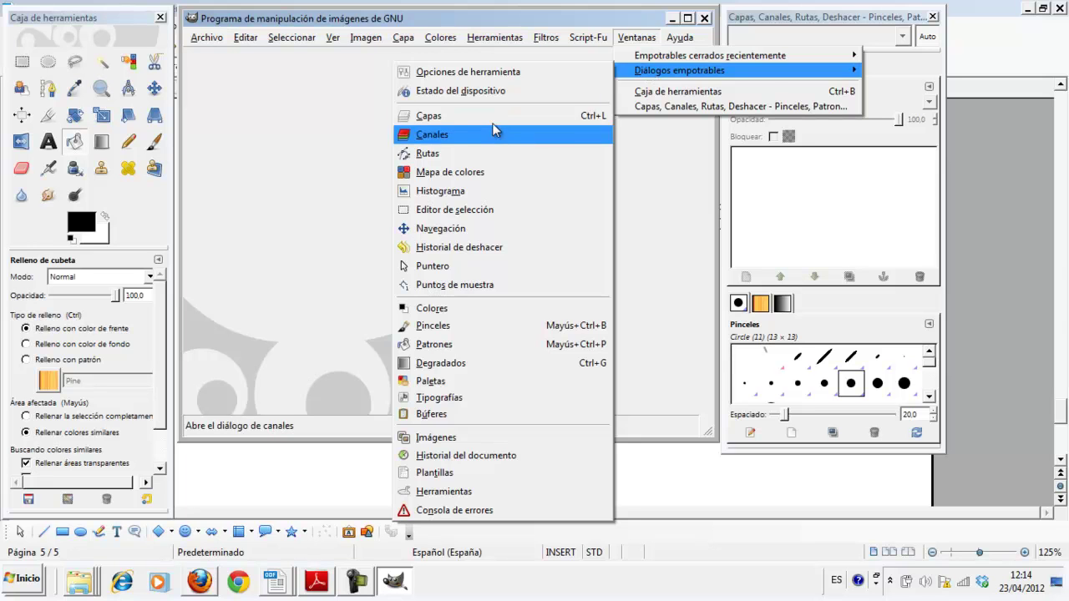
{"action": "left_click", "coordinate": [432, 116]}
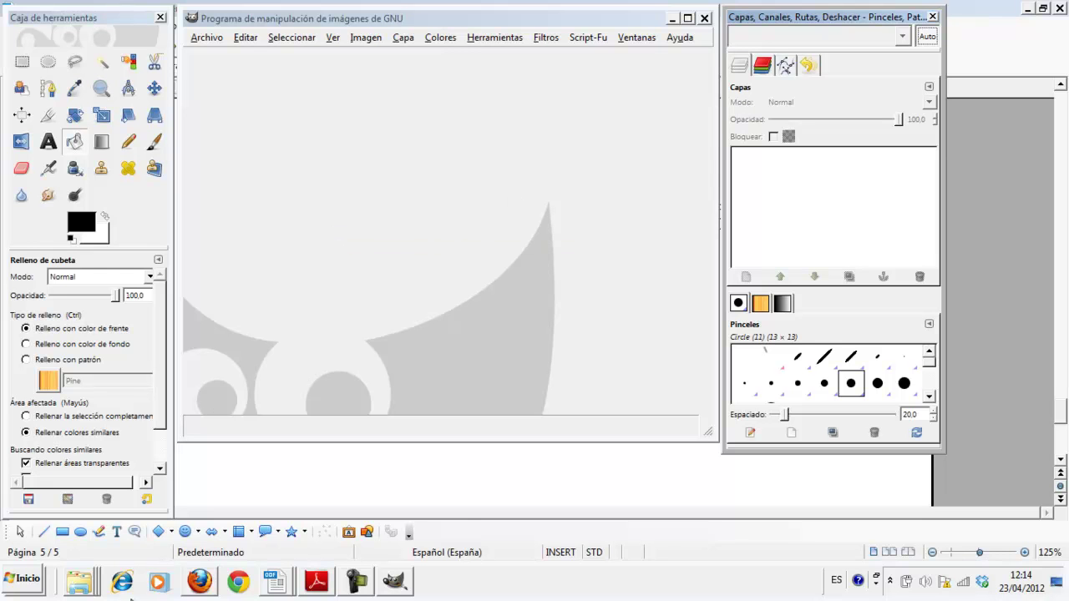
{"action": "left_click", "coordinate": [276, 582]}
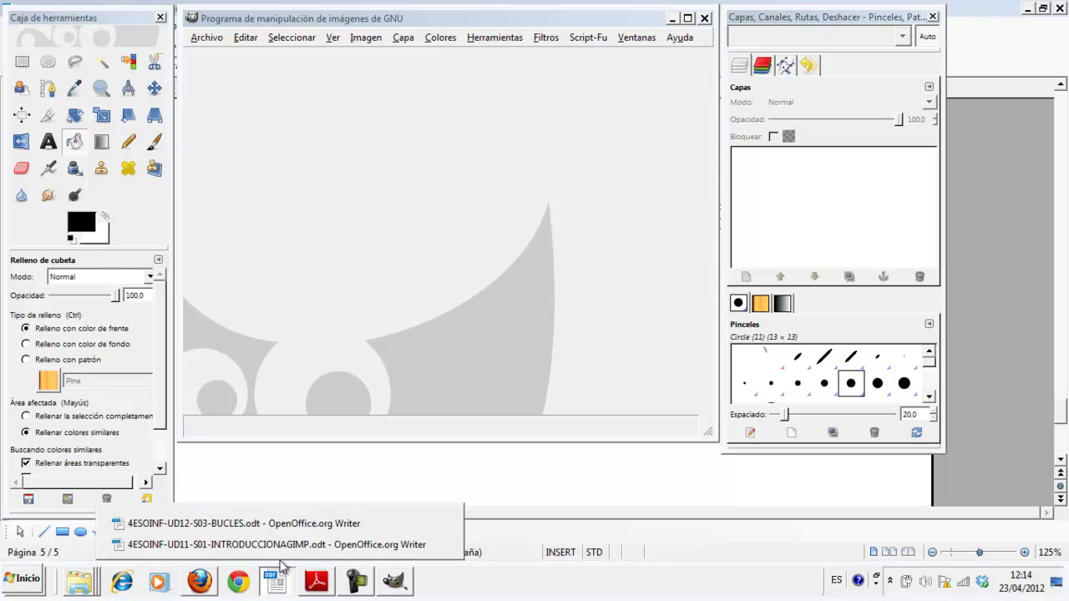
Step: Show the INTRODUCCIONAGIMP guide scrolled to steps 5–6 on opening perro.jpg in GIMP
{"action": "left_click", "coordinate": [287, 545]}
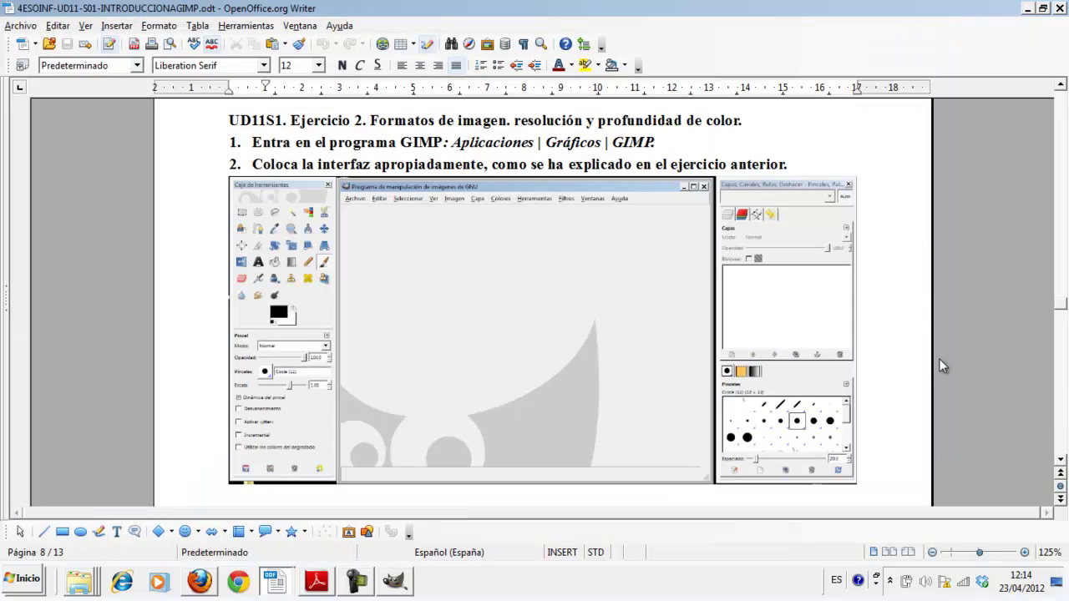
{"action": "scroll", "coordinate": [1062, 462], "scroll_direction": "down", "scroll_amount": 1}
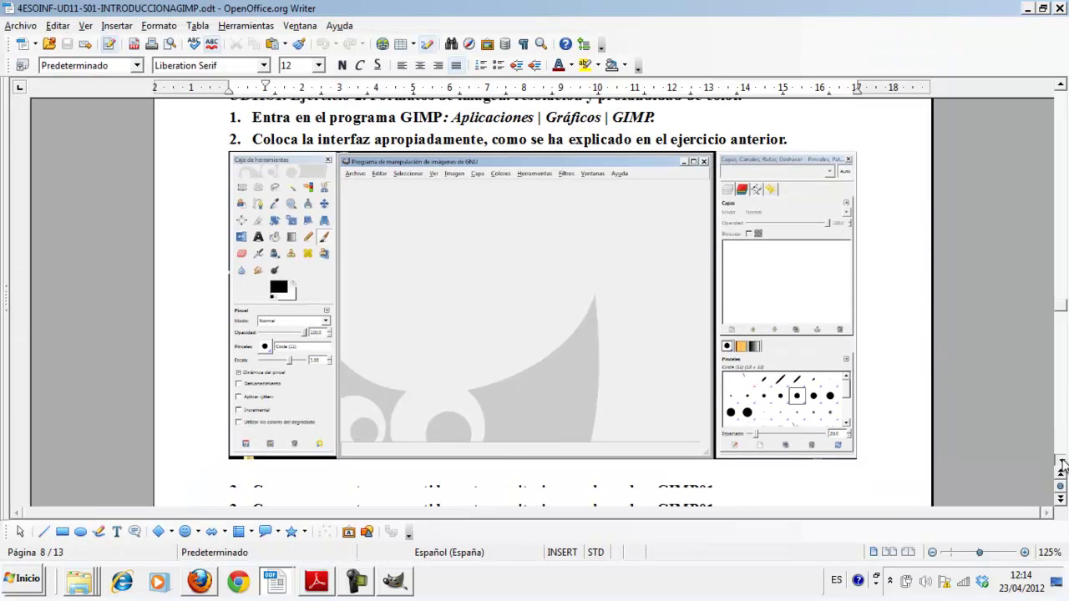
{"action": "scroll", "coordinate": [1062, 462], "scroll_direction": "down", "scroll_amount": 2}
{"action": "scroll", "coordinate": [1062, 462], "scroll_direction": "down", "scroll_amount": 2}
{"action": "scroll", "coordinate": [1063, 462], "scroll_direction": "down", "scroll_amount": 1}
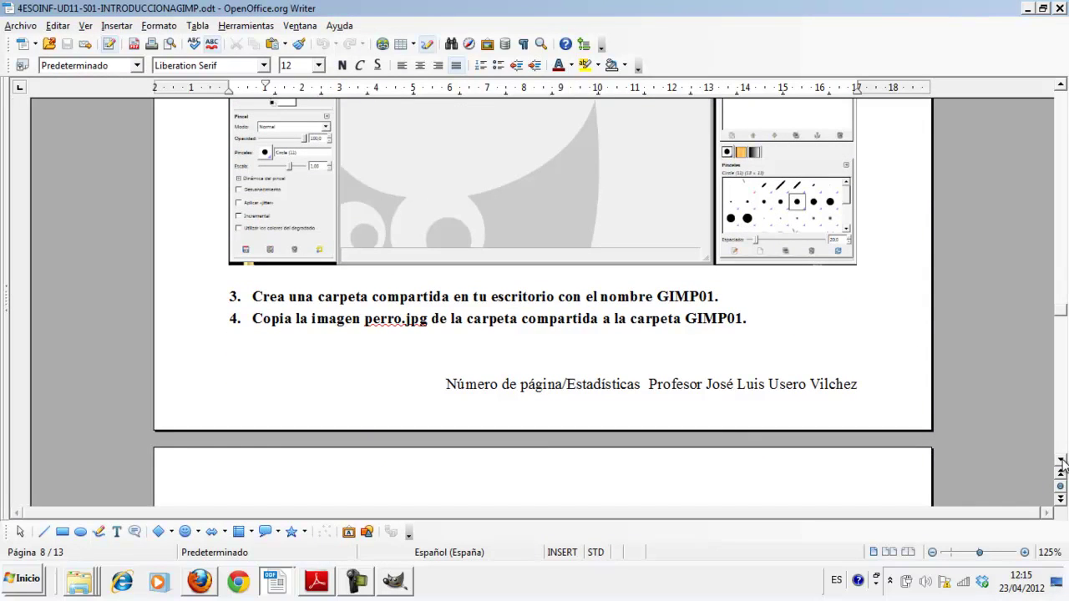
{"action": "scroll", "coordinate": [1063, 462], "scroll_direction": "down", "scroll_amount": 1}
{"action": "scroll", "coordinate": [1062, 462], "scroll_direction": "down", "scroll_amount": 2}
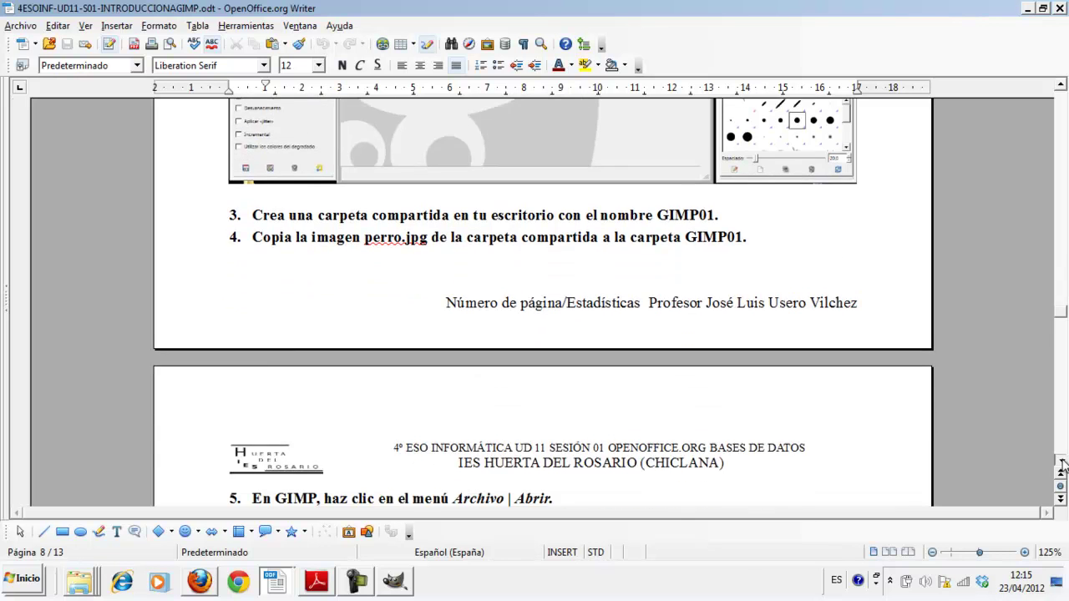
{"action": "scroll", "coordinate": [1063, 462], "scroll_direction": "down", "scroll_amount": 3}
{"action": "scroll", "coordinate": [1062, 462], "scroll_direction": "down", "scroll_amount": 2}
{"action": "scroll", "coordinate": [1062, 462], "scroll_direction": "down", "scroll_amount": 2}
{"action": "scroll", "coordinate": [1062, 462], "scroll_direction": "down", "scroll_amount": 1}
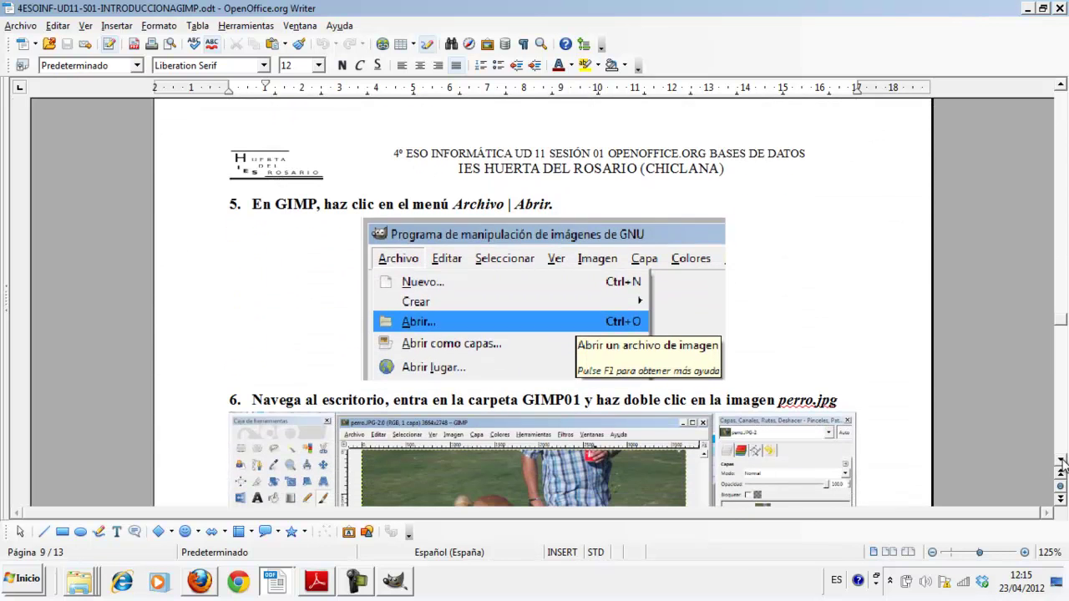
{"action": "right_click", "coordinate": [92, 583]}
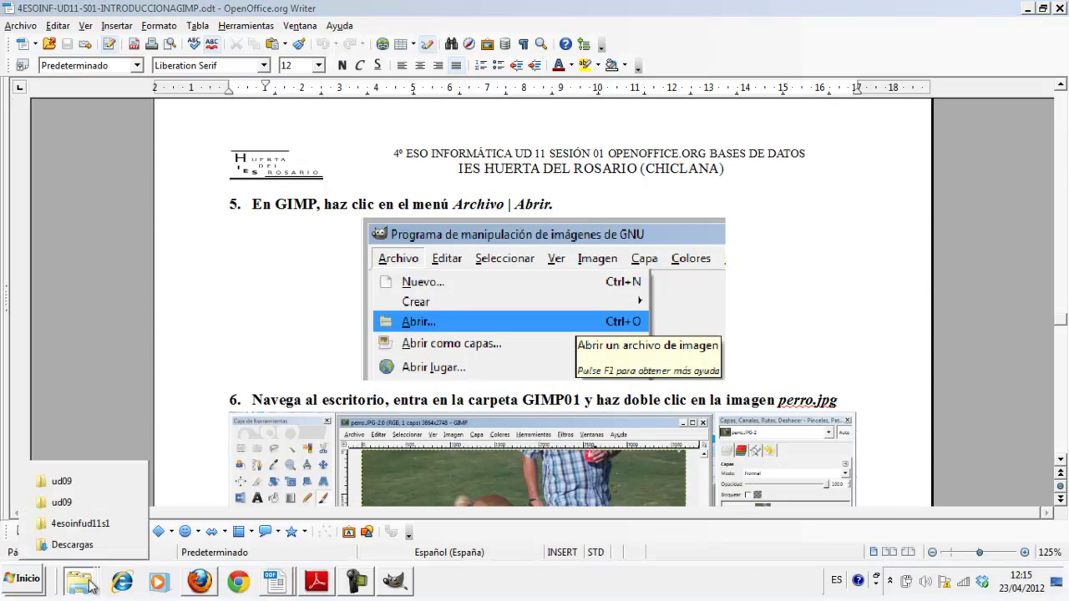
Step: Copy perro.JPG from the 4esoinfud11s1 folder
{"action": "left_click", "coordinate": [98, 526]}
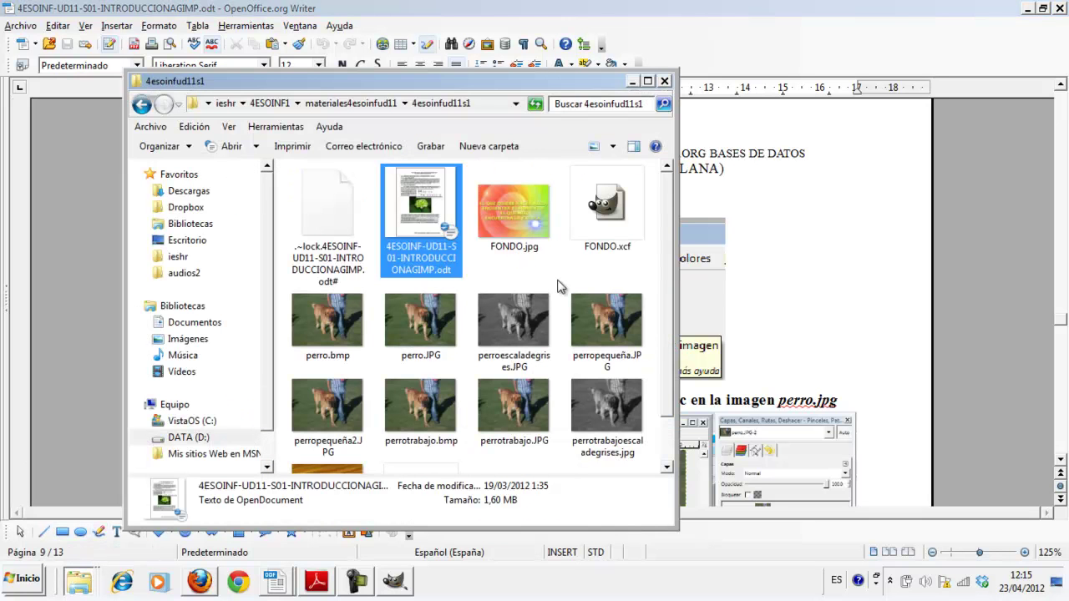
{"action": "right_click", "coordinate": [419, 321]}
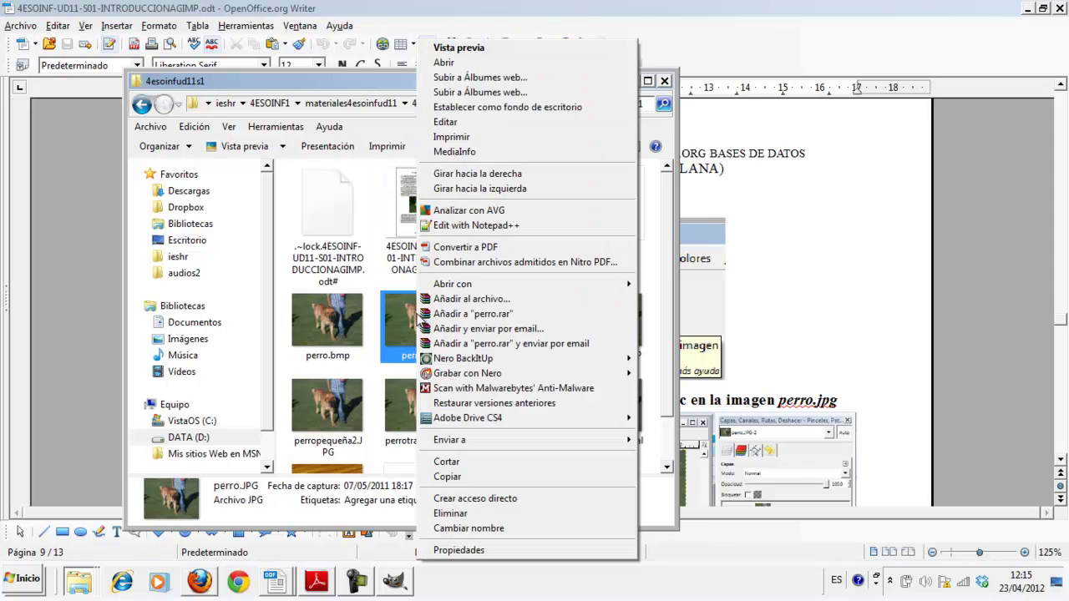
{"action": "left_click", "coordinate": [438, 479]}
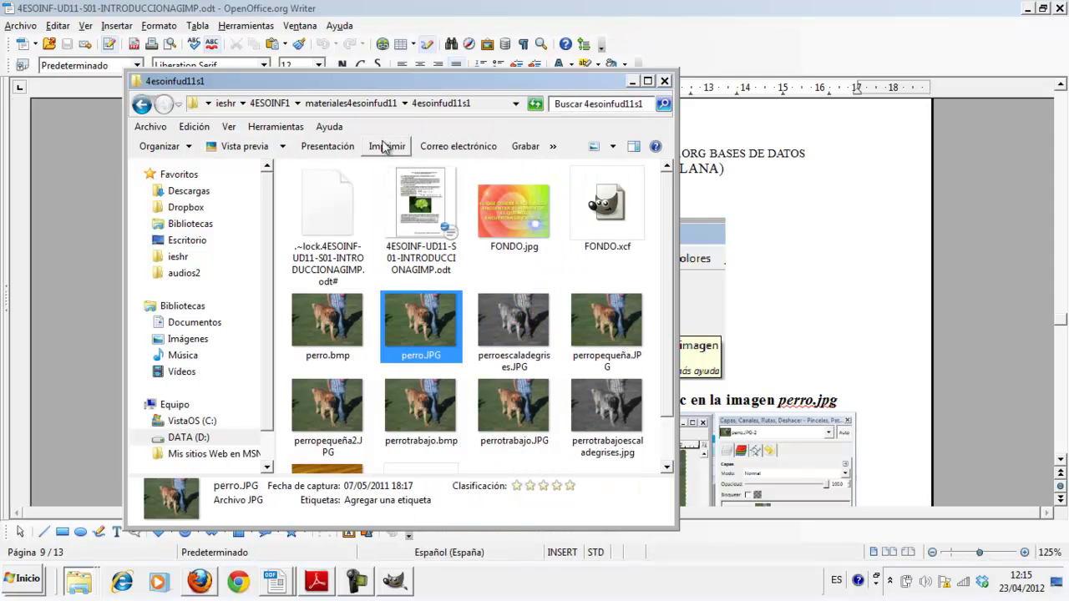
Step: Create a new folder named perro in materiales4esoinfud11 and open it
{"action": "left_click", "coordinate": [355, 103]}
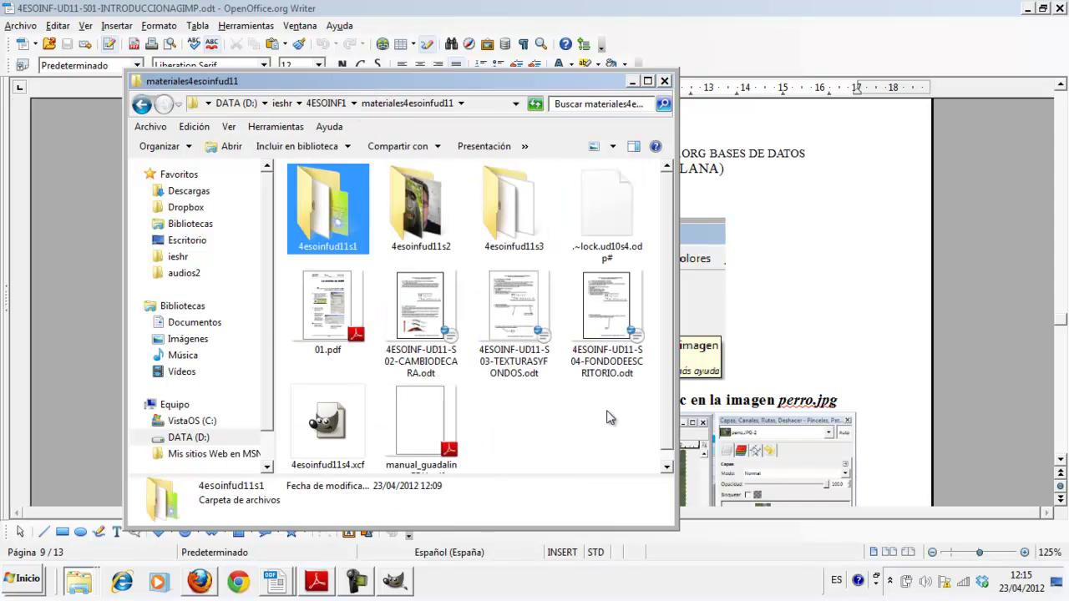
{"action": "right_click", "coordinate": [563, 431]}
{"action": "mouse_move", "coordinate": [614, 398]}
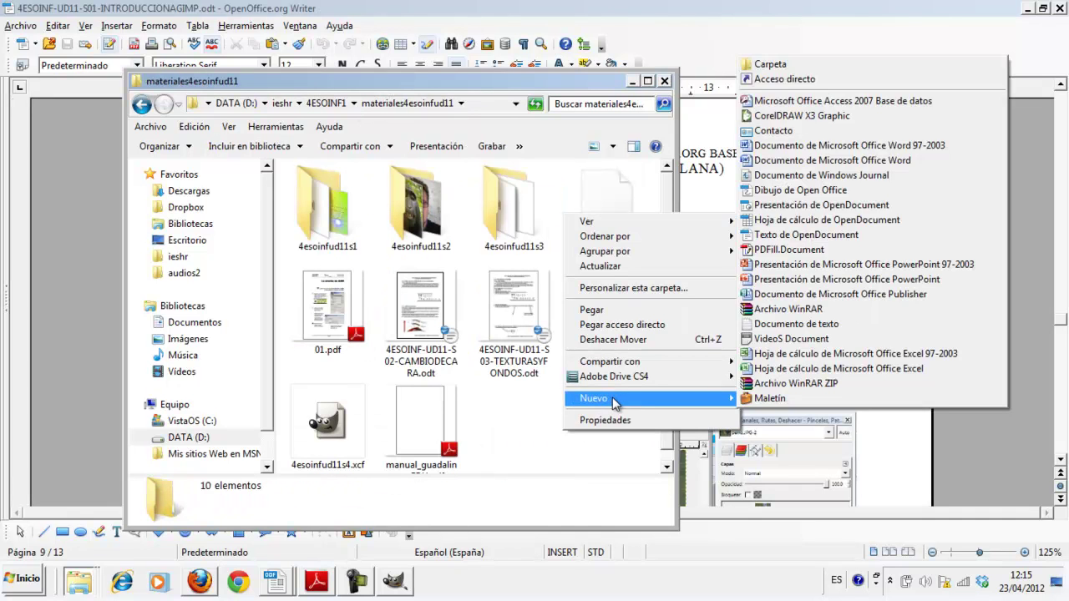
{"action": "left_click", "coordinate": [842, 64]}
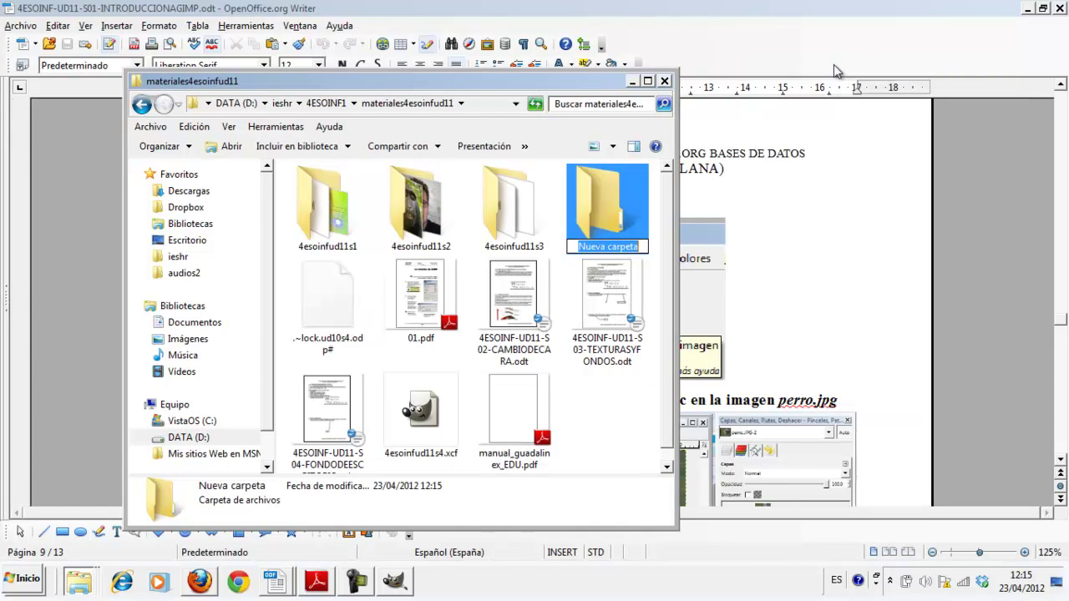
{"action": "type", "text": "vídeos"}
{"action": "key", "text": "Return"}
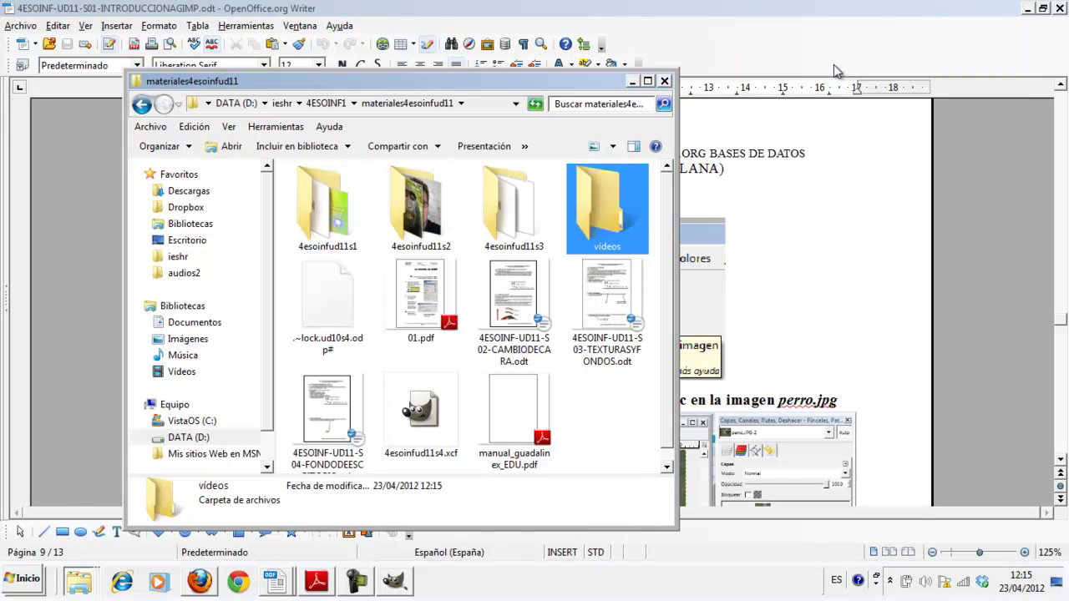
{"action": "right_click", "coordinate": [601, 218]}
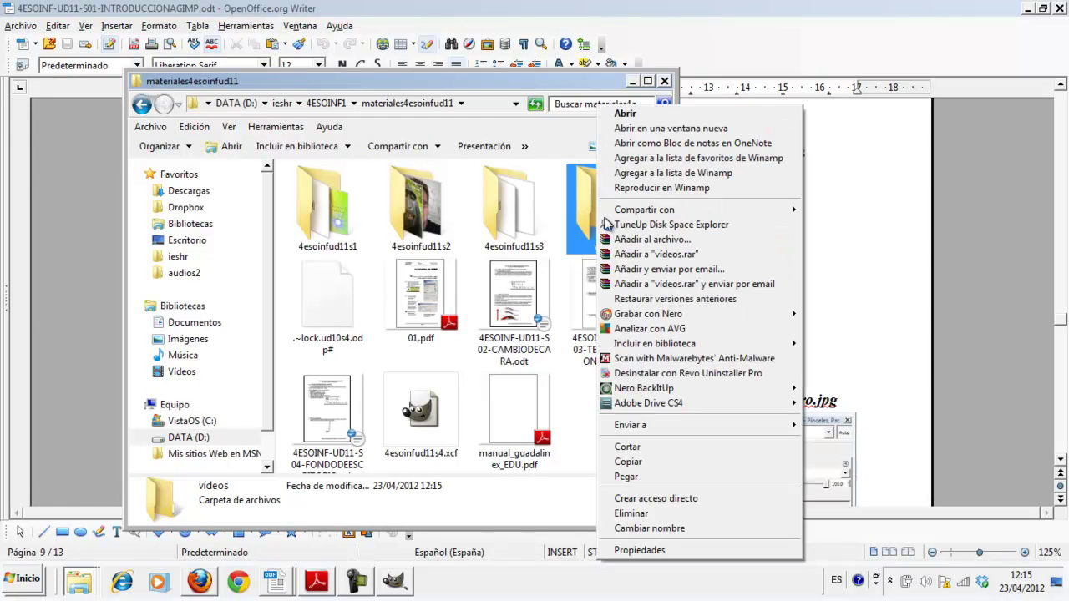
{"action": "left_click", "coordinate": [664, 528]}
{"action": "type", "text": "perro"}
{"action": "key", "text": "Return"}
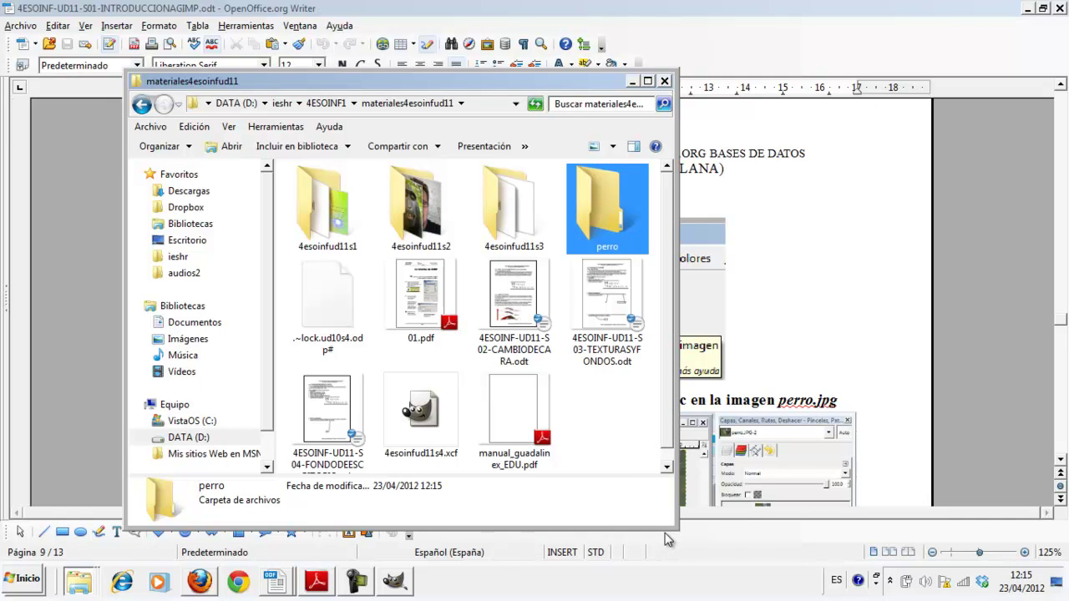
{"action": "double_click", "coordinate": [578, 238]}
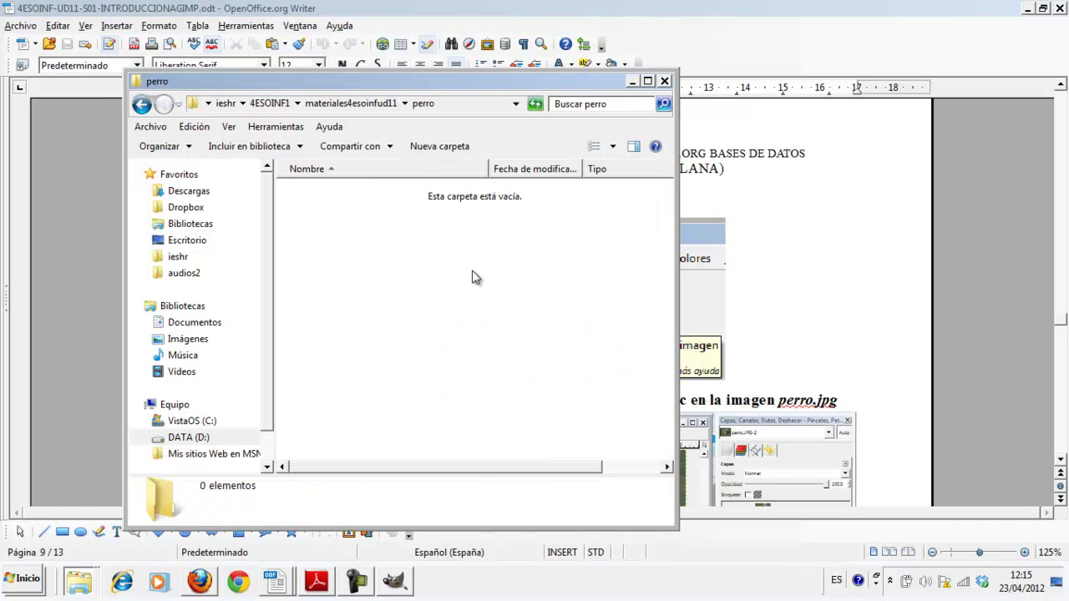
Step: Paste perro.JPG into the empty perro folder, checking its Abrir con options without opening it
{"action": "right_click", "coordinate": [472, 277]}
{"action": "left_click", "coordinate": [506, 368]}
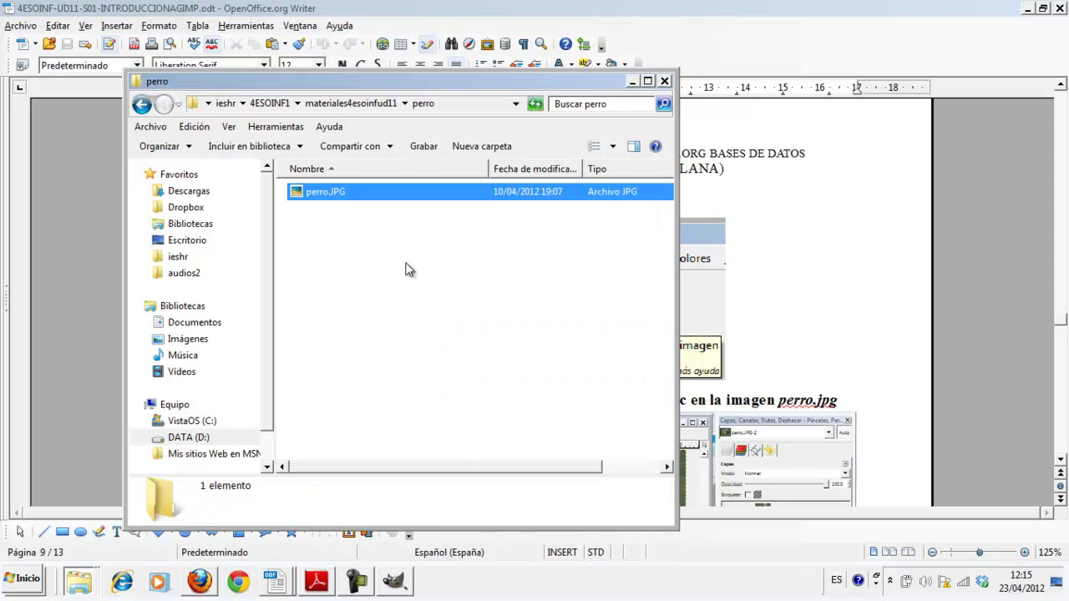
{"action": "right_click", "coordinate": [380, 195]}
{"action": "mouse_move", "coordinate": [415, 284]}
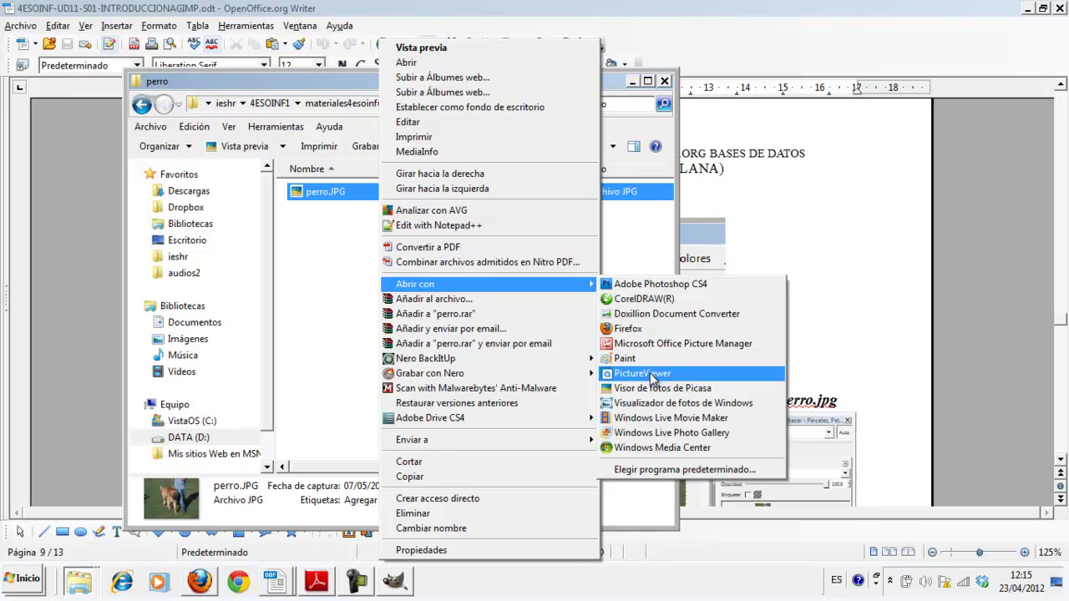
{"action": "left_click", "coordinate": [332, 337]}
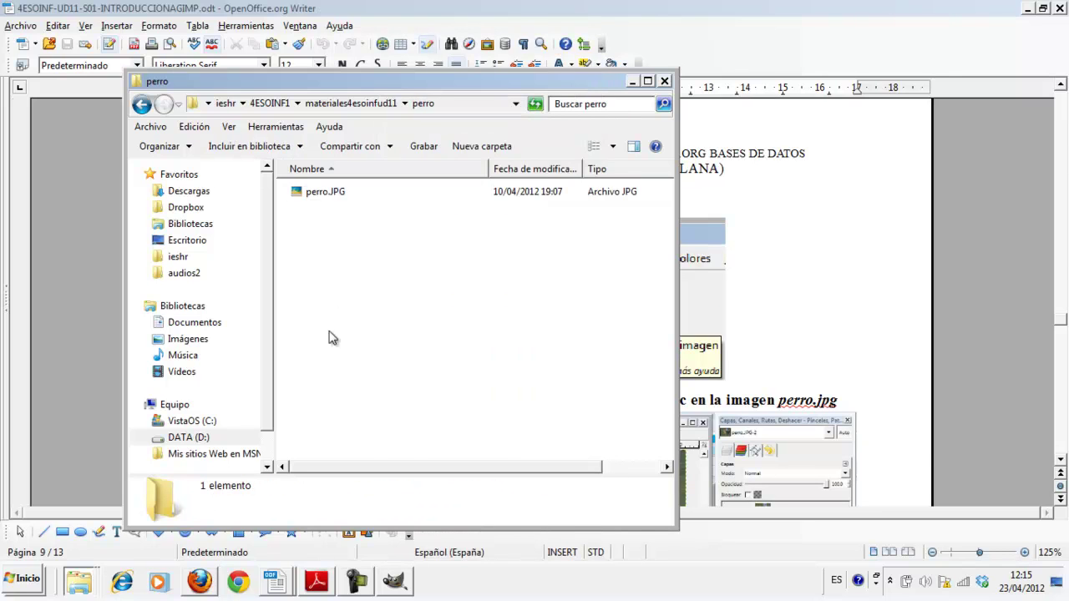
Step: Open perro.JPG in GIMP from DATA (D:) > ieshr > 4ESOINF1 > materiales4esoinfud11 > perro
{"action": "left_click", "coordinate": [395, 583]}
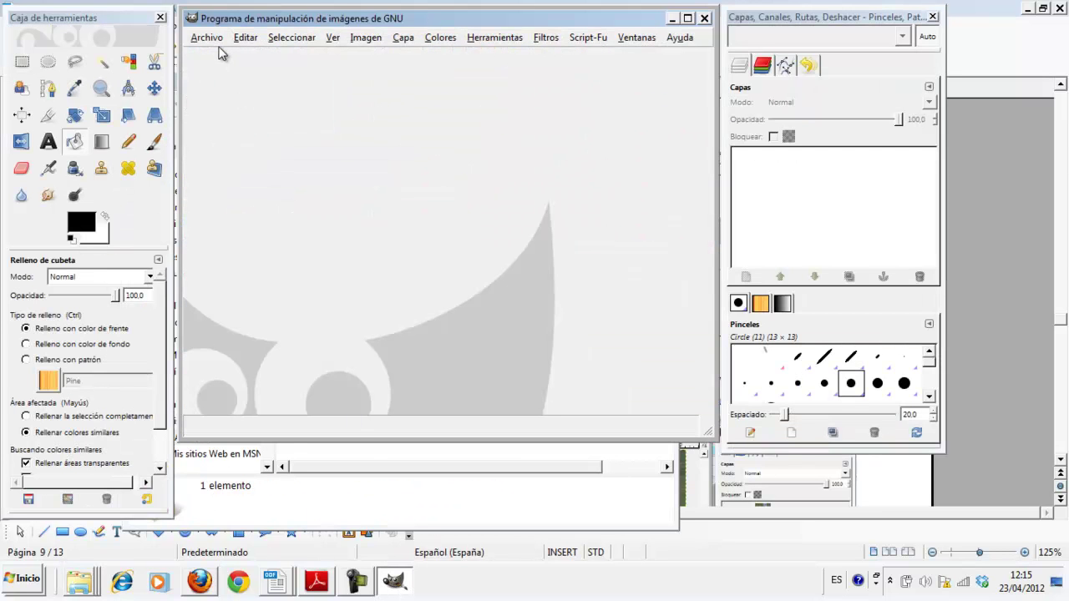
{"action": "left_click", "coordinate": [207, 38]}
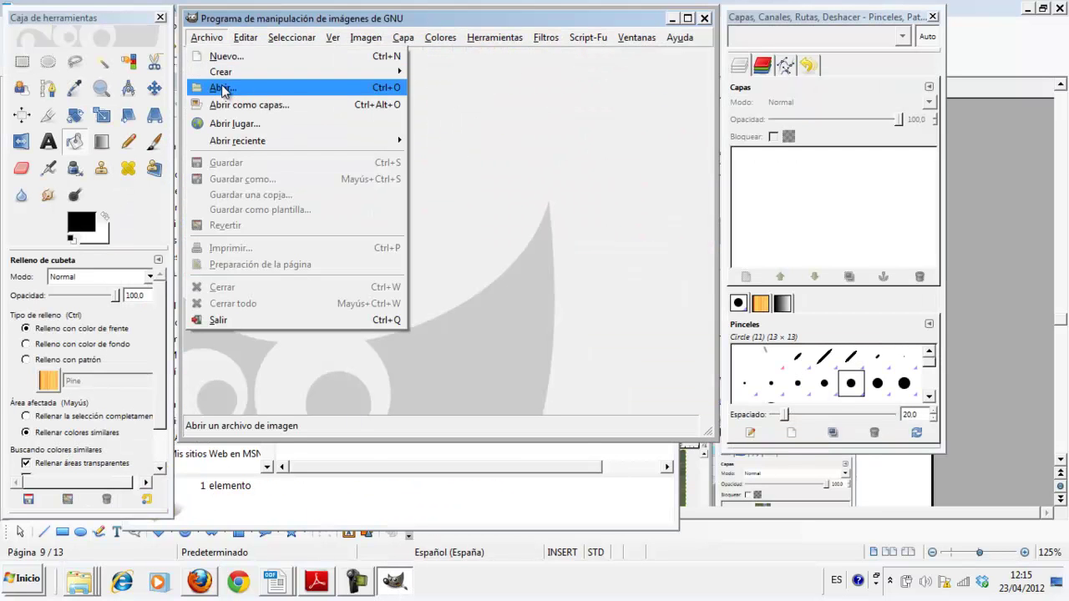
{"action": "left_click", "coordinate": [223, 89]}
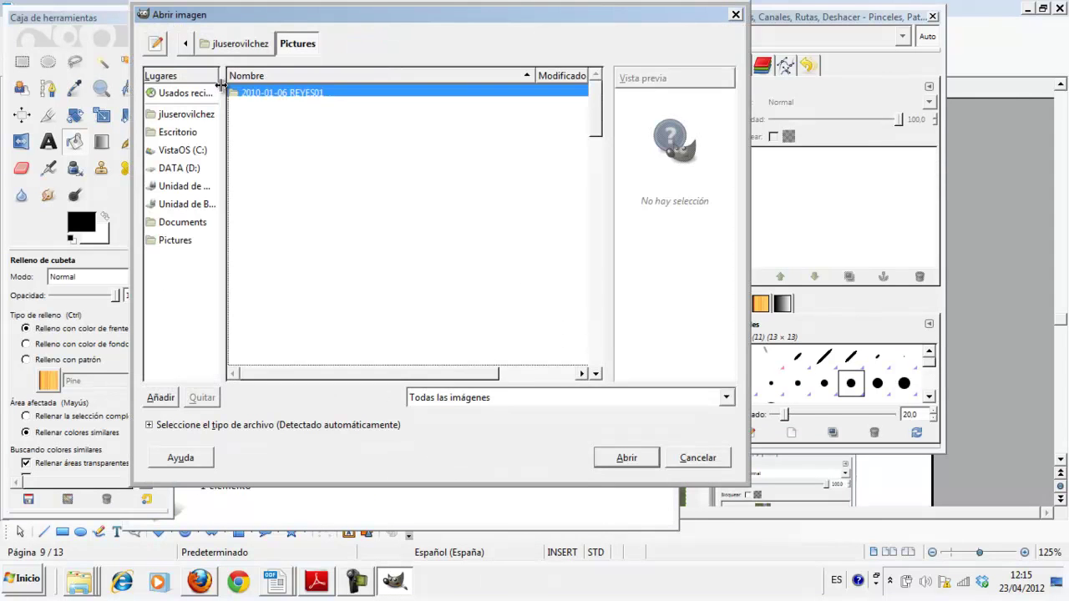
{"action": "left_click", "coordinate": [197, 169]}
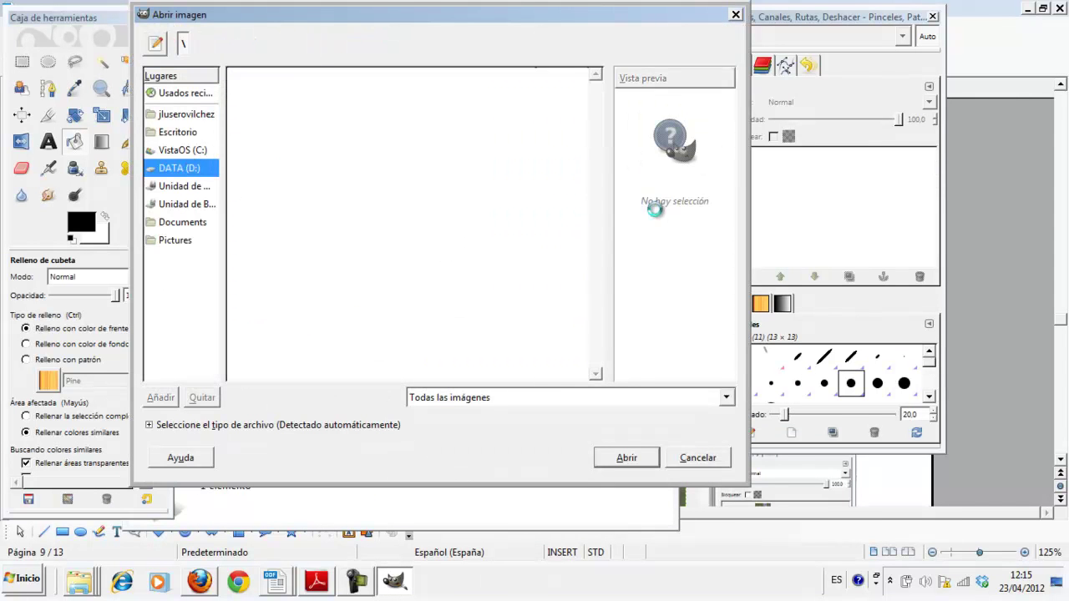
{"action": "left_click", "coordinate": [598, 251]}
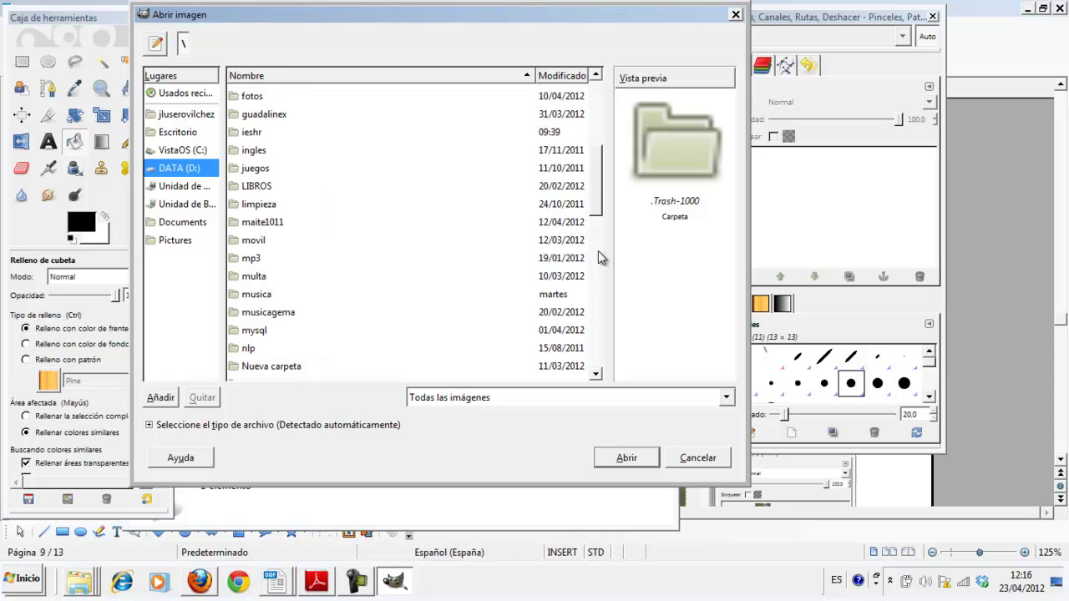
{"action": "double_click", "coordinate": [254, 133]}
{"action": "double_click", "coordinate": [308, 202]}
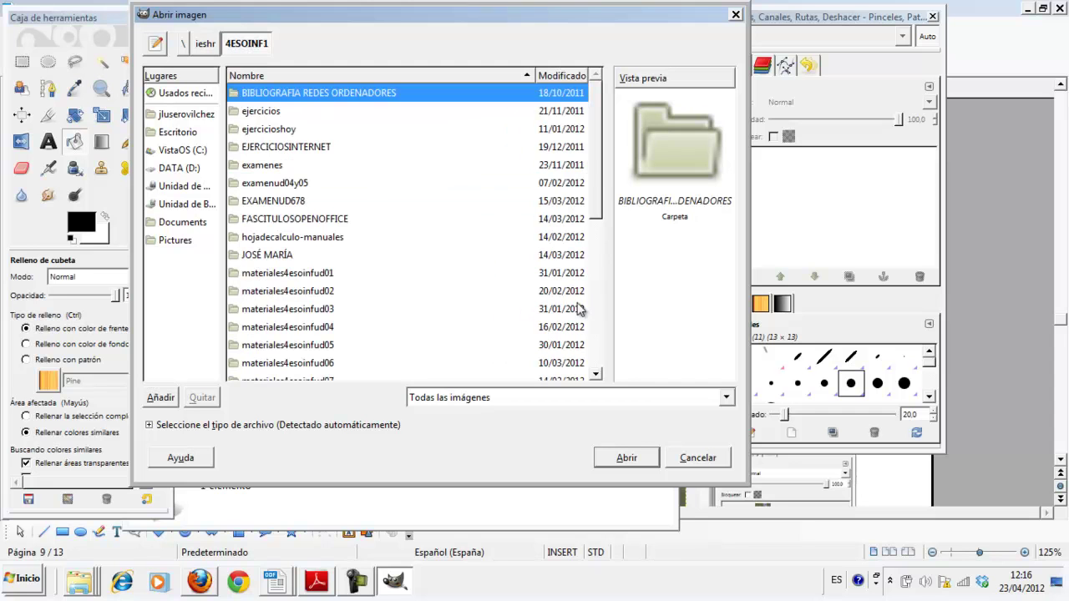
{"action": "scroll", "coordinate": [594, 308], "scroll_direction": "down", "scroll_amount": 5}
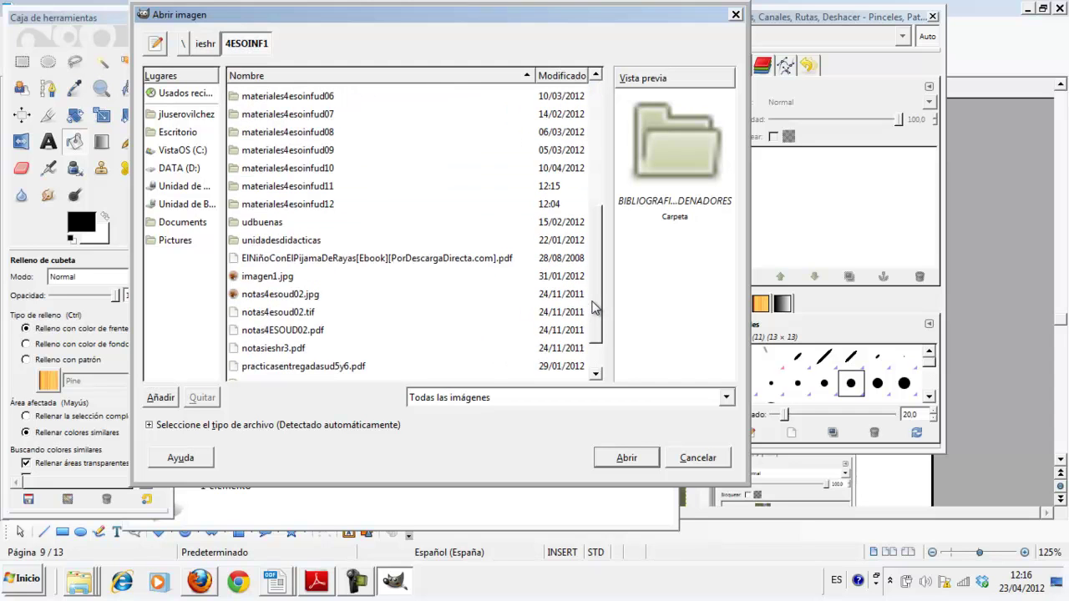
{"action": "double_click", "coordinate": [258, 191]}
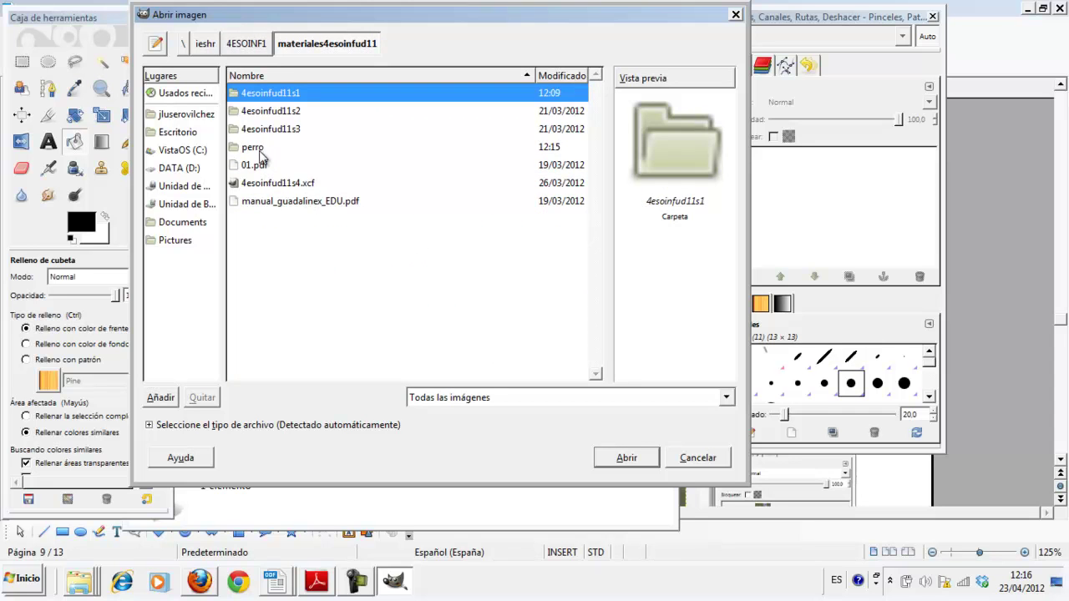
{"action": "double_click", "coordinate": [260, 152]}
{"action": "double_click", "coordinate": [281, 97]}
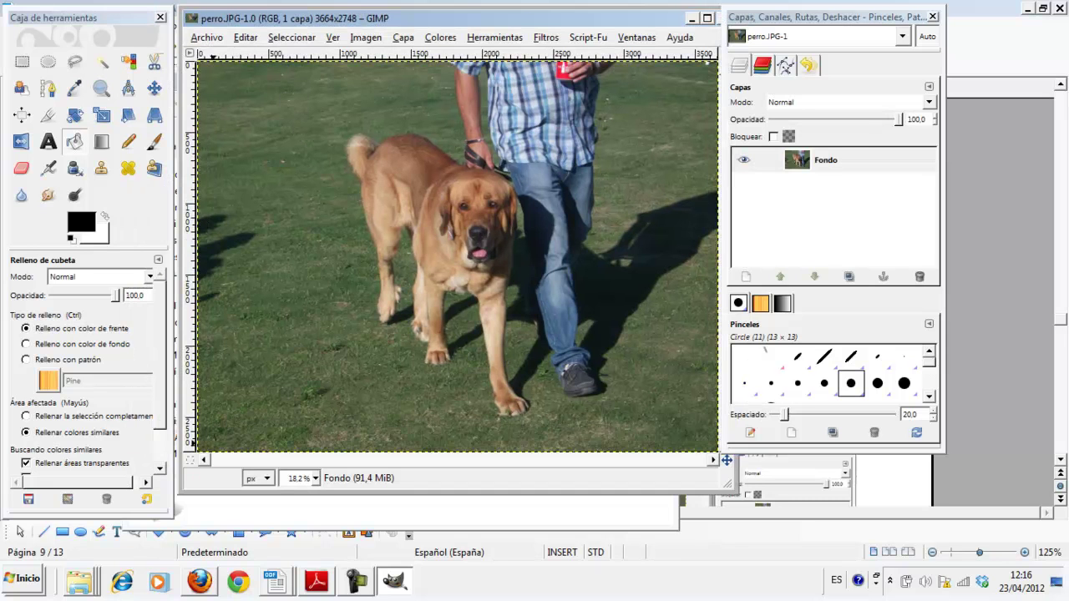
Step: Open the perro folder from the Explorer jump list and select perro.JPG
{"action": "right_click", "coordinate": [88, 589]}
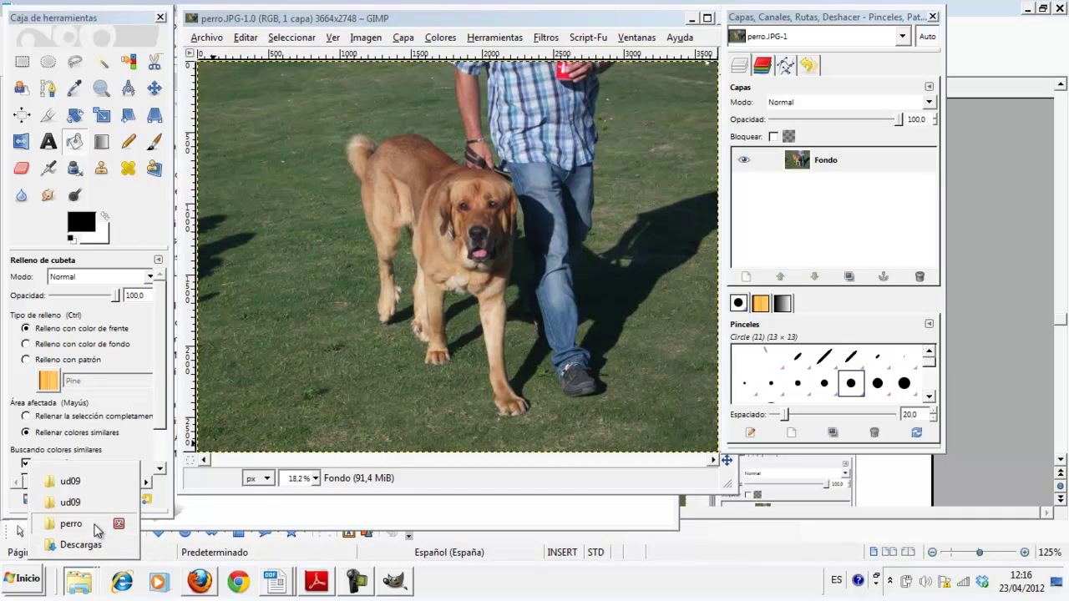
{"action": "left_click", "coordinate": [93, 526]}
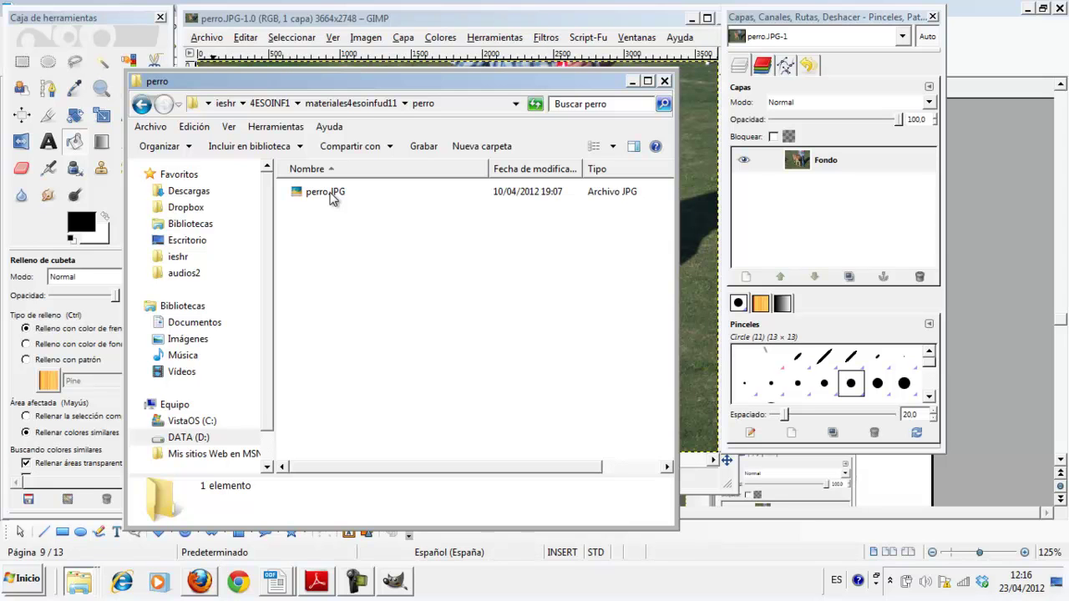
{"action": "left_click", "coordinate": [333, 197]}
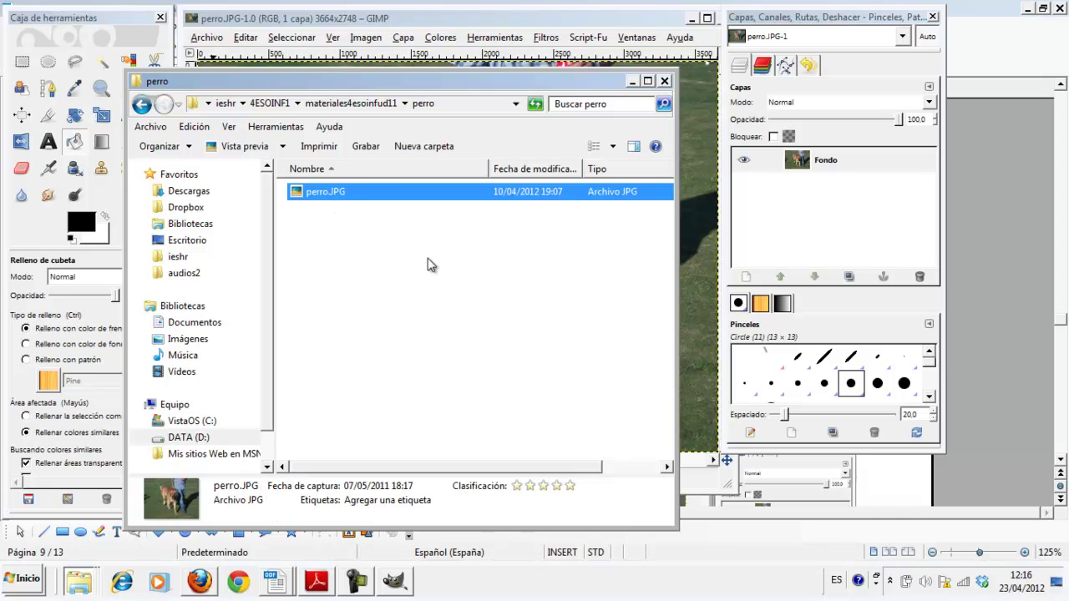
Step: View perro.JPG's Detalles properties: 3664 × 2748 pixels and 5,70 MB
{"action": "right_click", "coordinate": [404, 196]}
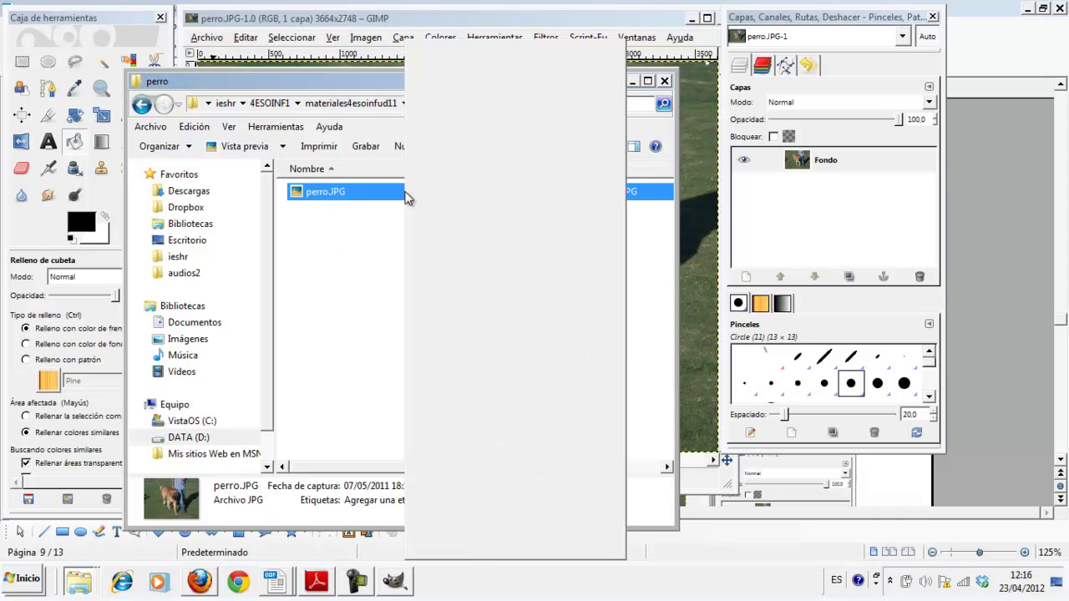
{"action": "left_click", "coordinate": [427, 551]}
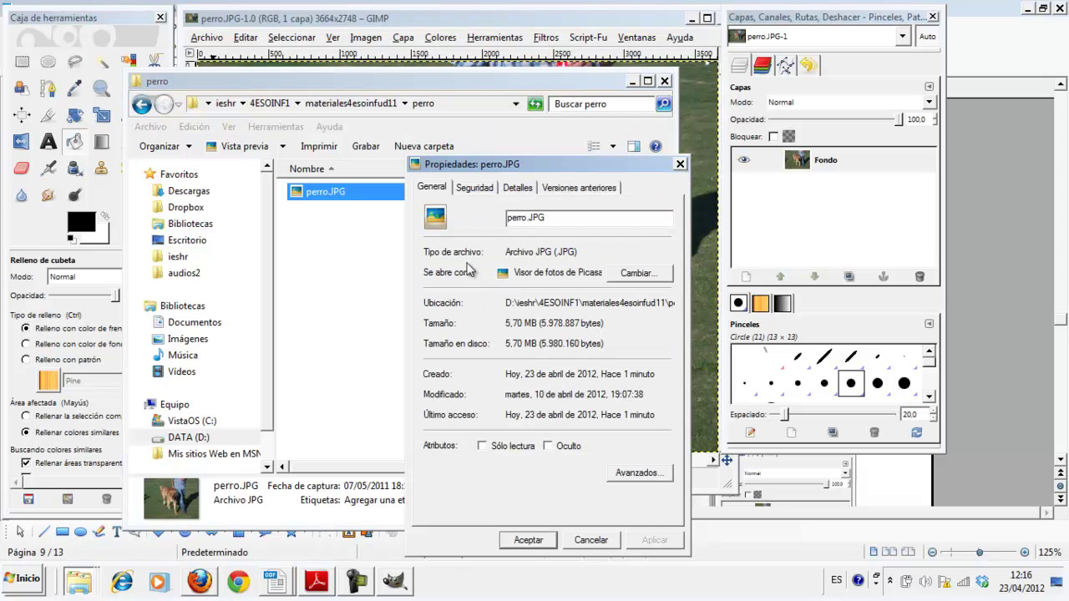
{"action": "left_click", "coordinate": [474, 187]}
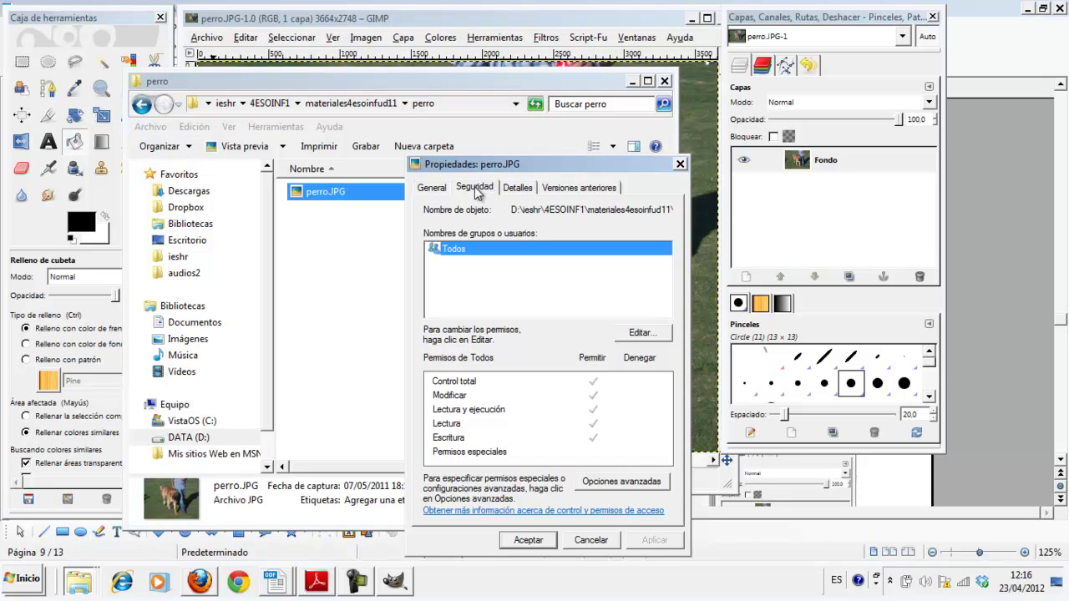
{"action": "left_click", "coordinate": [517, 187]}
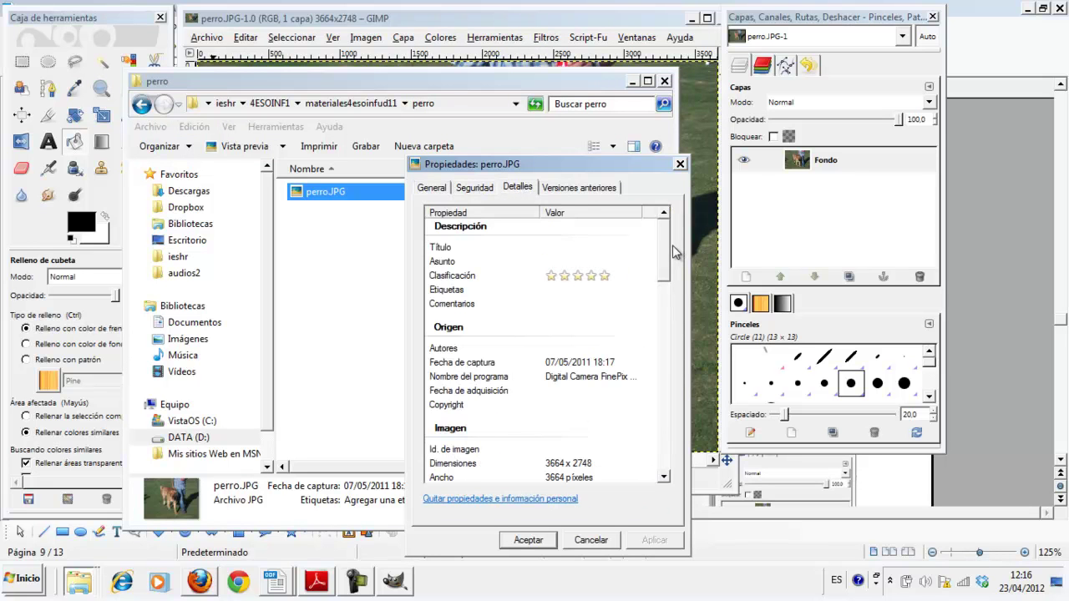
{"action": "scroll", "coordinate": [675, 264], "scroll_direction": "down", "scroll_amount": 2}
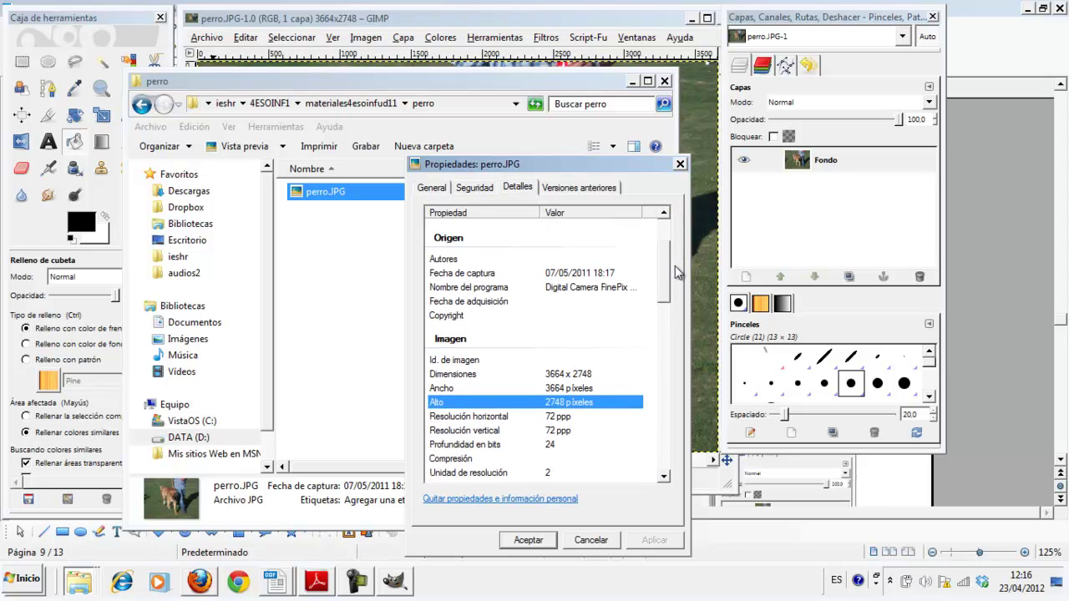
{"action": "scroll", "coordinate": [675, 266], "scroll_direction": "down", "scroll_amount": 1}
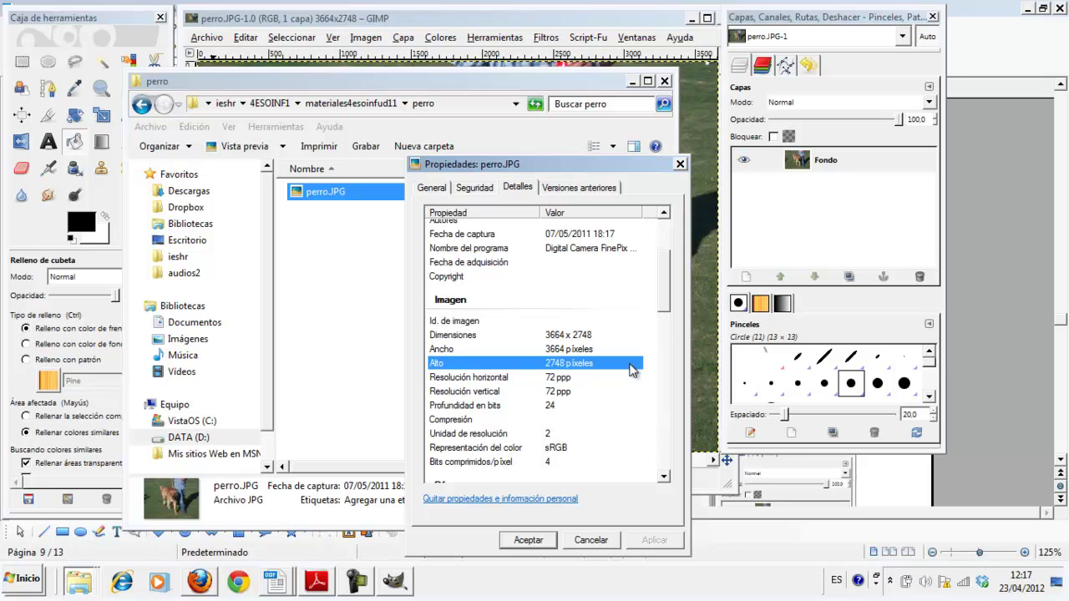
{"action": "left_click_drag", "start_coordinate": [668, 289], "coordinate": [668, 437]}
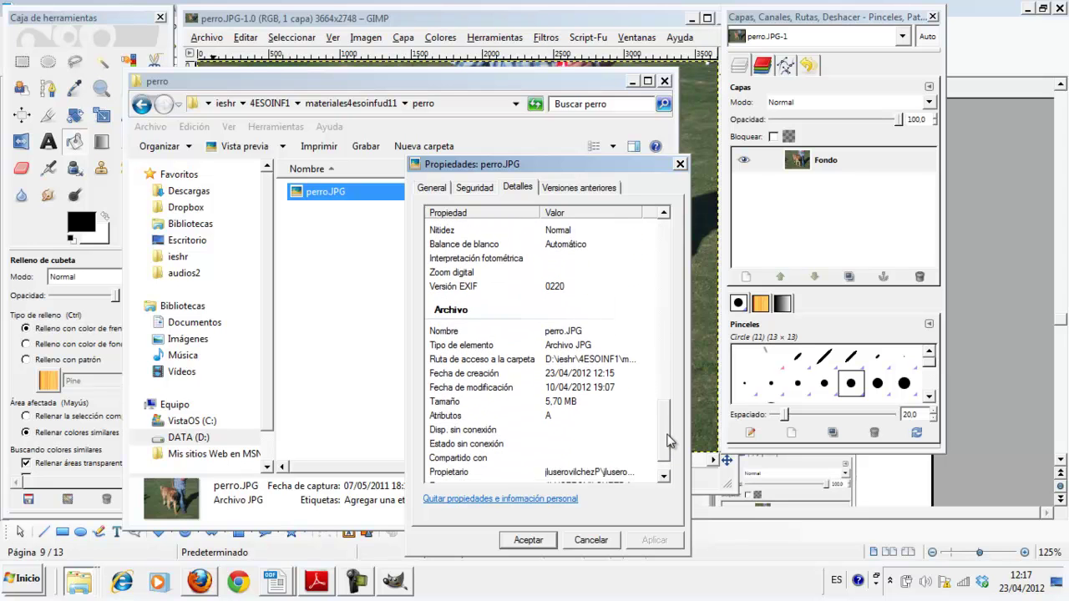
{"action": "mouse_move", "coordinate": [669, 437]}
{"action": "left_mouse_down"}
{"action": "mouse_move", "coordinate": [661, 250]}
{"action": "mouse_move", "coordinate": [668, 295]}
{"action": "mouse_move", "coordinate": [664, 281]}
{"action": "left_mouse_up"}
Step: Close perro.JPG's properties and show the perro folder as Iconos medianos thumbnails
{"action": "left_click", "coordinate": [680, 164]}
{"action": "left_click", "coordinate": [613, 148]}
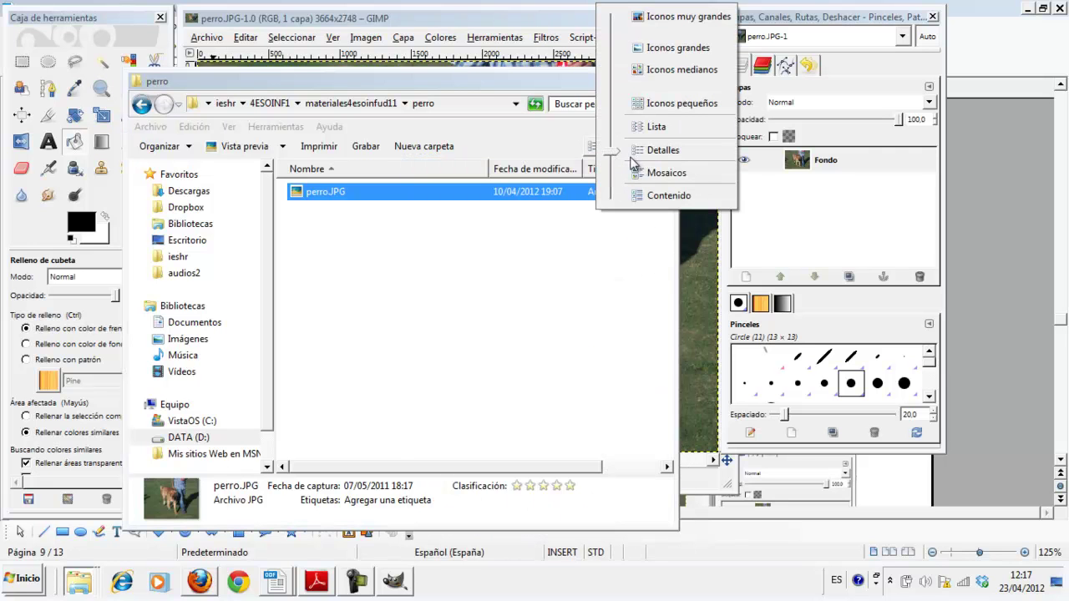
{"action": "left_click", "coordinate": [665, 70]}
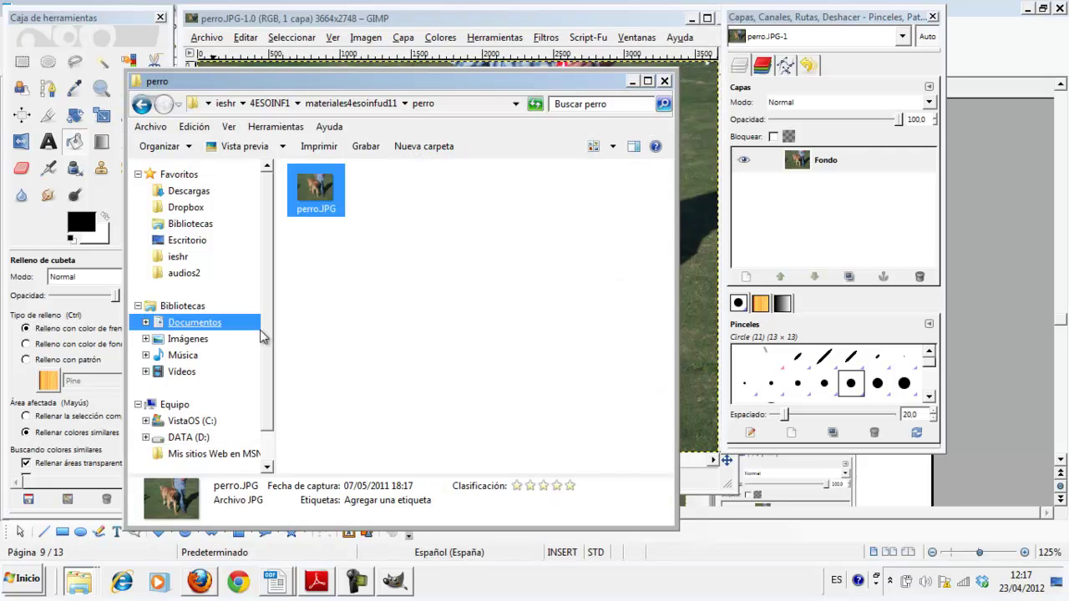
{"action": "left_click", "coordinate": [209, 323]}
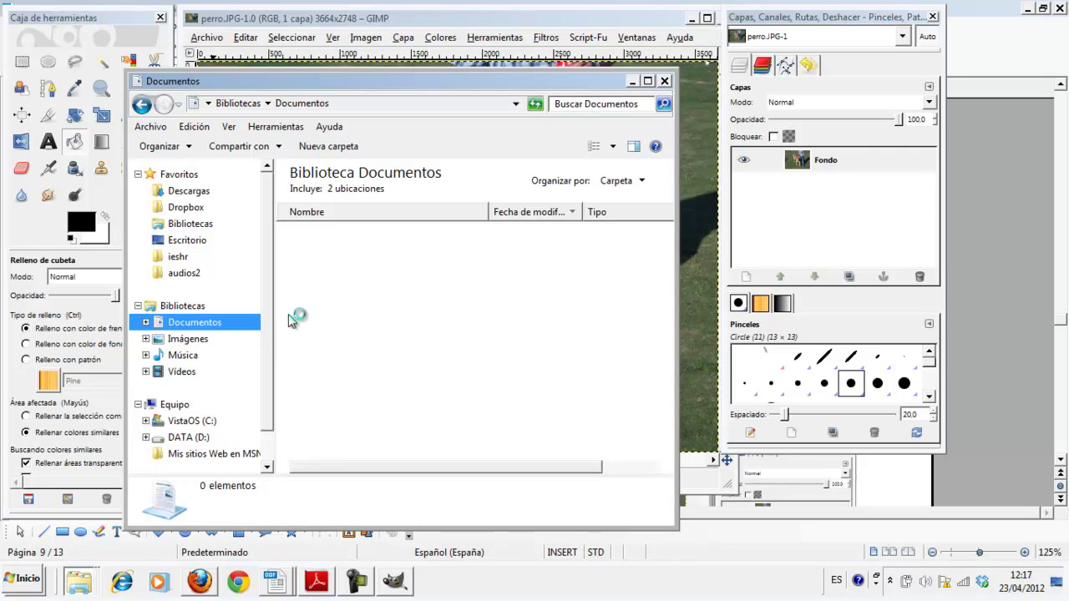
{"action": "left_click", "coordinate": [144, 105]}
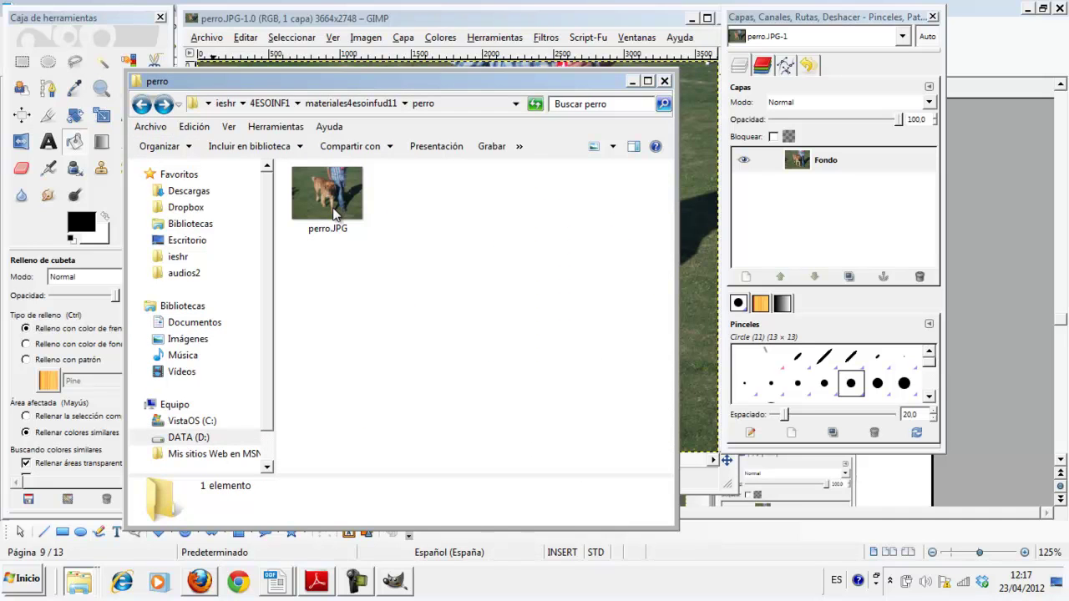
Step: Set the GIMP zoom level to 18,2 % so the whole dog photo fits
{"action": "left_click", "coordinate": [467, 19]}
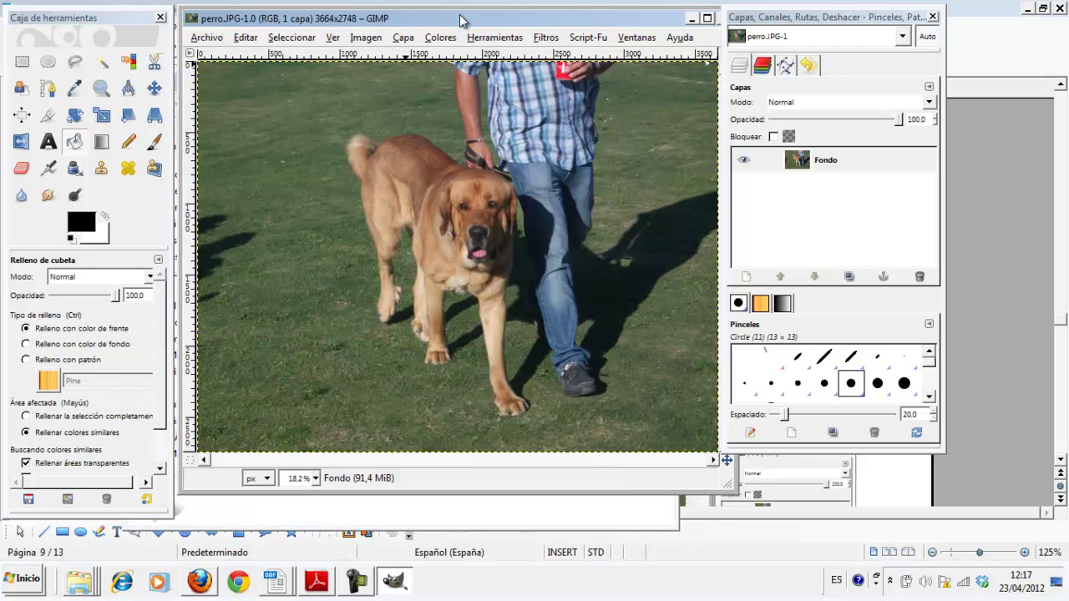
{"action": "left_click", "coordinate": [316, 482]}
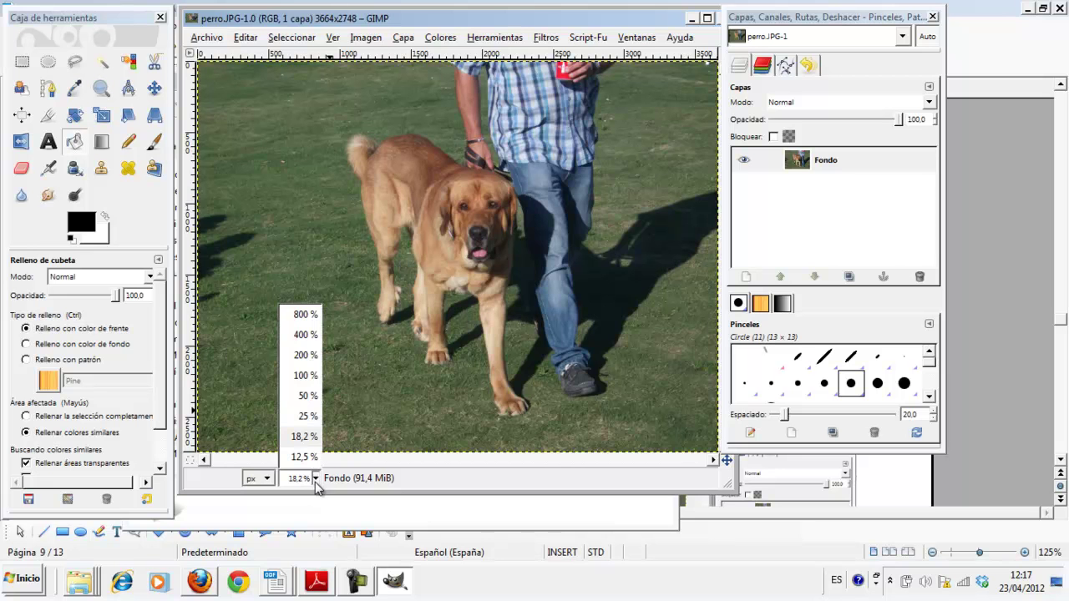
{"action": "left_click", "coordinate": [310, 375]}
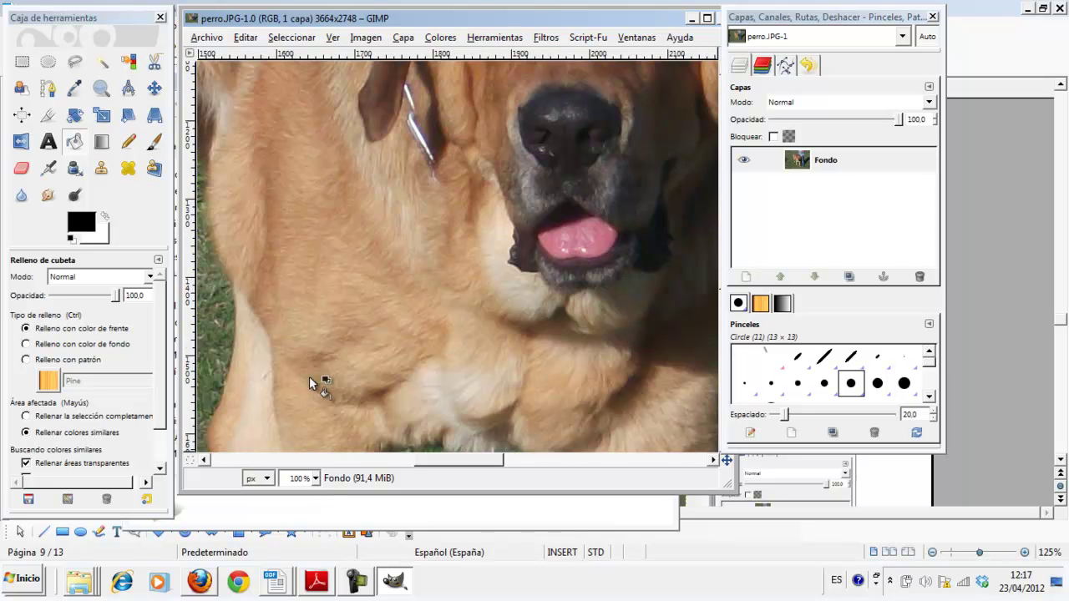
{"action": "left_click_drag", "start_coordinate": [465, 459], "coordinate": [239, 458]}
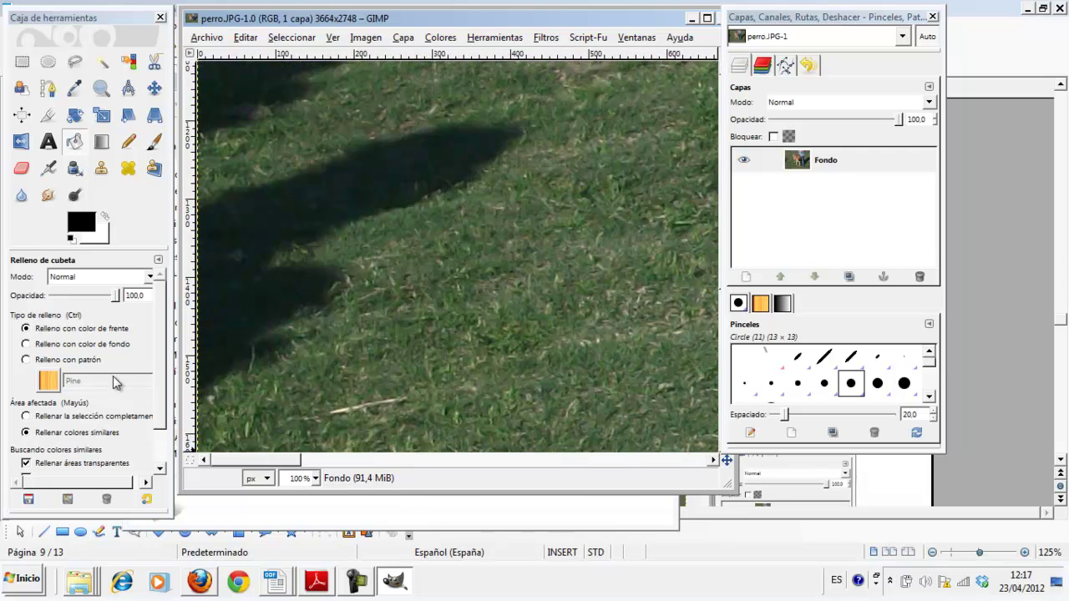
{"action": "left_click_drag", "start_coordinate": [255, 459], "coordinate": [522, 459]}
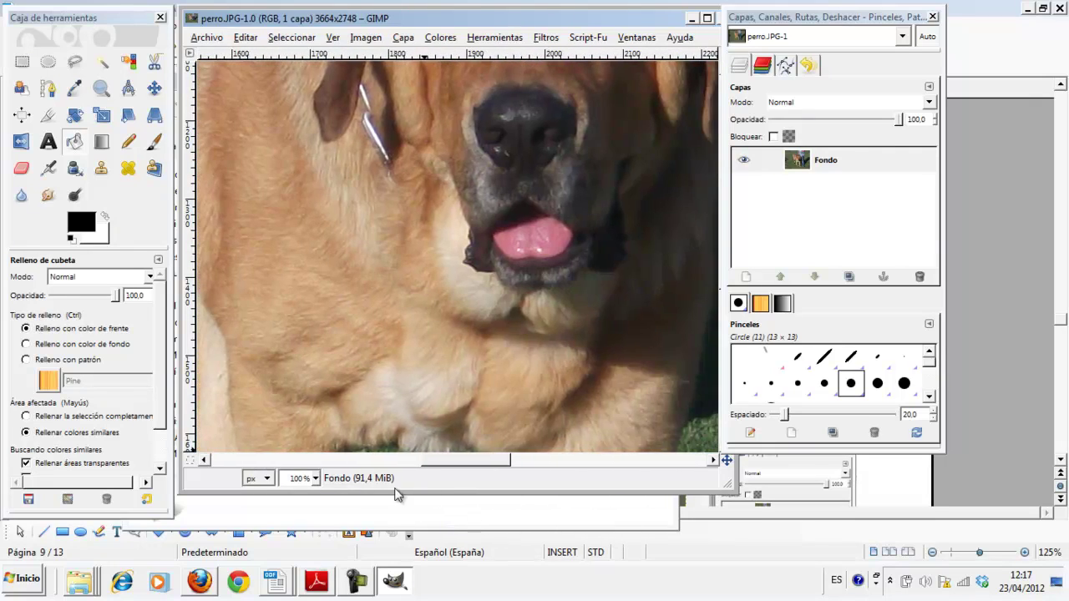
{"action": "left_click", "coordinate": [315, 478]}
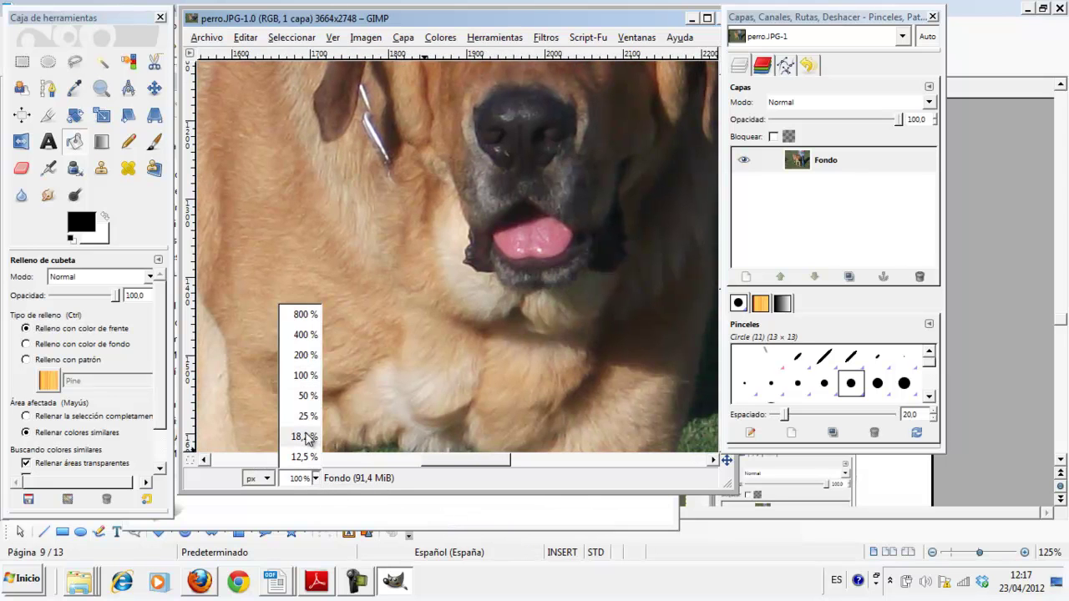
{"action": "left_click", "coordinate": [306, 437]}
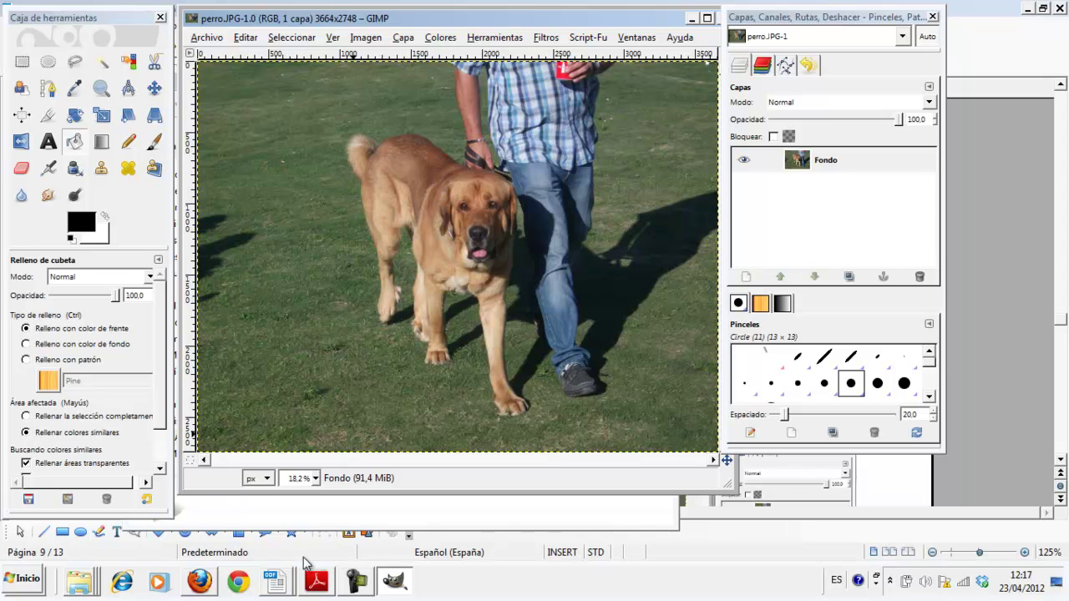
Step: Read steps 7–8 on image properties in the INTRODUCCIONAGIMP guide, then return to GIMP
{"action": "left_click", "coordinate": [276, 582]}
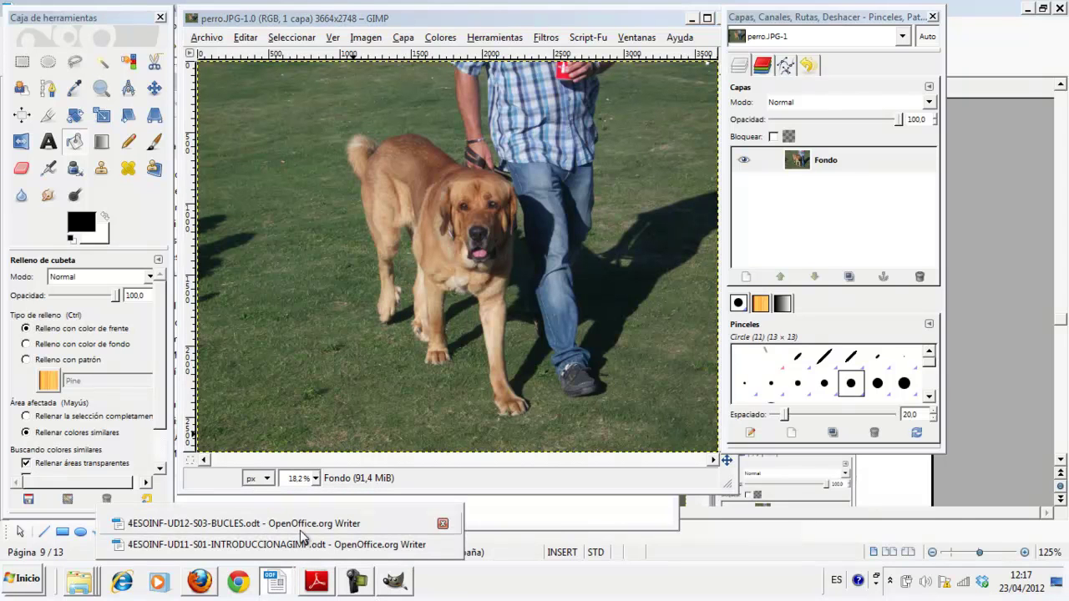
{"action": "left_click", "coordinate": [301, 545]}
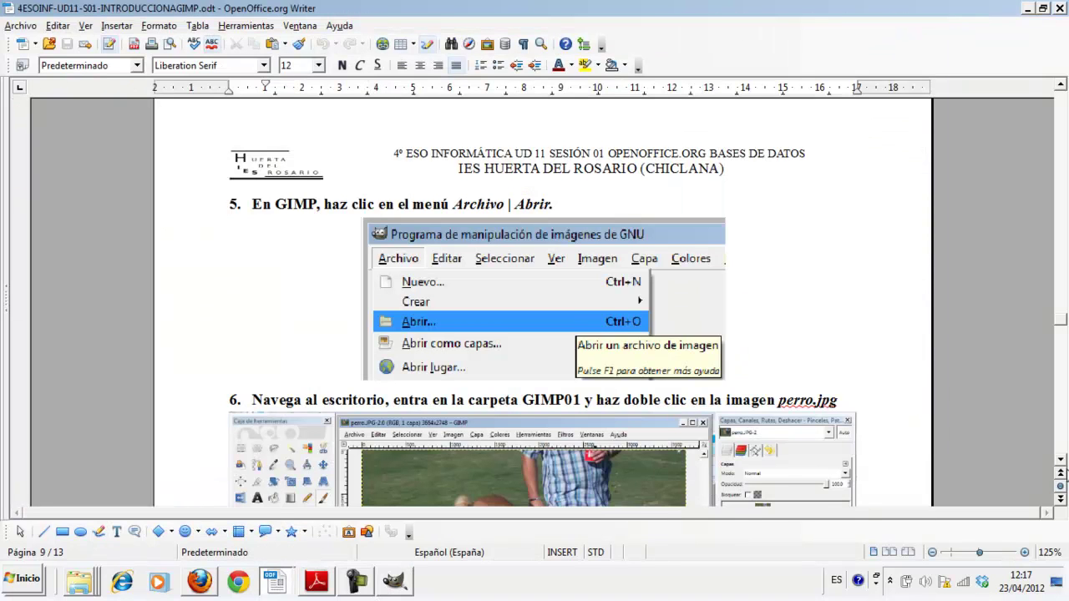
{"action": "left_click", "coordinate": [1060, 460]}
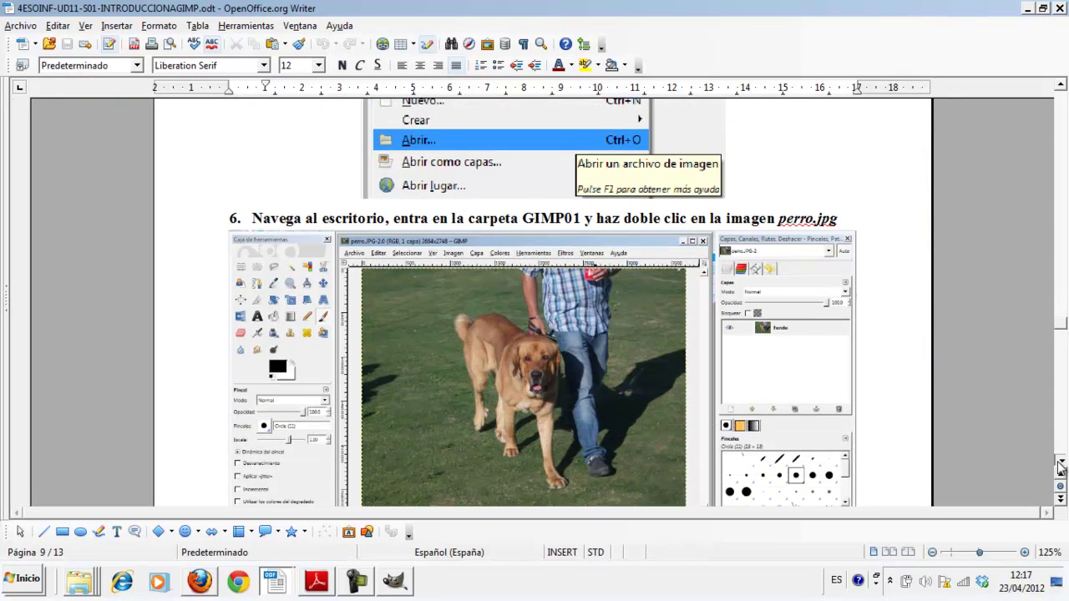
{"action": "scroll", "coordinate": [1059, 467], "scroll_direction": "down", "scroll_amount": 8}
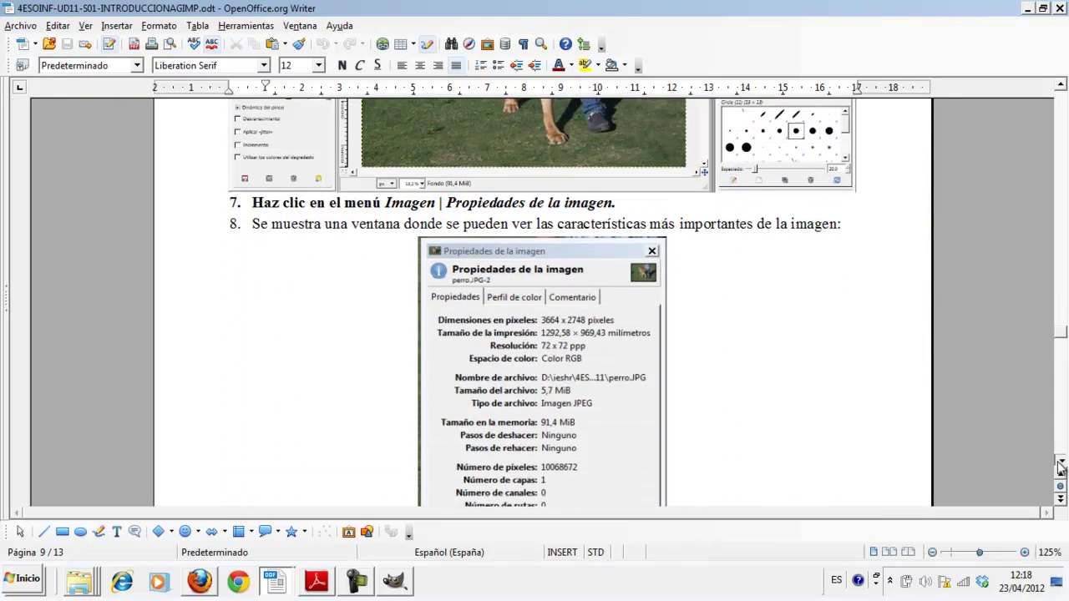
{"action": "scroll", "coordinate": [1059, 468], "scroll_direction": "down", "scroll_amount": 2}
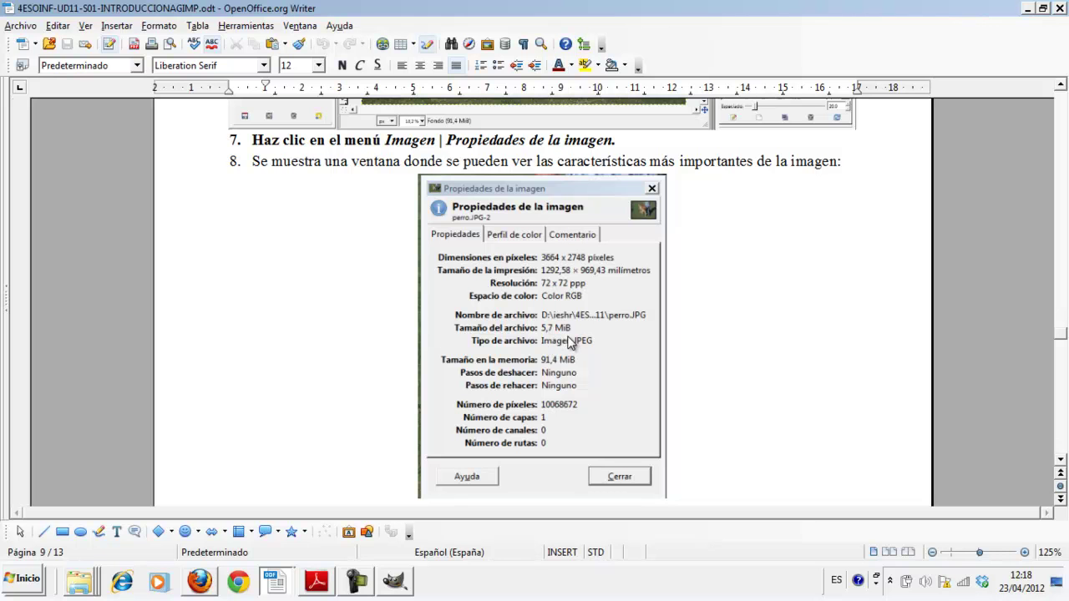
{"action": "left_click", "coordinate": [1061, 459]}
{"action": "left_click", "coordinate": [399, 583]}
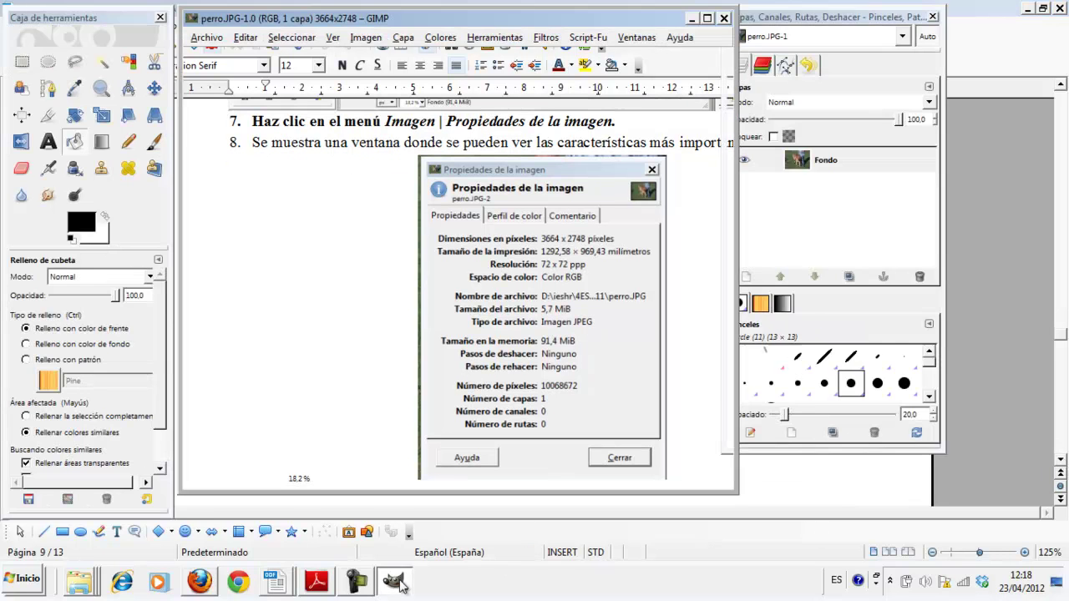
{"action": "left_click", "coordinate": [359, 37]}
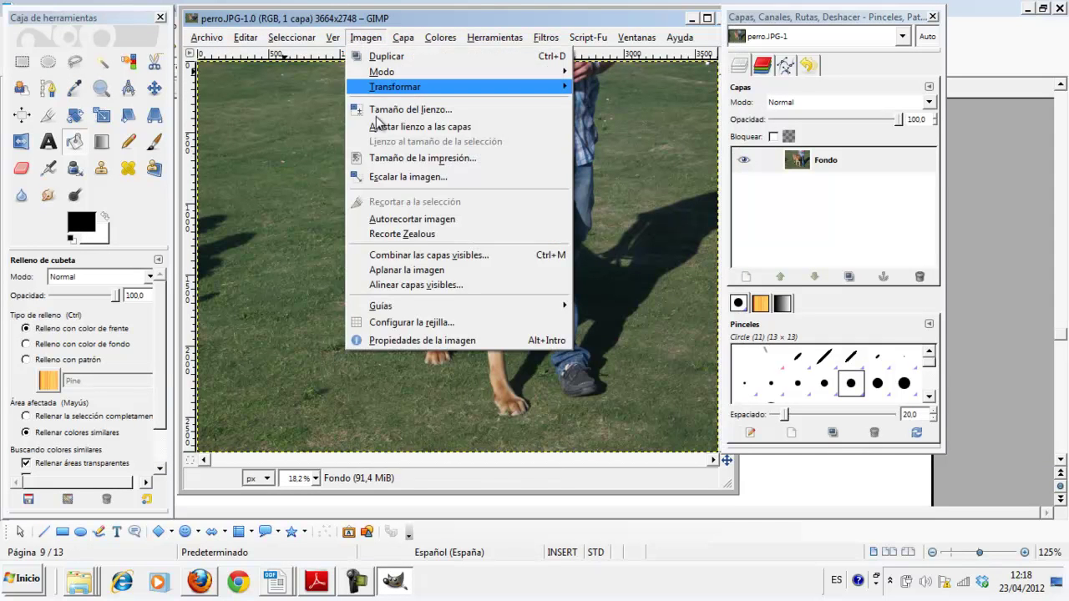
{"action": "left_click", "coordinate": [404, 341]}
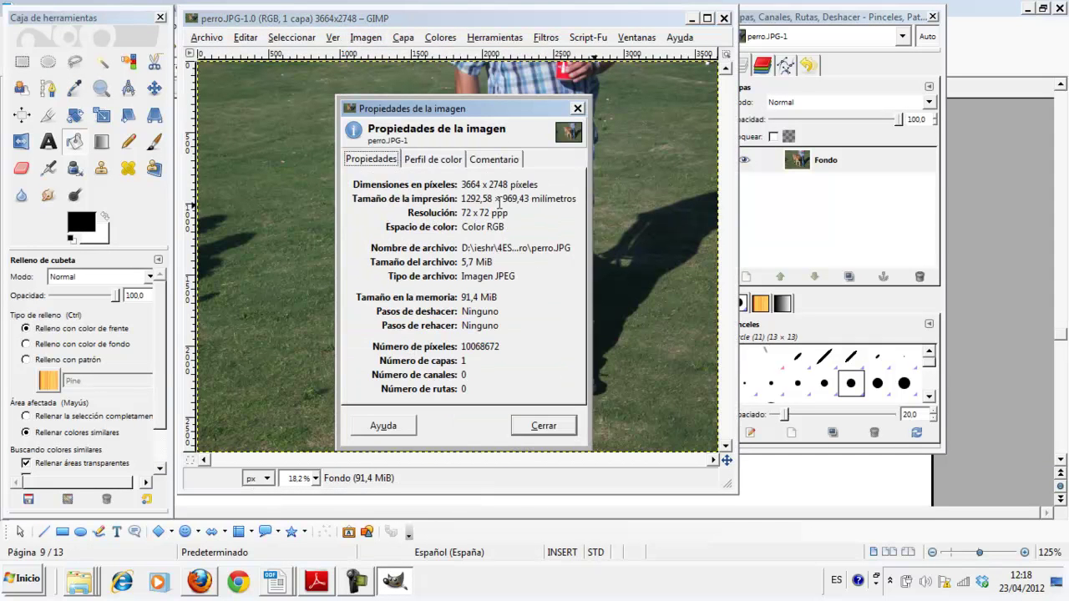
{"action": "left_click", "coordinate": [442, 160]}
{"action": "left_click", "coordinate": [486, 162]}
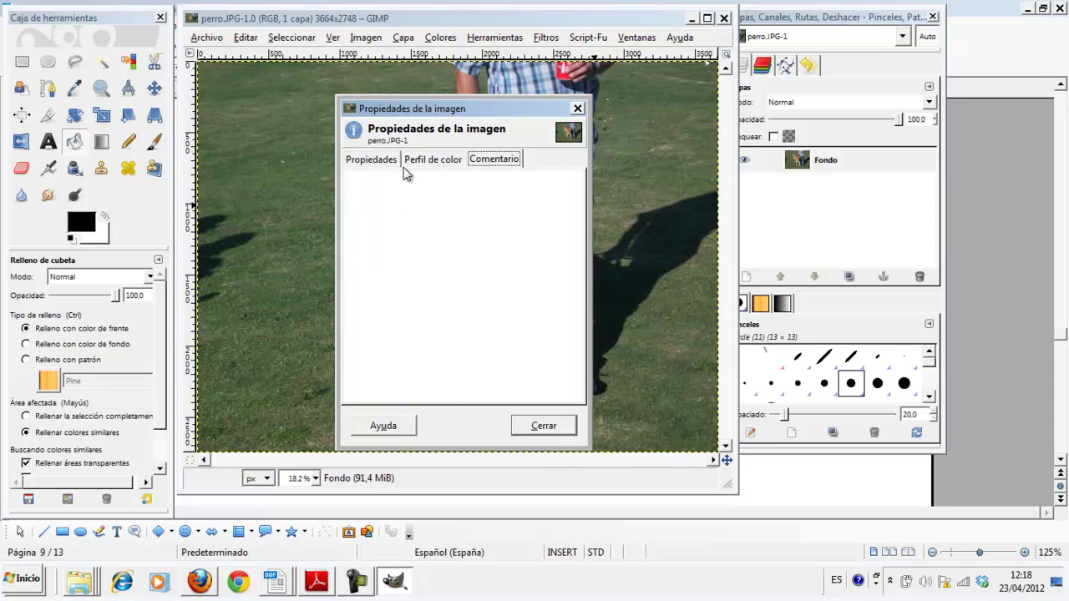
{"action": "left_click", "coordinate": [375, 161]}
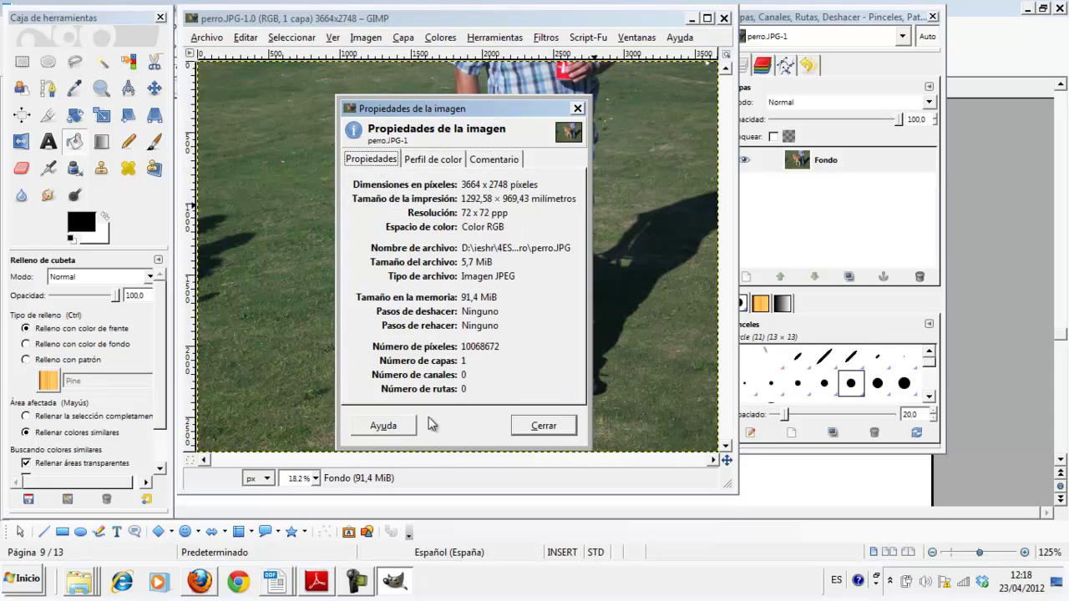
{"action": "left_click", "coordinate": [543, 426]}
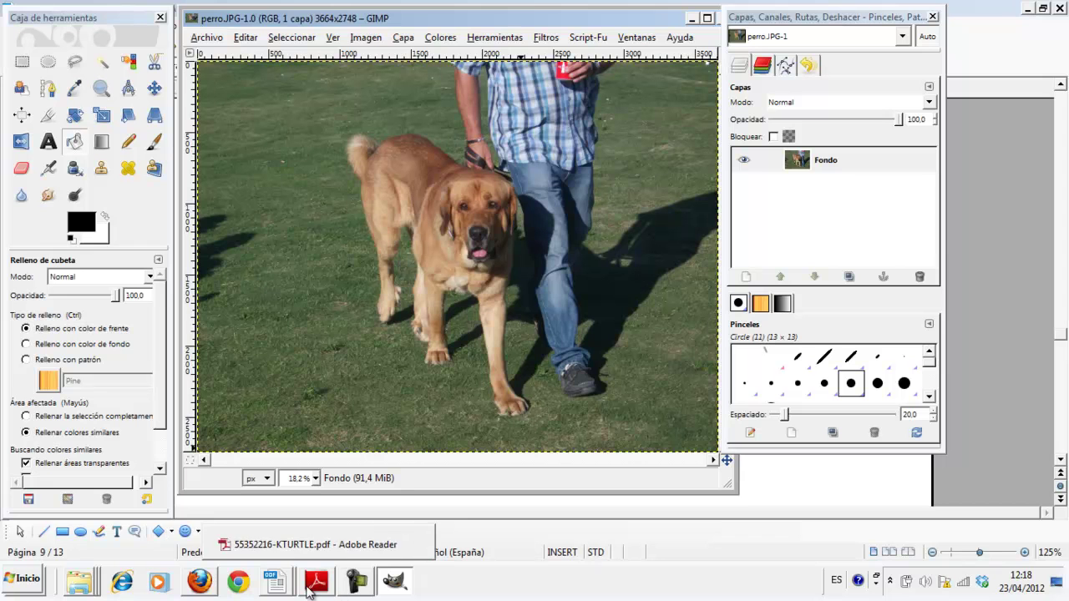
{"action": "mouse_move", "coordinate": [275, 582]}
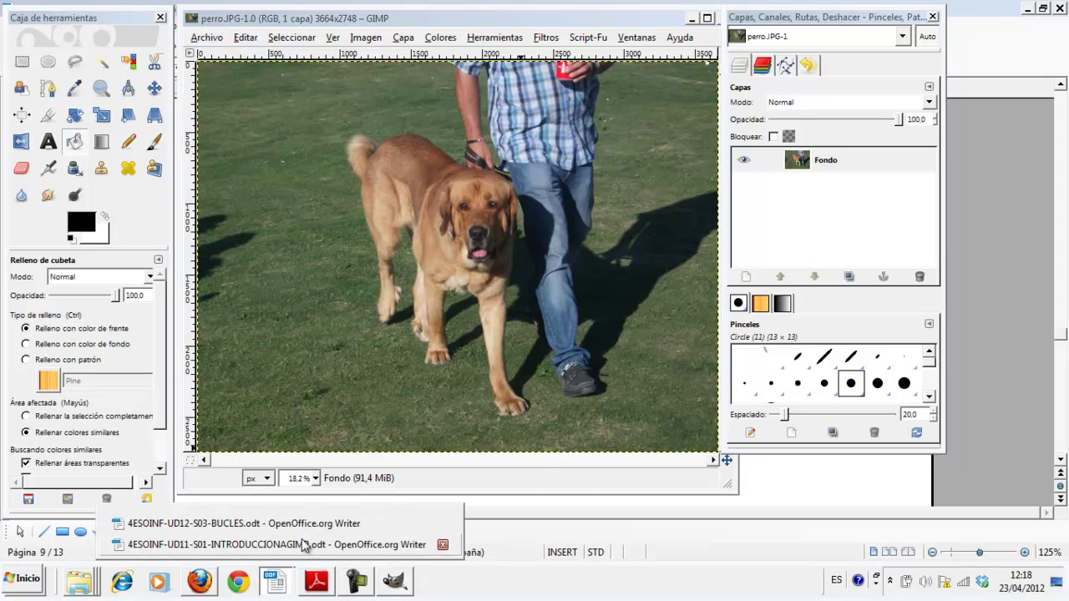
Step: Read the Writer guide through steps 10–13 on saving as BMP, then return to GIMP
{"action": "left_click", "coordinate": [303, 545]}
{"action": "scroll", "coordinate": [1063, 469], "scroll_direction": "down", "scroll_amount": 1}
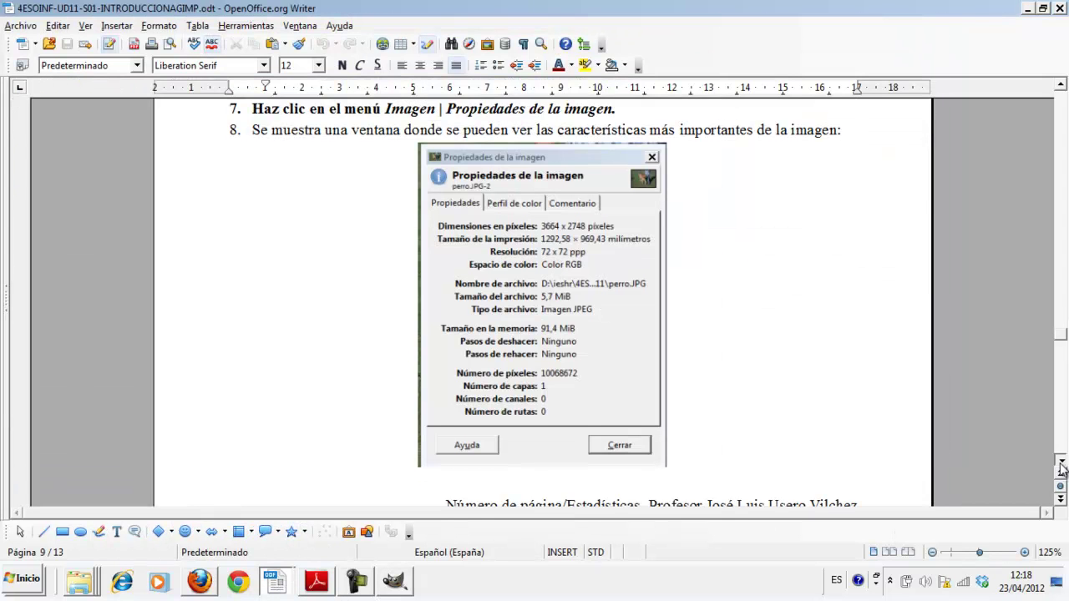
{"action": "scroll", "coordinate": [1063, 470], "scroll_direction": "down", "scroll_amount": 2}
{"action": "scroll", "coordinate": [1062, 470], "scroll_direction": "down", "scroll_amount": 2}
{"action": "scroll", "coordinate": [1063, 470], "scroll_direction": "down", "scroll_amount": 2}
{"action": "scroll", "coordinate": [1063, 470], "scroll_direction": "down", "scroll_amount": 2}
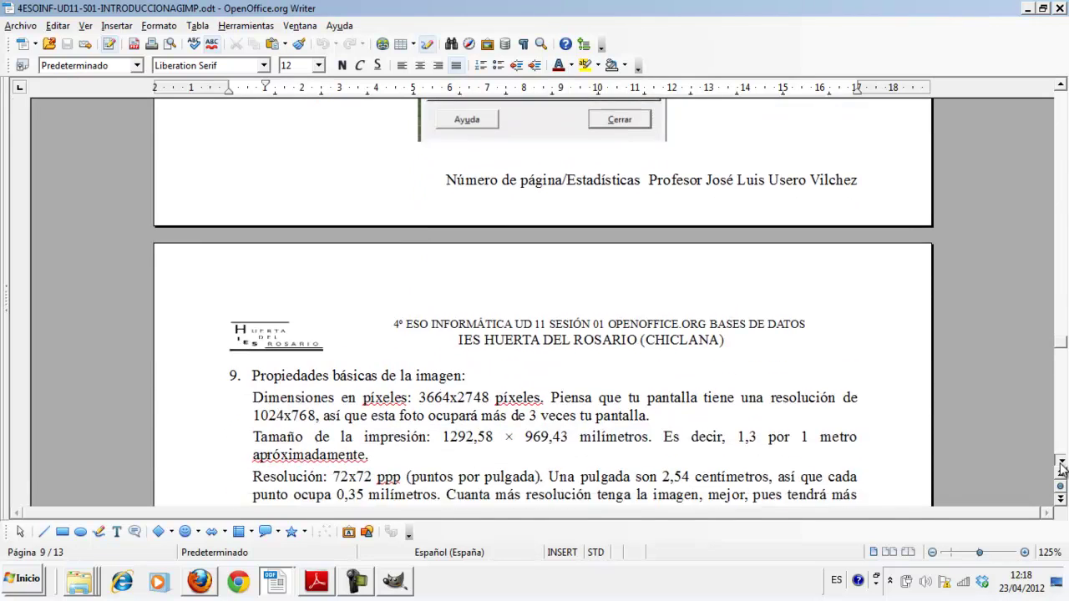
{"action": "scroll", "coordinate": [1063, 470], "scroll_direction": "down", "scroll_amount": 1}
{"action": "scroll", "coordinate": [1062, 469], "scroll_direction": "down", "scroll_amount": 5}
{"action": "scroll", "coordinate": [1063, 469], "scroll_direction": "down", "scroll_amount": 1}
{"action": "scroll", "coordinate": [1063, 469], "scroll_direction": "down", "scroll_amount": 2}
{"action": "scroll", "coordinate": [1063, 469], "scroll_direction": "down", "scroll_amount": 2}
{"action": "scroll", "coordinate": [1062, 470], "scroll_direction": "down", "scroll_amount": 1}
{"action": "scroll", "coordinate": [1063, 470], "scroll_direction": "down", "scroll_amount": 1}
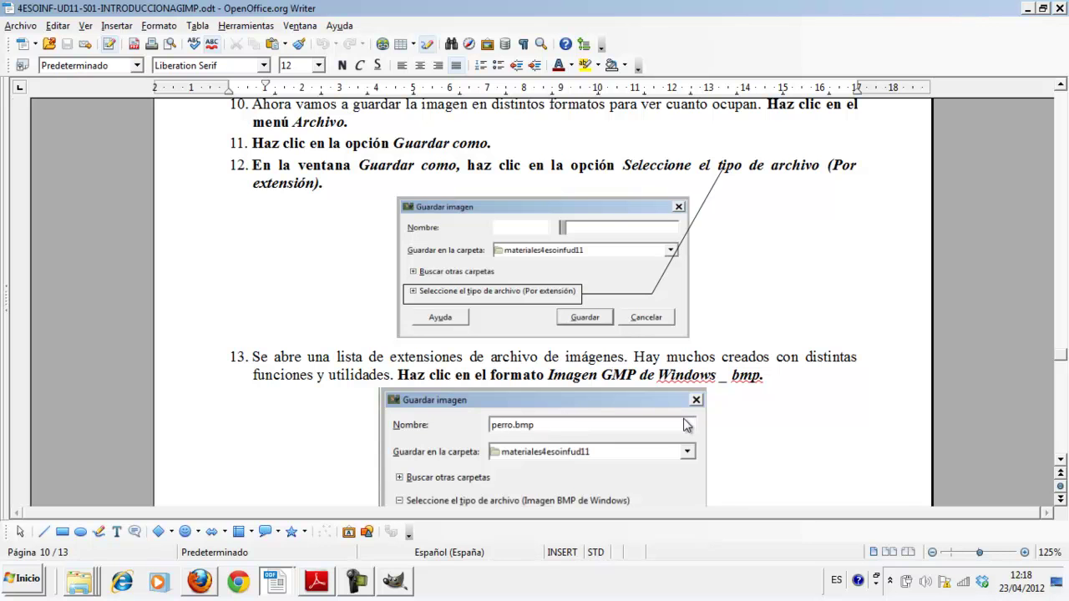
{"action": "left_click", "coordinate": [394, 583]}
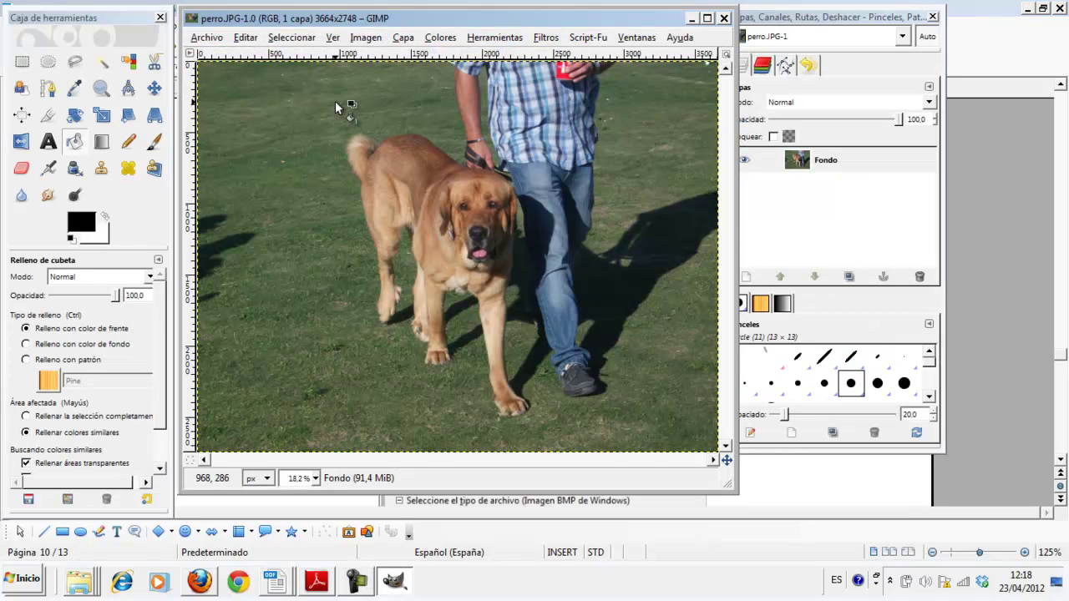
Step: Save a copy of the dog photo as perro.bmp in Windows BMP format
{"action": "left_click", "coordinate": [221, 41]}
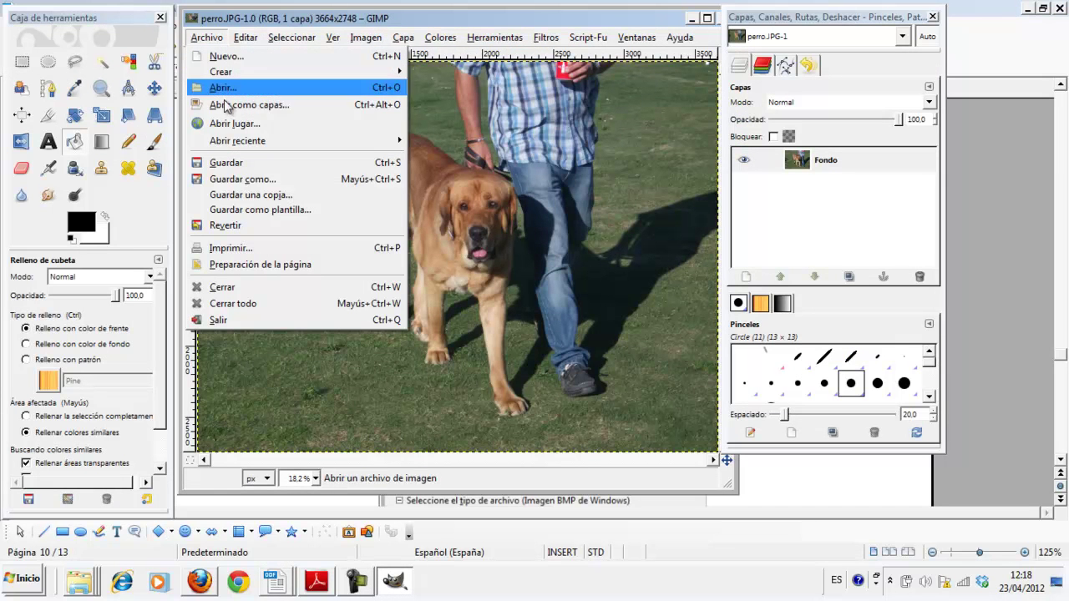
{"action": "left_click", "coordinate": [230, 180]}
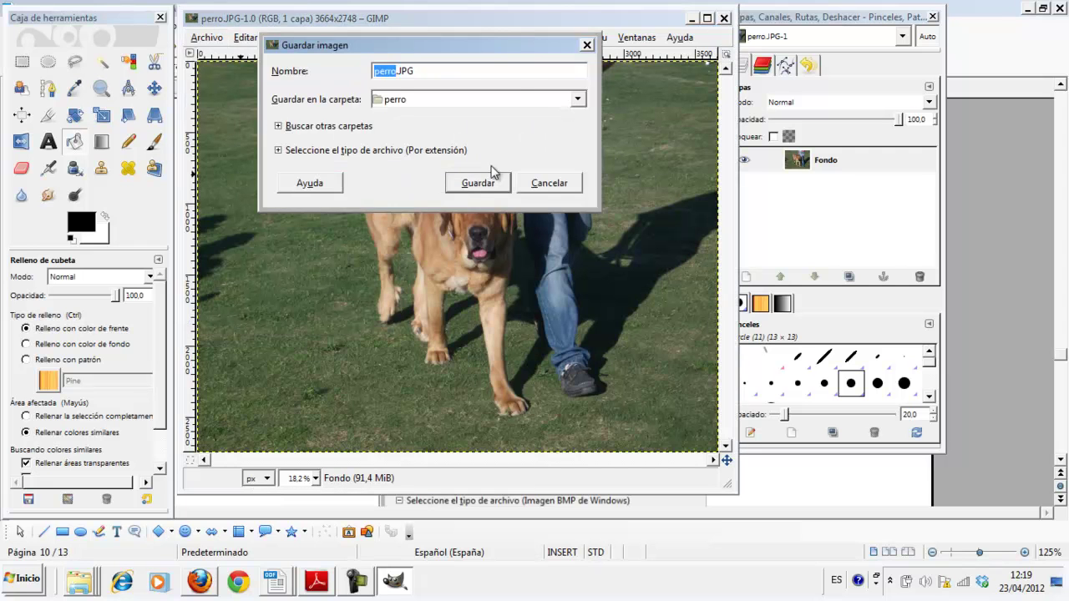
{"action": "left_click", "coordinate": [558, 182]}
{"action": "left_click", "coordinate": [219, 42]}
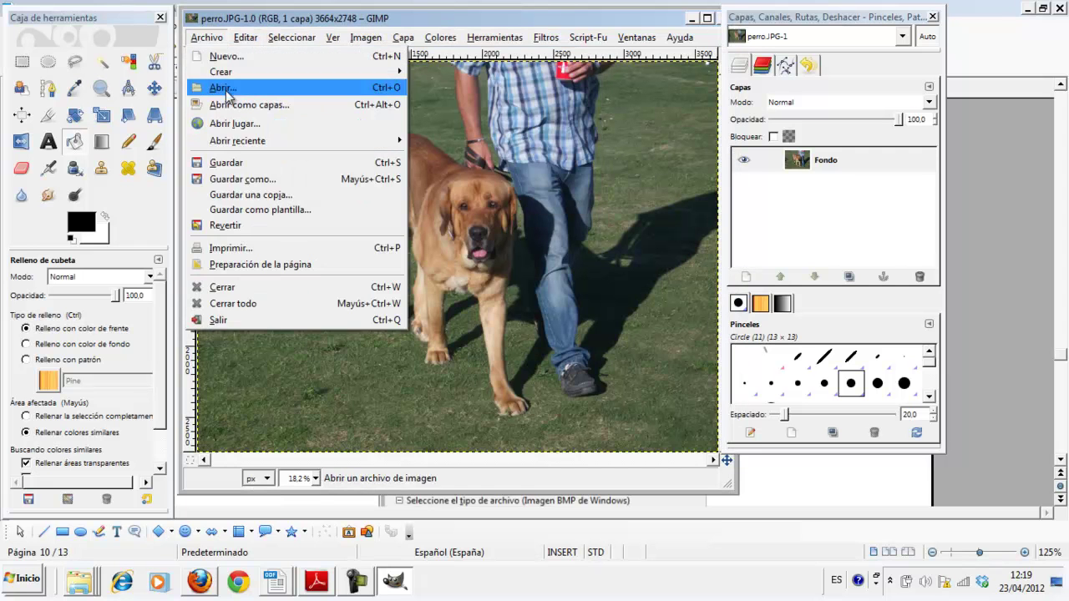
{"action": "left_click", "coordinate": [248, 194]}
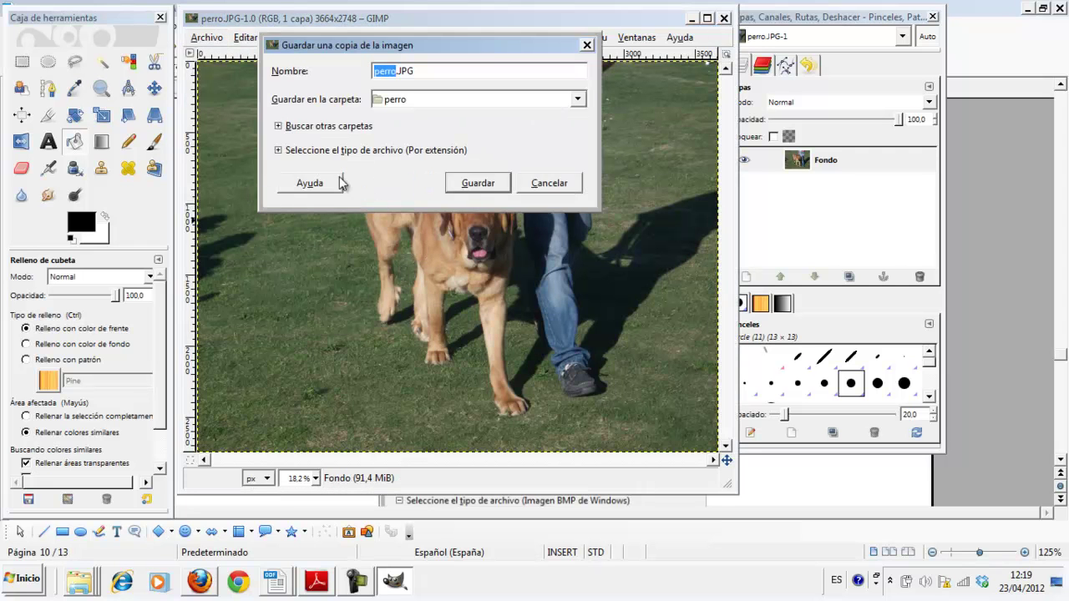
{"action": "left_click", "coordinate": [284, 150]}
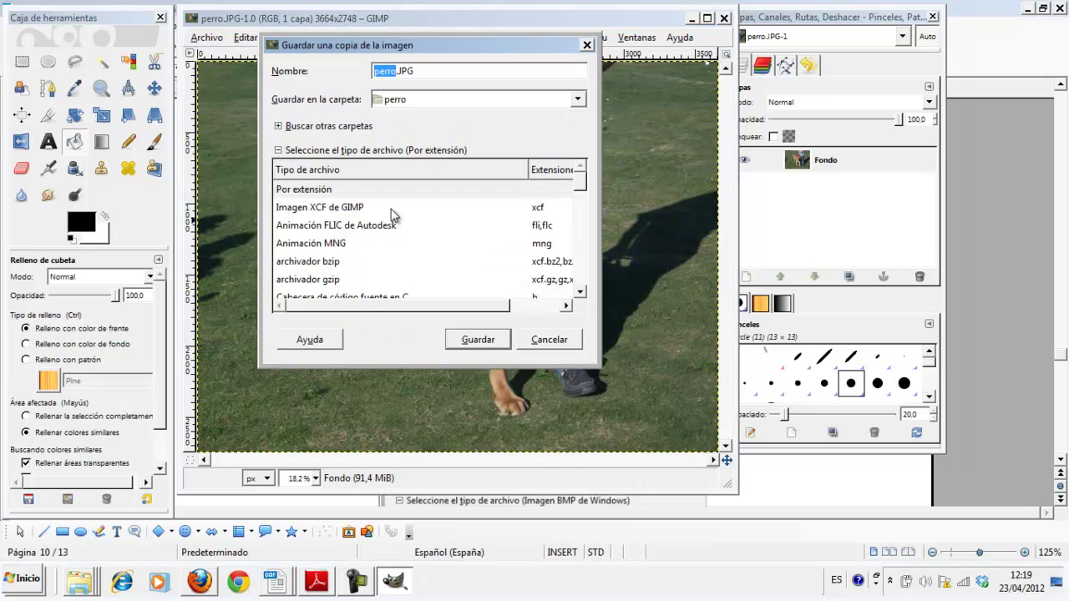
{"action": "left_click", "coordinate": [580, 293]}
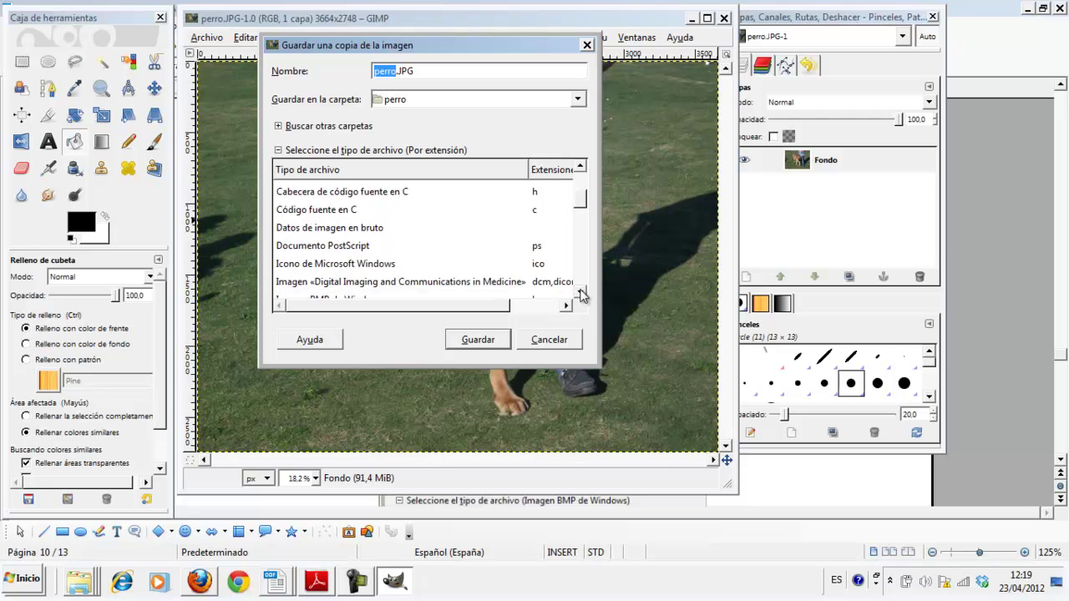
{"action": "left_click", "coordinate": [347, 254]}
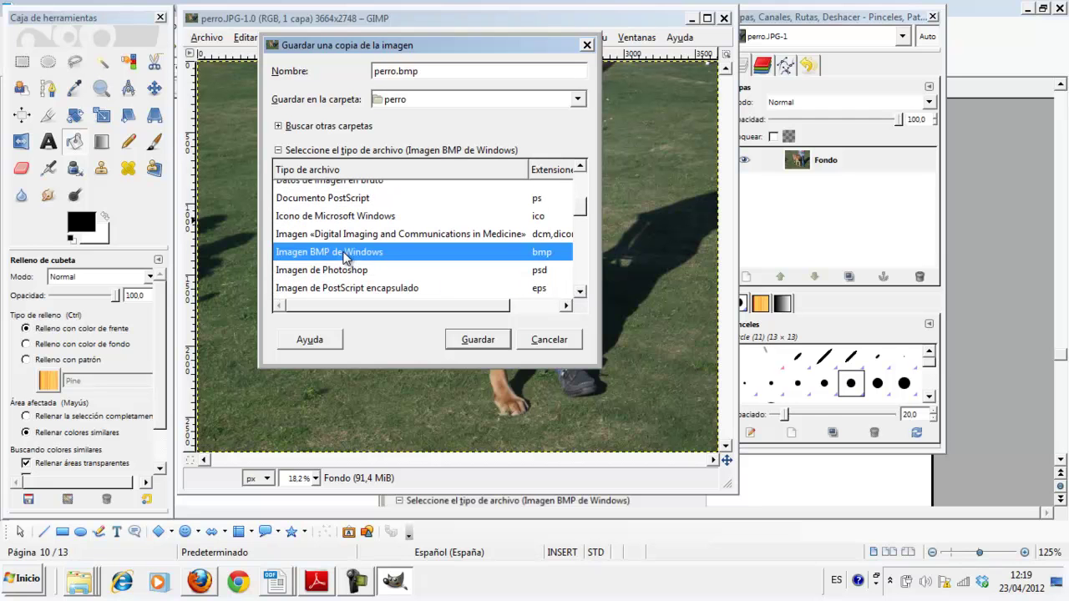
{"action": "left_click", "coordinate": [479, 340]}
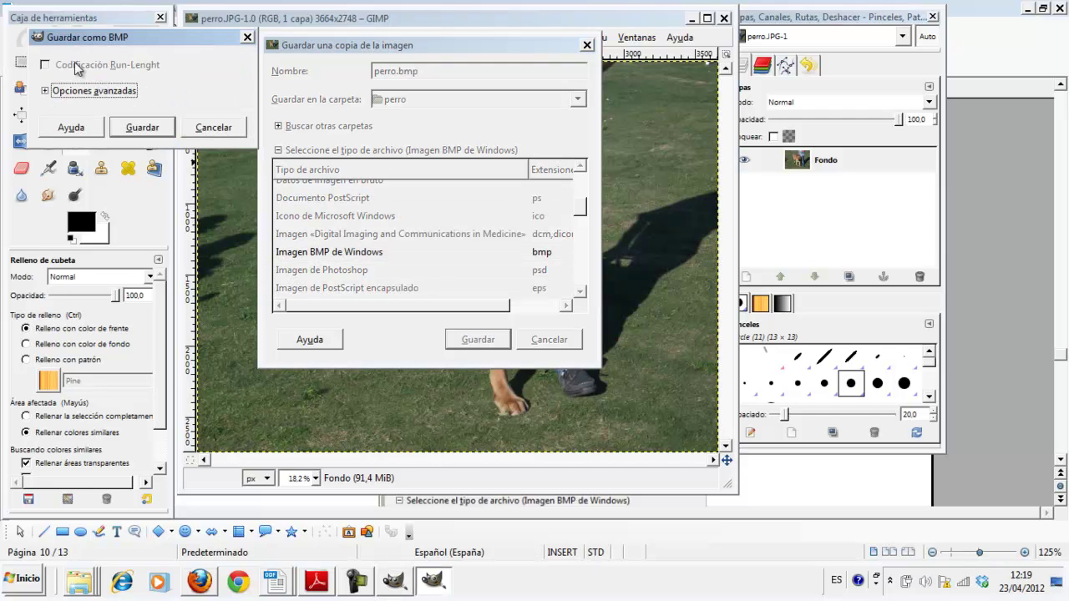
Step: Accept the default BMP options to write the file, then open the perro folder in Explorer
{"action": "left_click", "coordinate": [46, 91]}
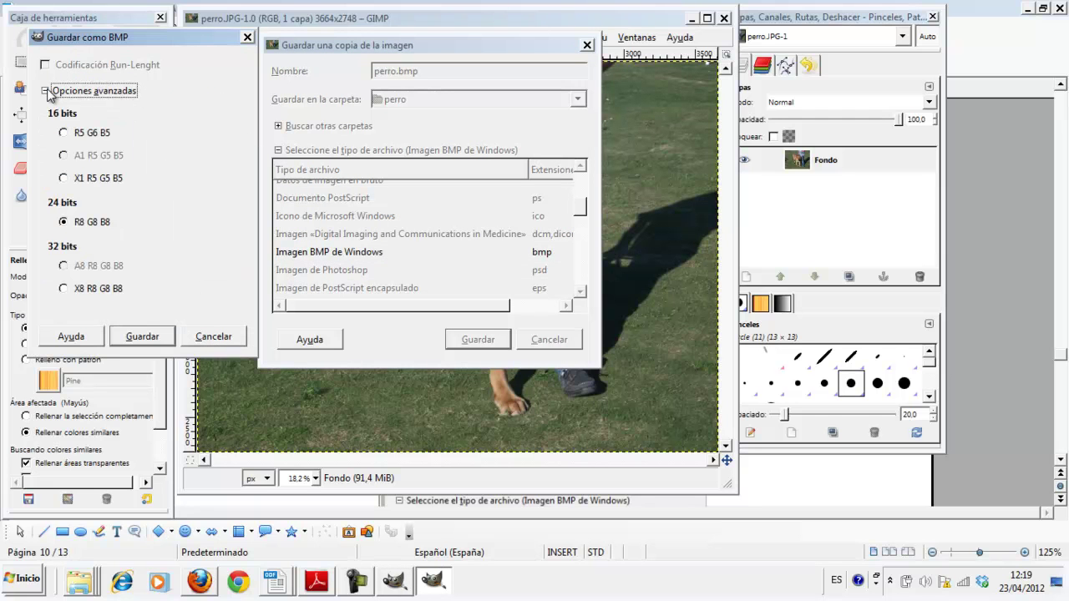
{"action": "left_click", "coordinate": [47, 92]}
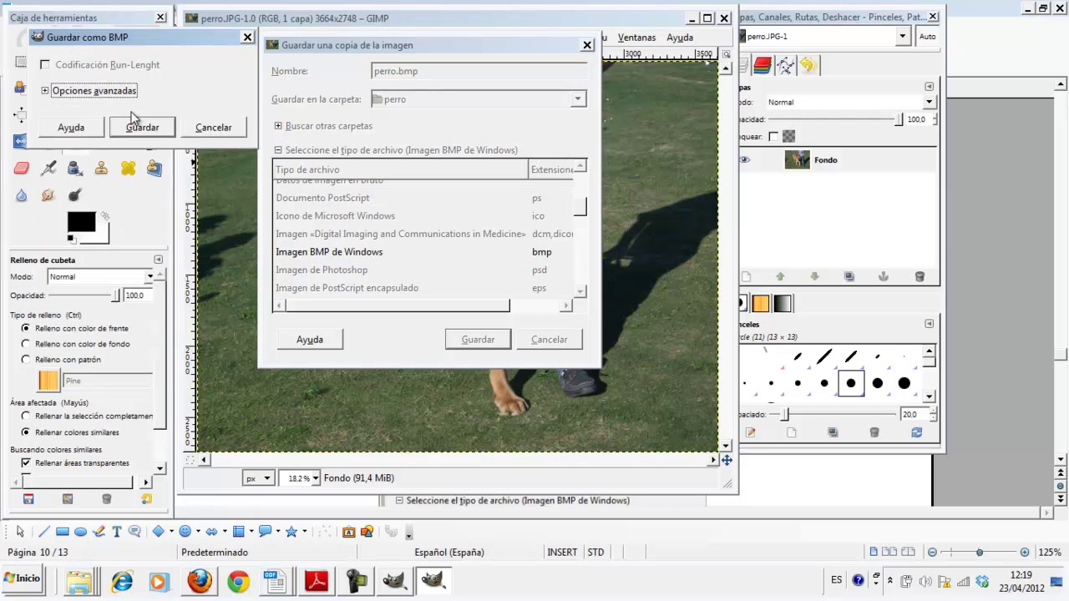
{"action": "left_click", "coordinate": [142, 127]}
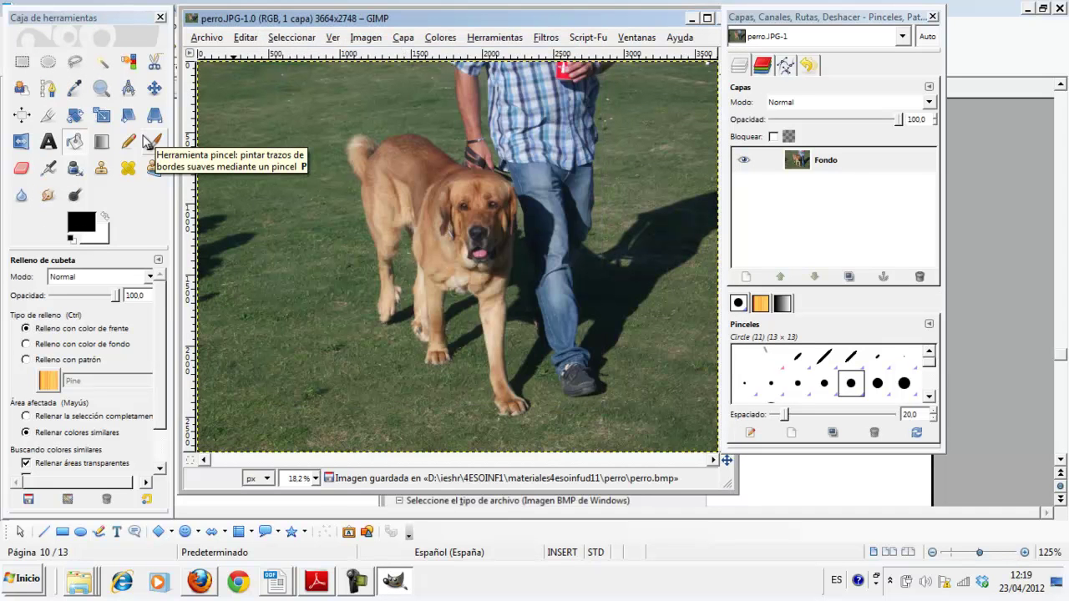
{"action": "right_click", "coordinate": [88, 589]}
{"action": "left_click", "coordinate": [92, 523]}
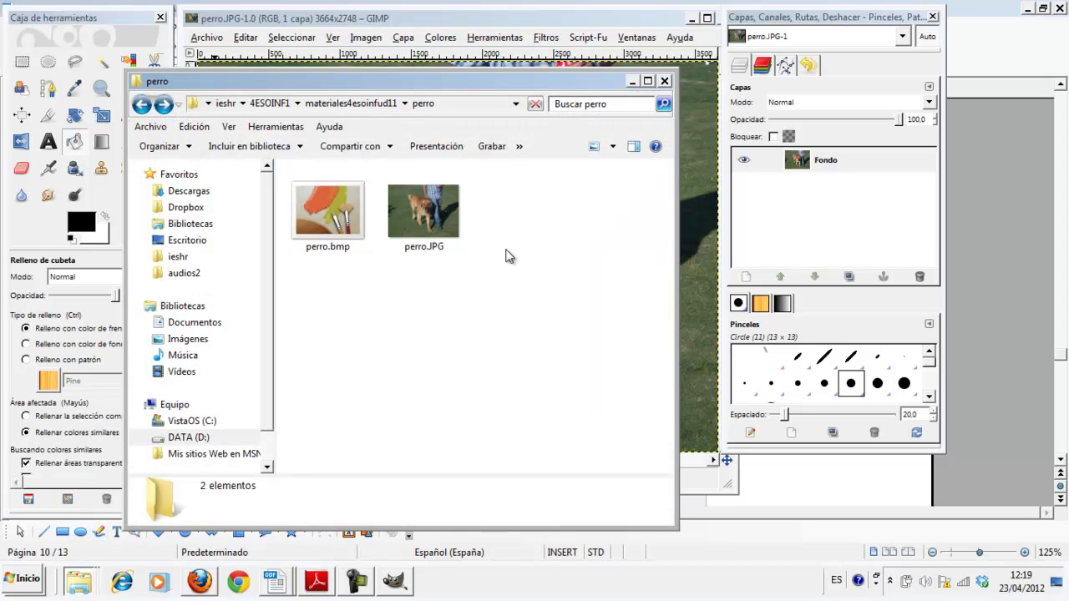
Step: Show the perro folder in Detalles view, with the window widened to reveal file sizes
{"action": "left_click", "coordinate": [614, 147]}
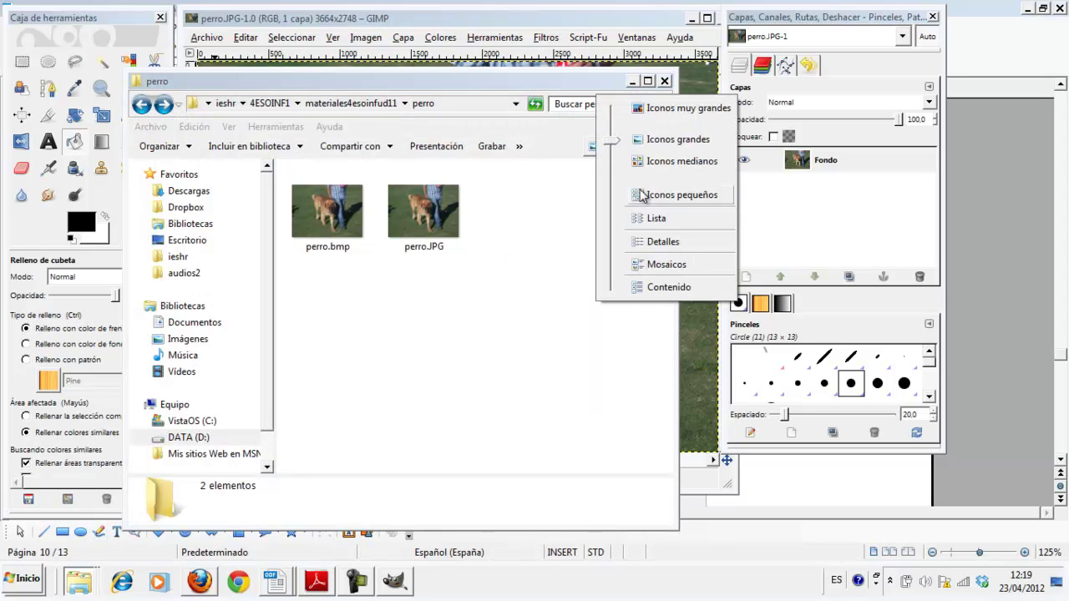
{"action": "left_click", "coordinate": [648, 243]}
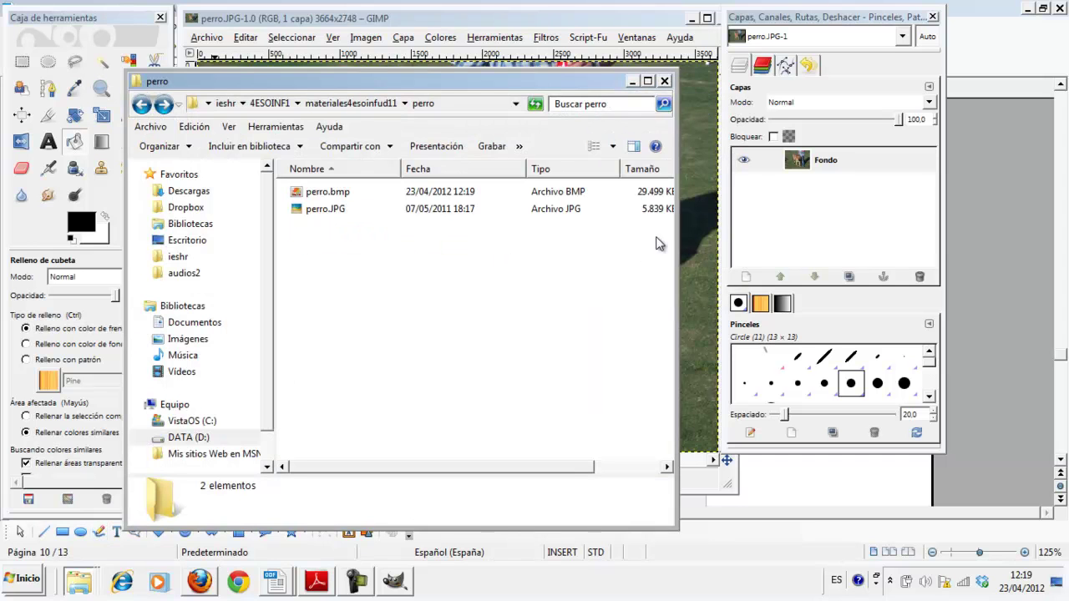
{"action": "left_click_drag", "start_coordinate": [677, 243], "coordinate": [760, 292]}
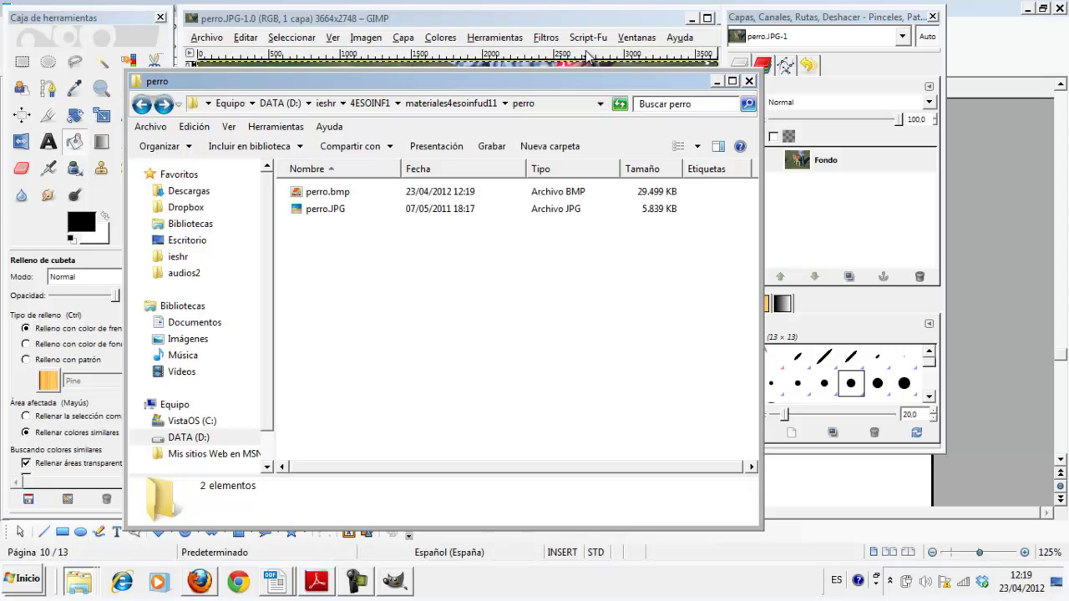
Step: Bring GIMP back to the front and list the open Writer documents
{"action": "left_click", "coordinate": [583, 12]}
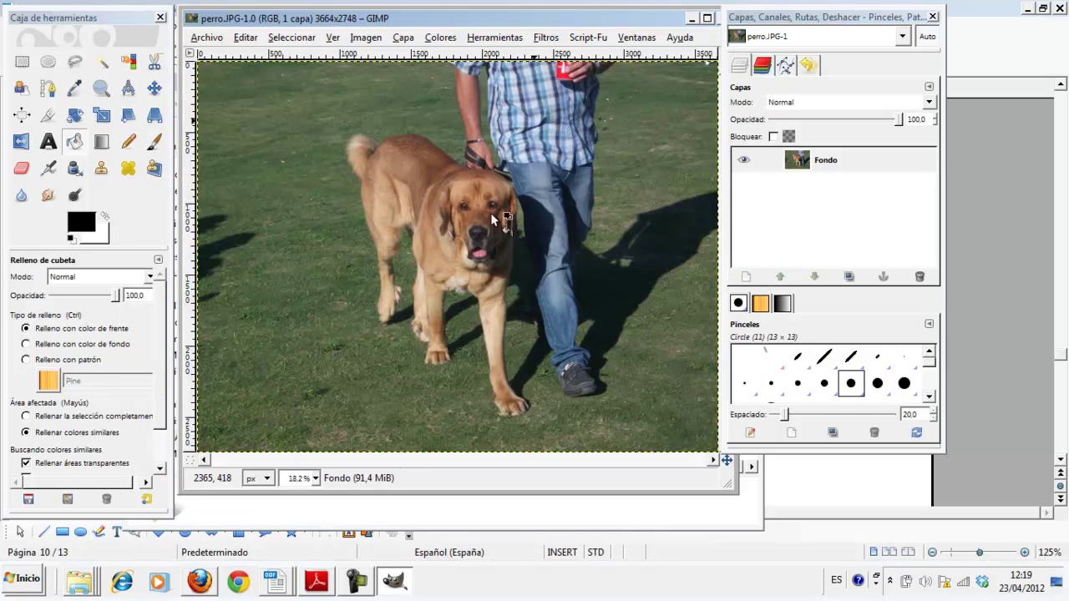
{"action": "right_click", "coordinate": [92, 590]}
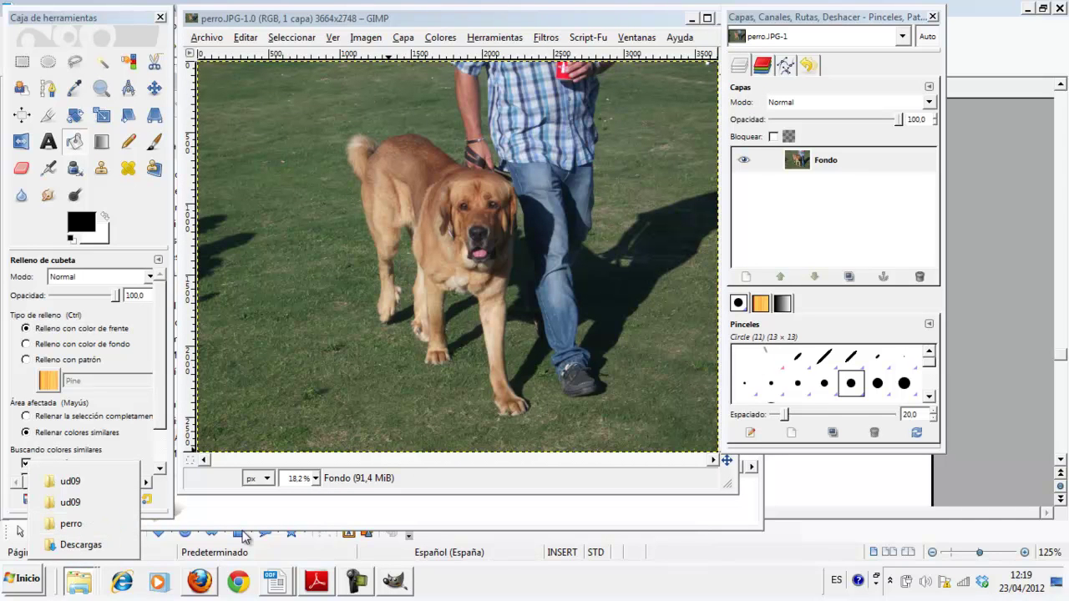
{"action": "left_click", "coordinate": [276, 582]}
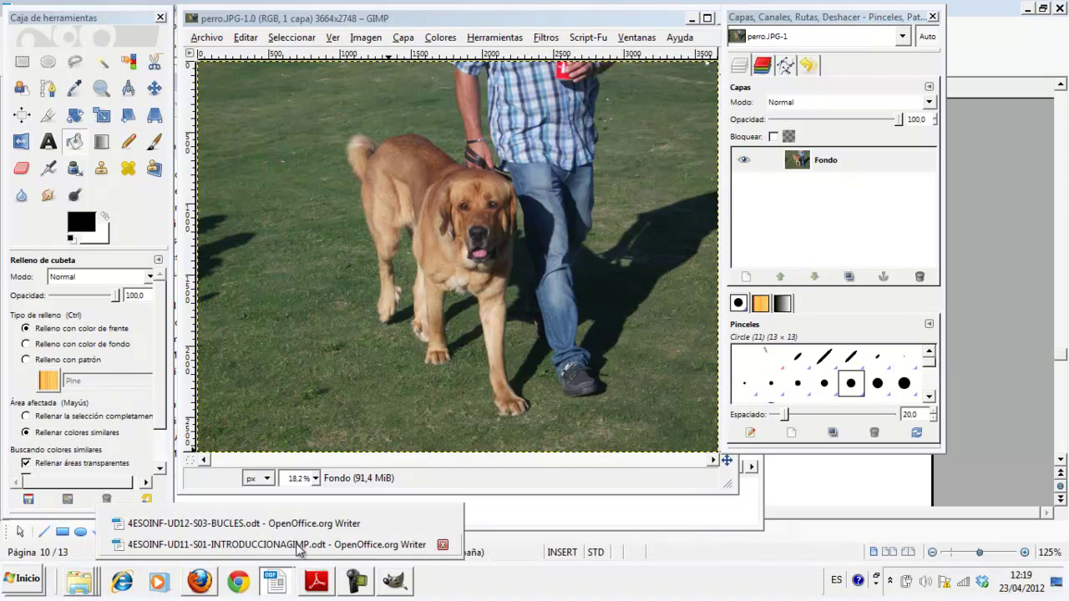
Step: Scroll the Writer tutorial to steps 18–23 on saving as PSD, GIF, TIFF and XCF, then return to GIMP
{"action": "left_click", "coordinate": [299, 543]}
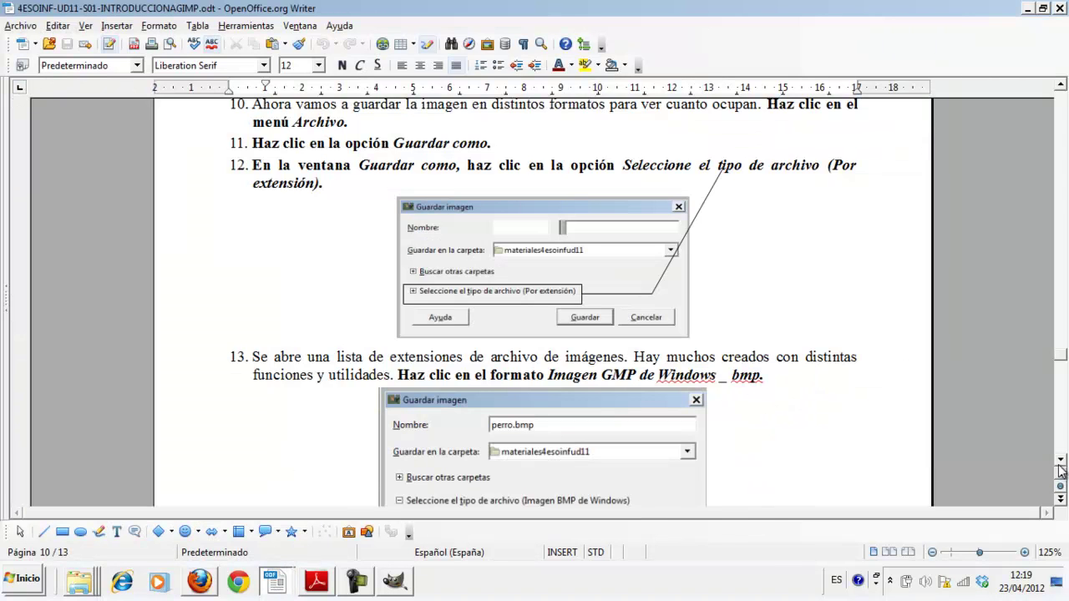
{"action": "left_click", "coordinate": [1060, 460]}
{"action": "left_click", "coordinate": [1059, 463]}
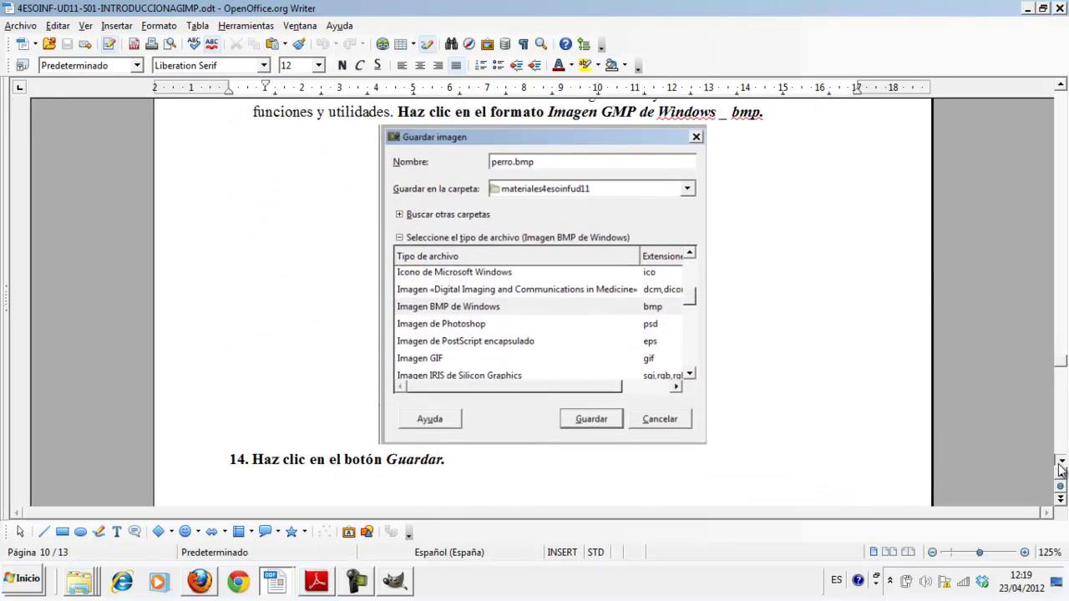
{"action": "left_click", "coordinate": [1059, 464]}
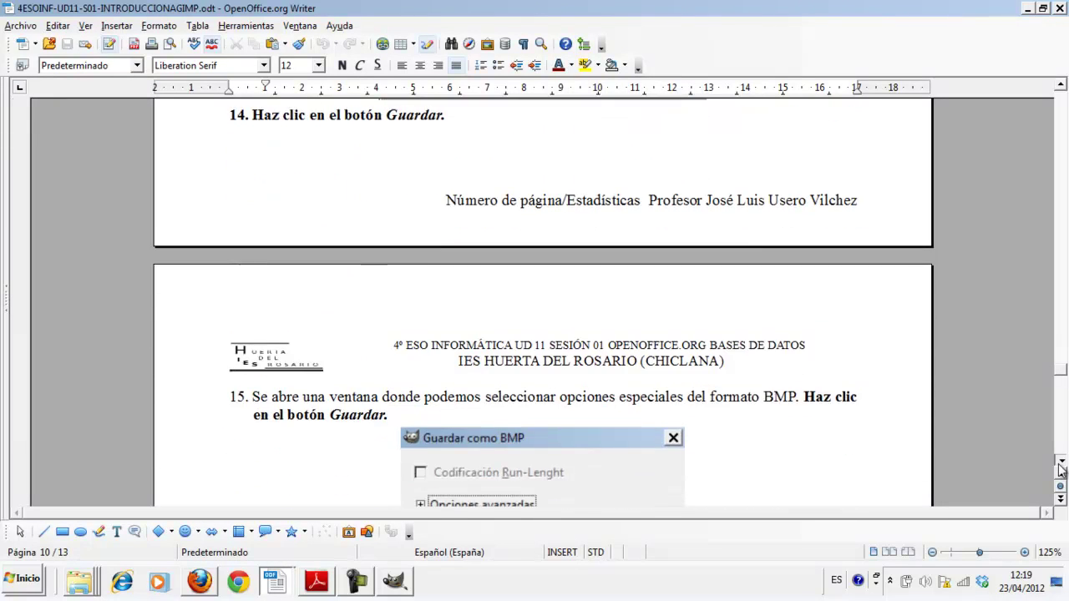
{"action": "left_click", "coordinate": [1059, 468]}
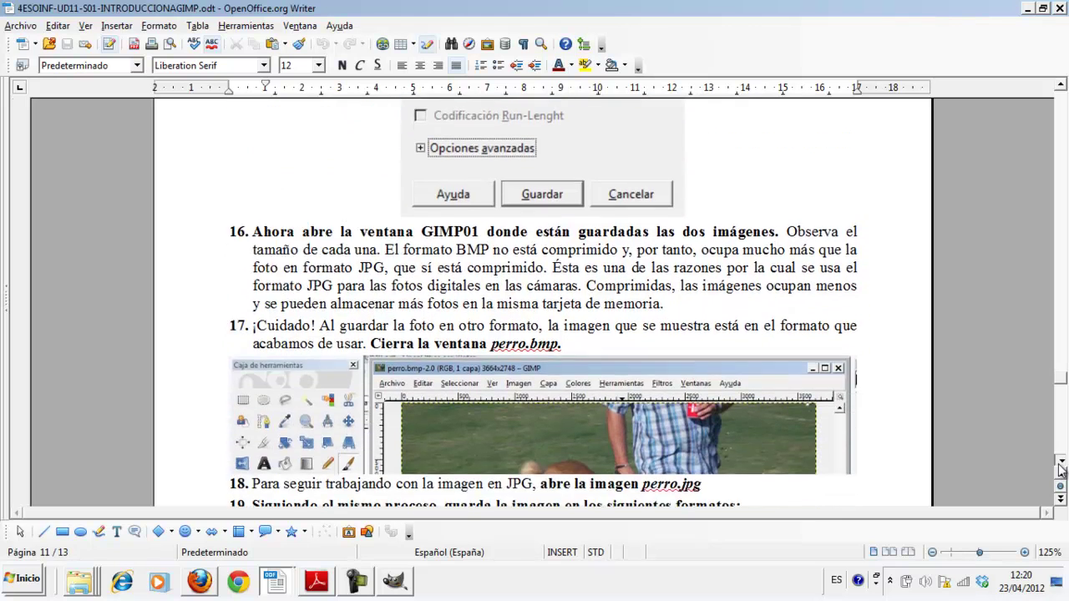
{"action": "left_click", "coordinate": [1060, 470]}
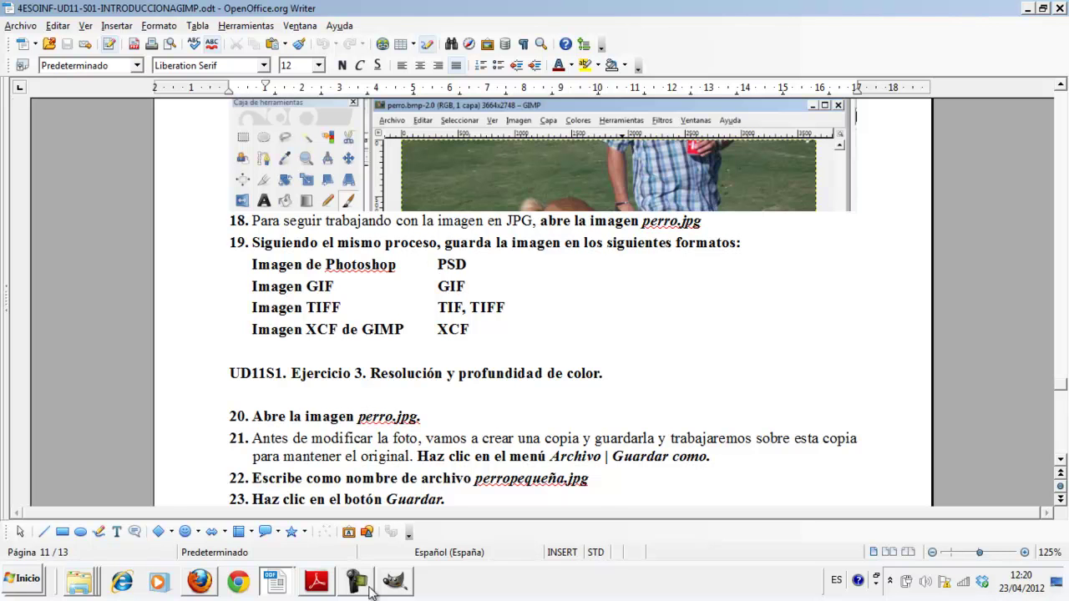
{"action": "left_click", "coordinate": [396, 582]}
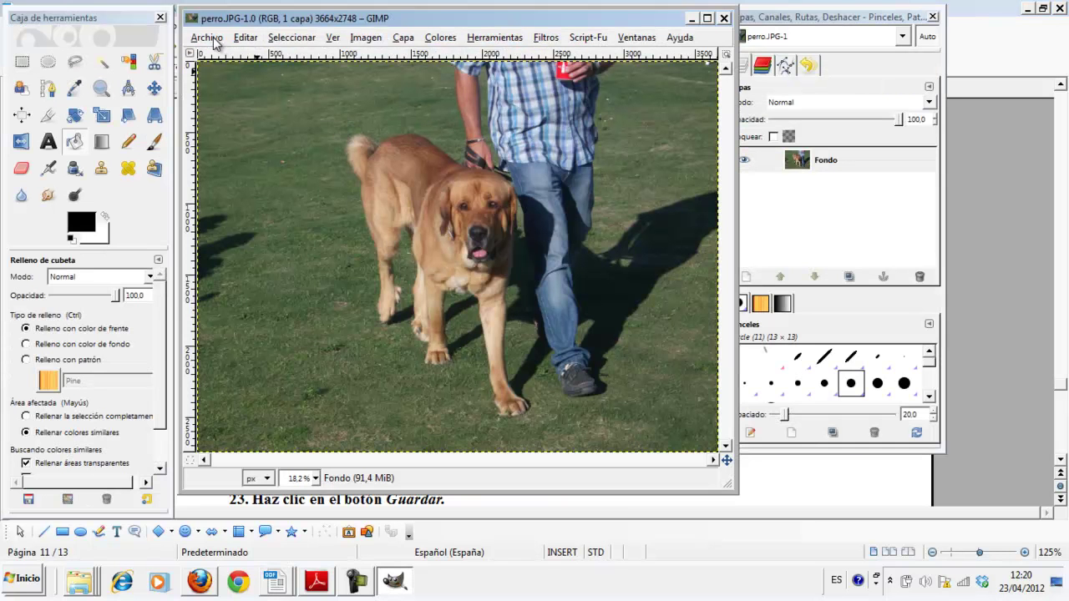
Step: Save a copy as perro.gif, exporting with indexed conversion and the default GIF options
{"action": "left_click", "coordinate": [206, 37]}
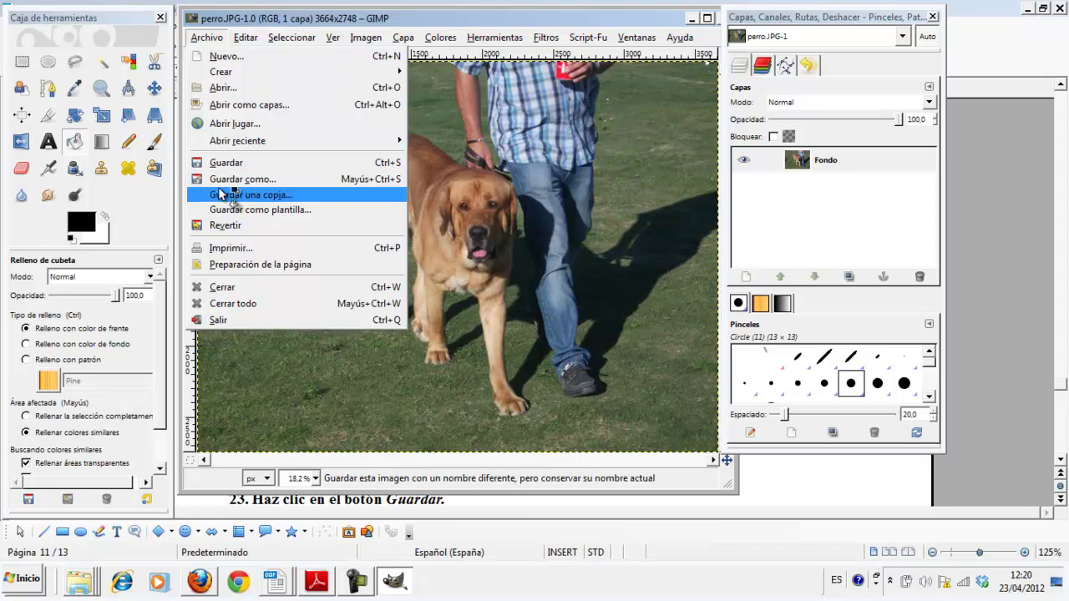
{"action": "left_click", "coordinate": [221, 194]}
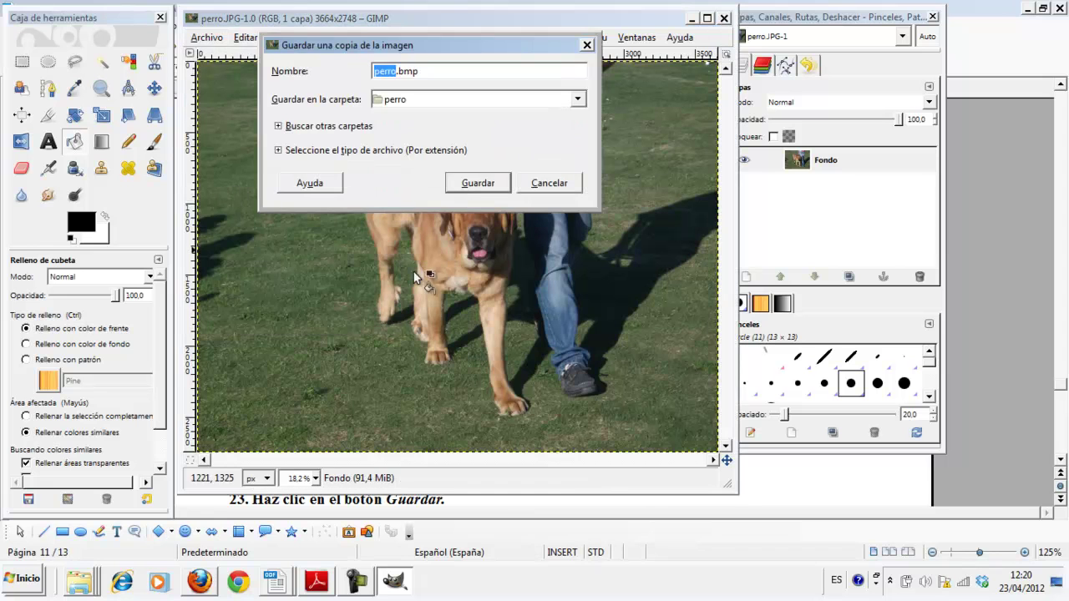
{"action": "left_click", "coordinate": [376, 149]}
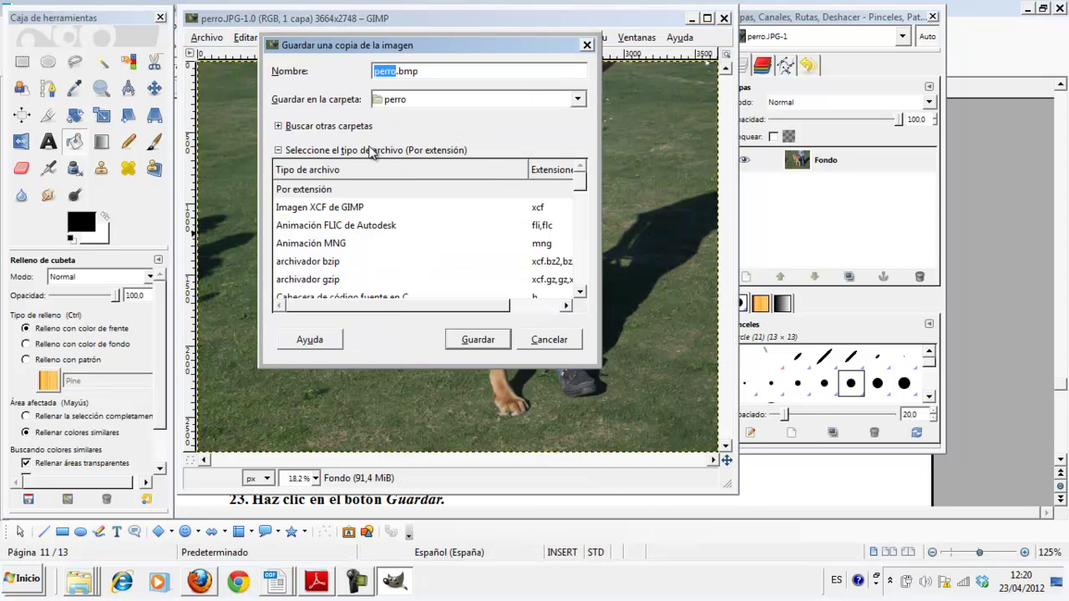
{"action": "left_click", "coordinate": [582, 294]}
{"action": "left_click", "coordinate": [582, 294]}
{"action": "left_click", "coordinate": [583, 294]}
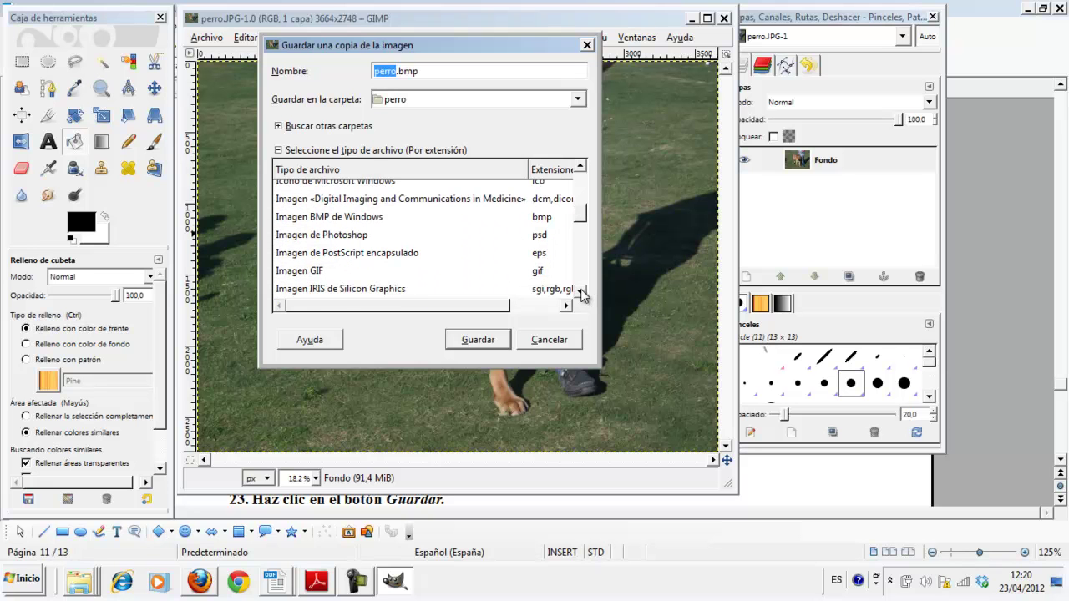
{"action": "left_click", "coordinate": [309, 270]}
{"action": "left_click", "coordinate": [478, 340]}
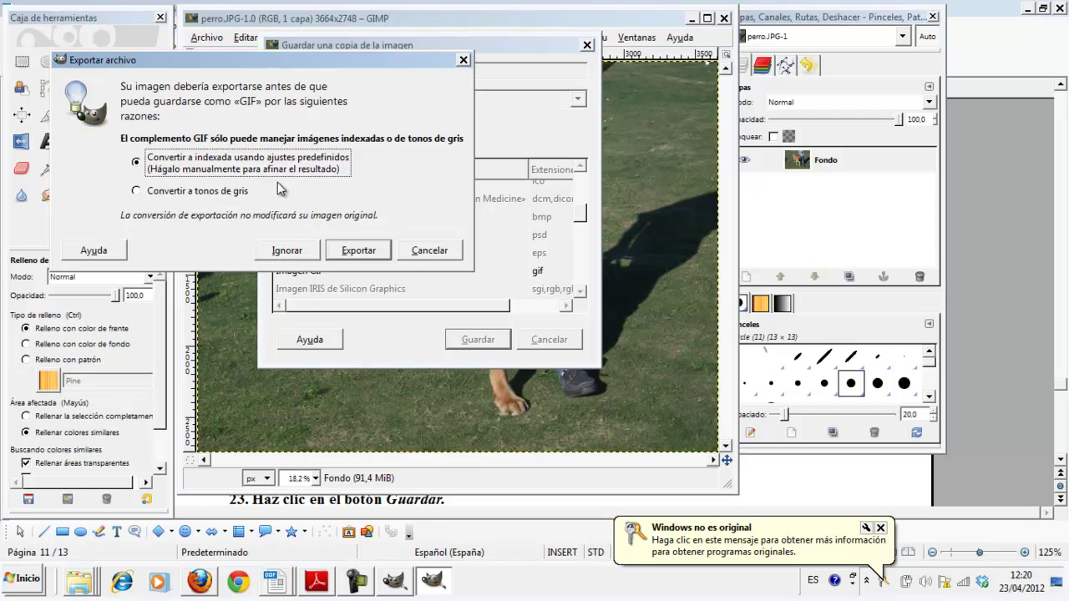
{"action": "left_click", "coordinate": [359, 249]}
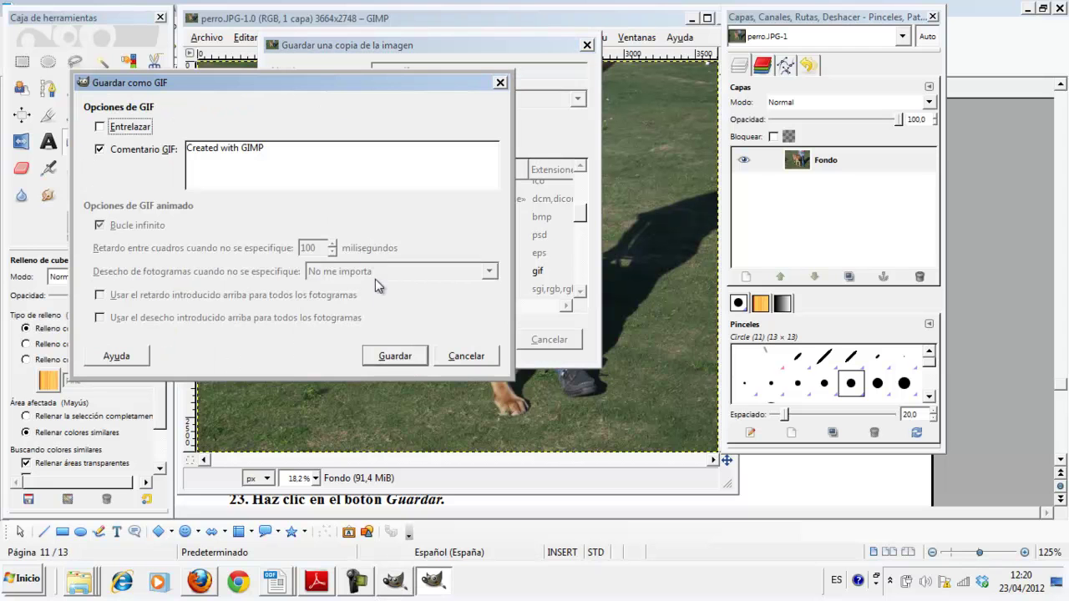
{"action": "left_click", "coordinate": [398, 356]}
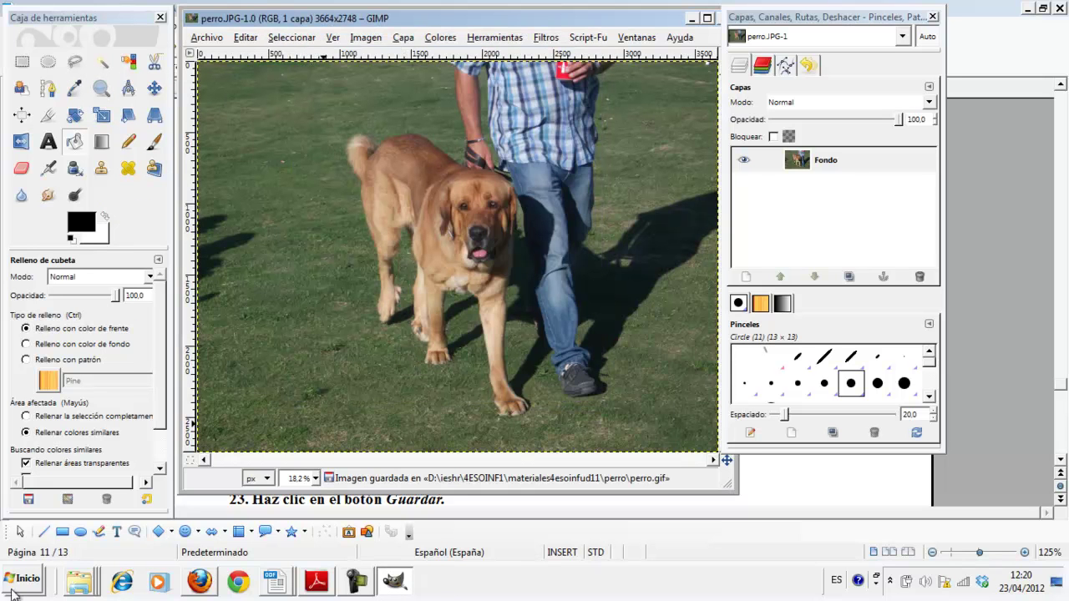
Step: Open the perro folder to check perro.gif at 6.845 KB, then bring GIMP forward
{"action": "right_click", "coordinate": [72, 587]}
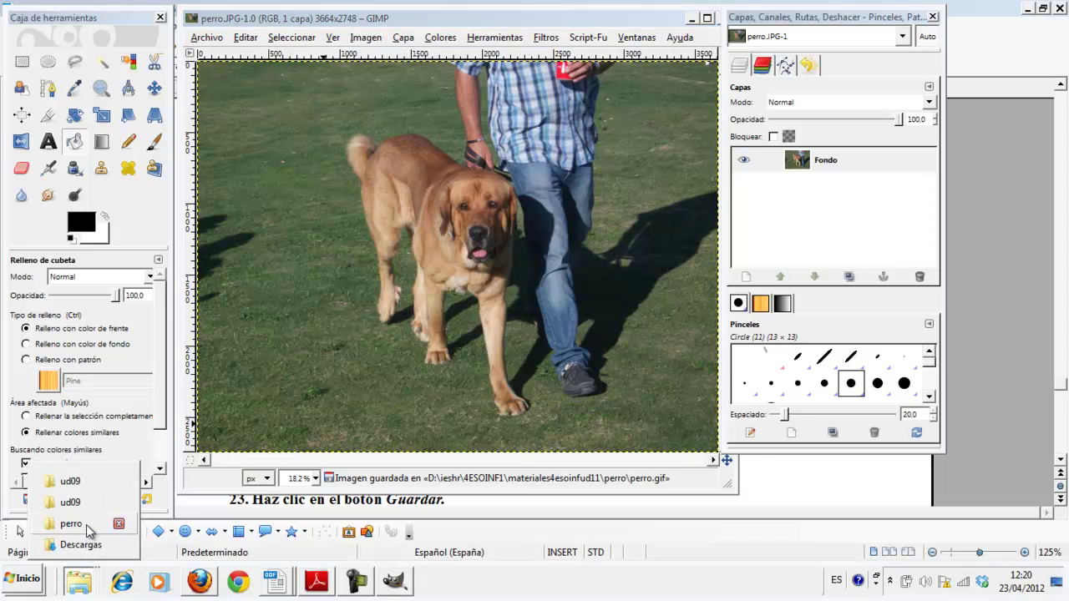
{"action": "left_click", "coordinate": [72, 524]}
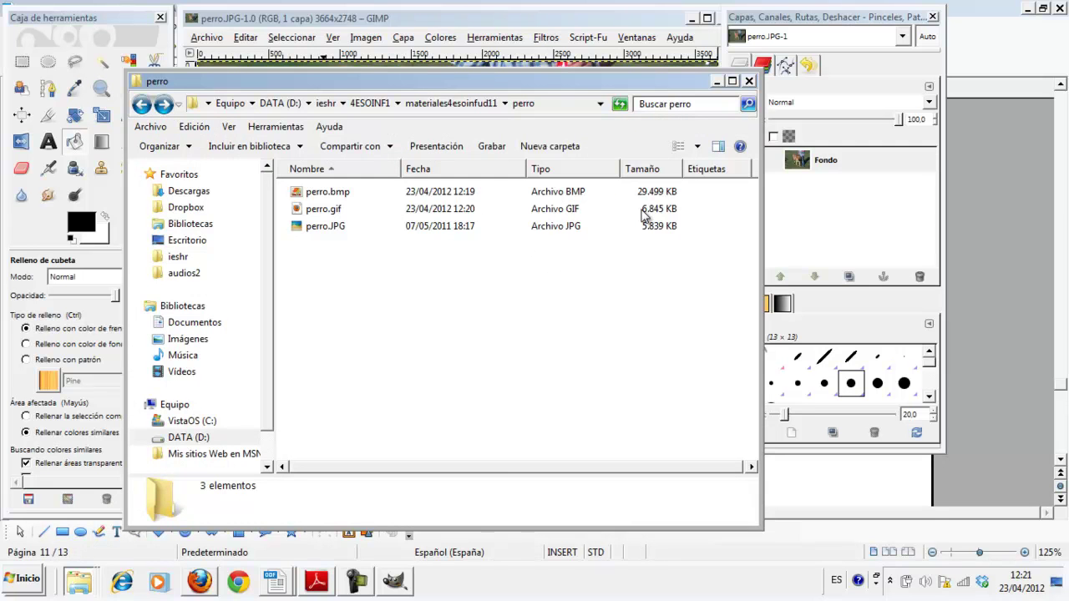
{"action": "left_click", "coordinate": [564, 20]}
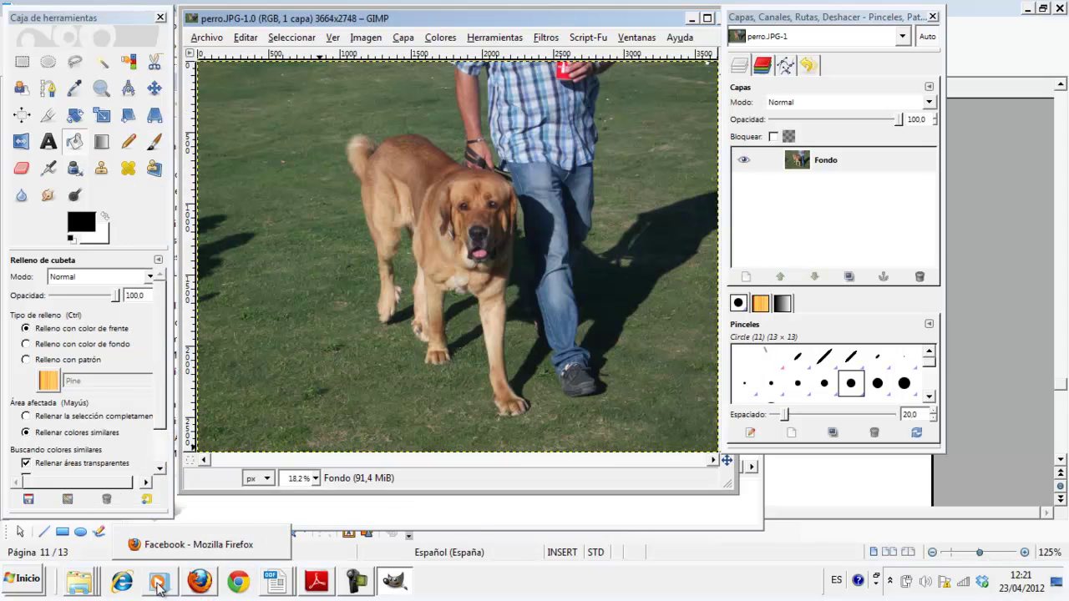
Step: Reopen the perro folder window, then switch to the Writer tutorial
{"action": "right_click", "coordinate": [79, 582]}
{"action": "left_click", "coordinate": [101, 530]}
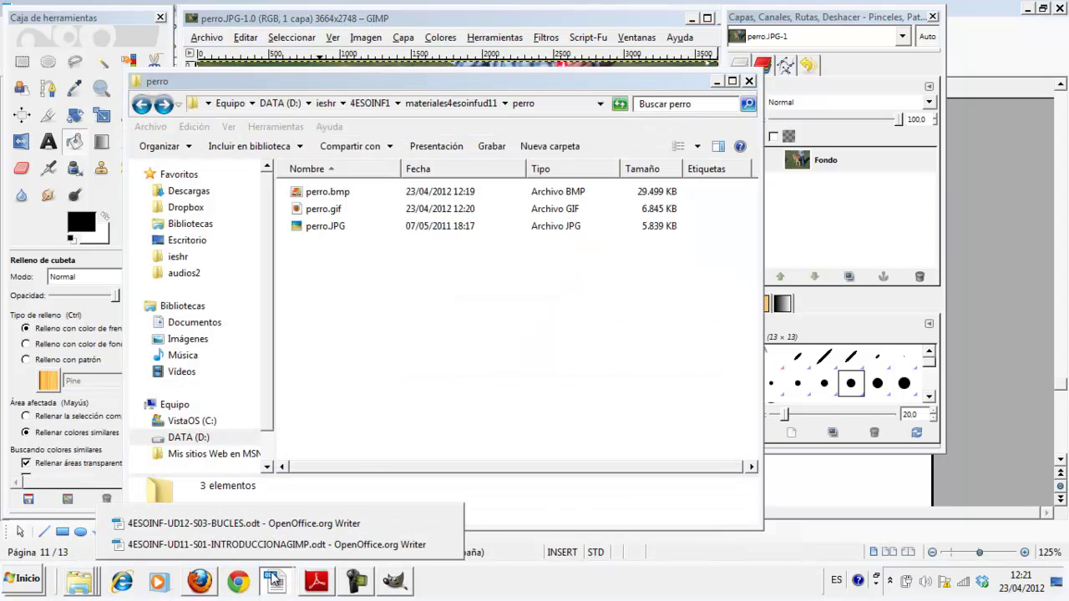
{"action": "left_click", "coordinate": [376, 545]}
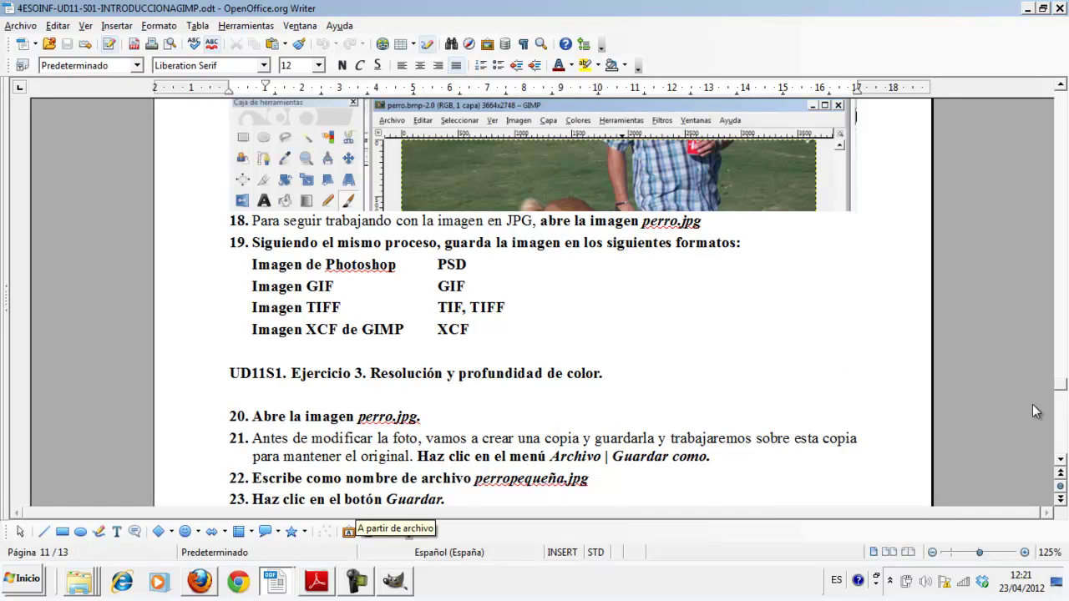
Step: Scroll the Writer tutorial to steps 25–29 on scaling to 640 px, then return to GIMP
{"action": "left_click", "coordinate": [1061, 460]}
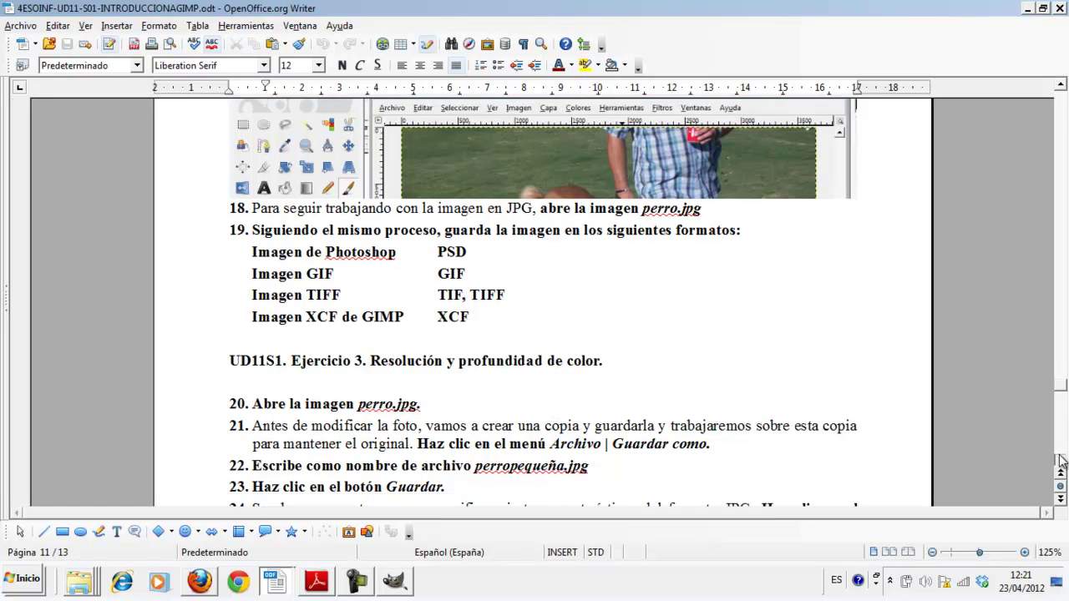
{"action": "scroll", "coordinate": [1061, 460], "scroll_direction": "down", "scroll_amount": 2}
{"action": "scroll", "coordinate": [1061, 460], "scroll_direction": "down", "scroll_amount": 1}
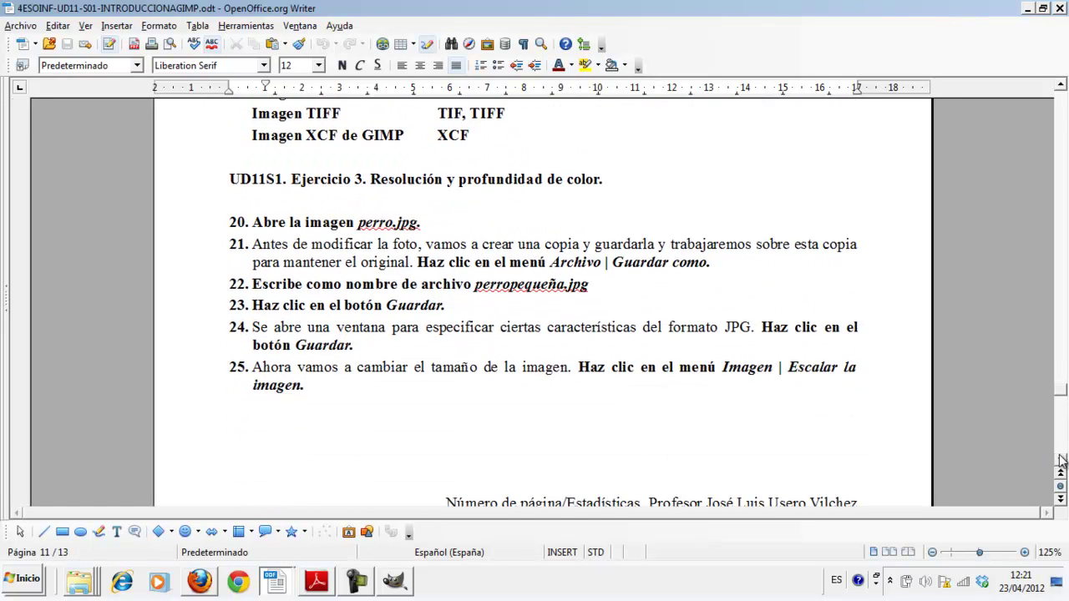
{"action": "scroll", "coordinate": [1061, 461], "scroll_direction": "down", "scroll_amount": 1}
{"action": "scroll", "coordinate": [1061, 460], "scroll_direction": "down", "scroll_amount": 2}
{"action": "scroll", "coordinate": [1061, 460], "scroll_direction": "down", "scroll_amount": 1}
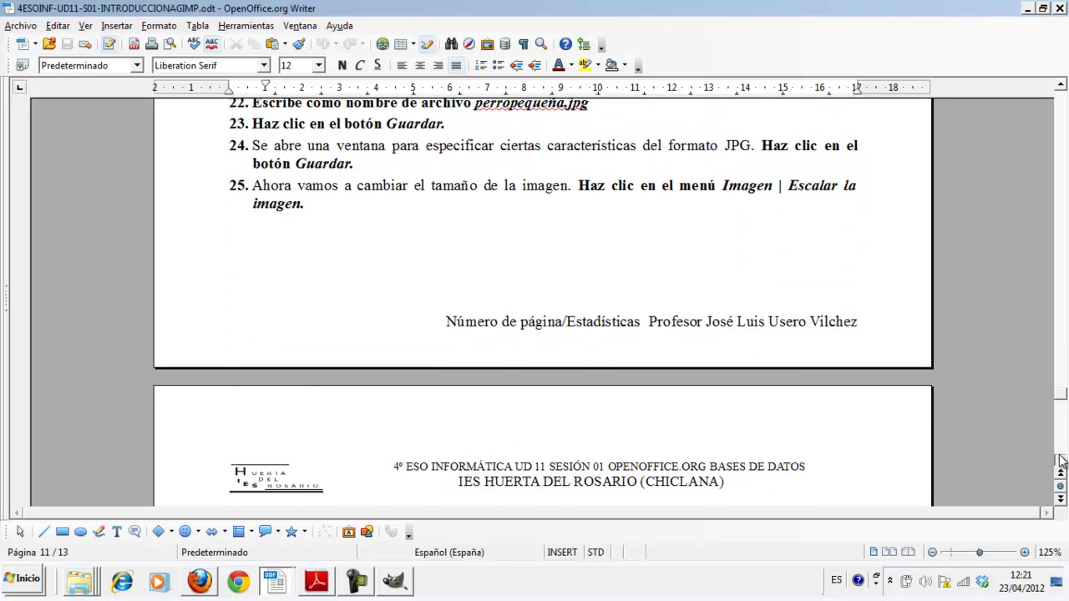
{"action": "scroll", "coordinate": [1061, 460], "scroll_direction": "down", "scroll_amount": 2}
{"action": "scroll", "coordinate": [1061, 460], "scroll_direction": "down", "scroll_amount": 2}
{"action": "scroll", "coordinate": [1061, 460], "scroll_direction": "down", "scroll_amount": 2}
{"action": "scroll", "coordinate": [1061, 461], "scroll_direction": "down", "scroll_amount": 2}
{"action": "scroll", "coordinate": [1060, 460], "scroll_direction": "down", "scroll_amount": 2}
{"action": "scroll", "coordinate": [1061, 460], "scroll_direction": "down", "scroll_amount": 3}
{"action": "scroll", "coordinate": [1061, 460], "scroll_direction": "down", "scroll_amount": 2}
{"action": "scroll", "coordinate": [1059, 462], "scroll_direction": "down", "scroll_amount": 1}
{"action": "scroll", "coordinate": [1052, 465], "scroll_direction": "down", "scroll_amount": 1}
{"action": "left_click", "coordinate": [394, 583]}
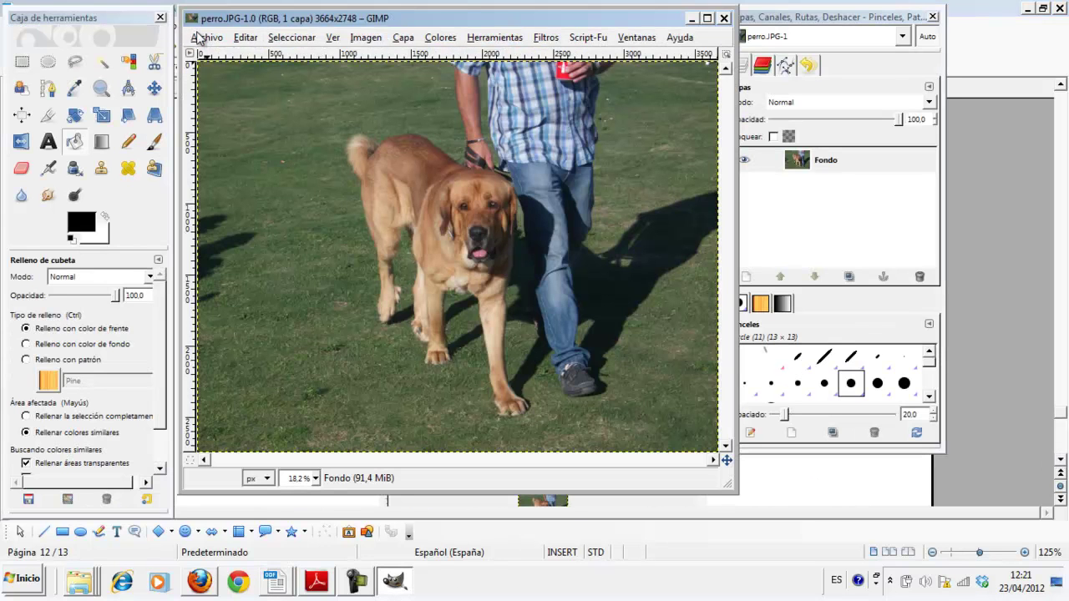
Step: Start saving a copy of the photo with the JPEG file type as perro.jpg
{"action": "left_click", "coordinate": [200, 37]}
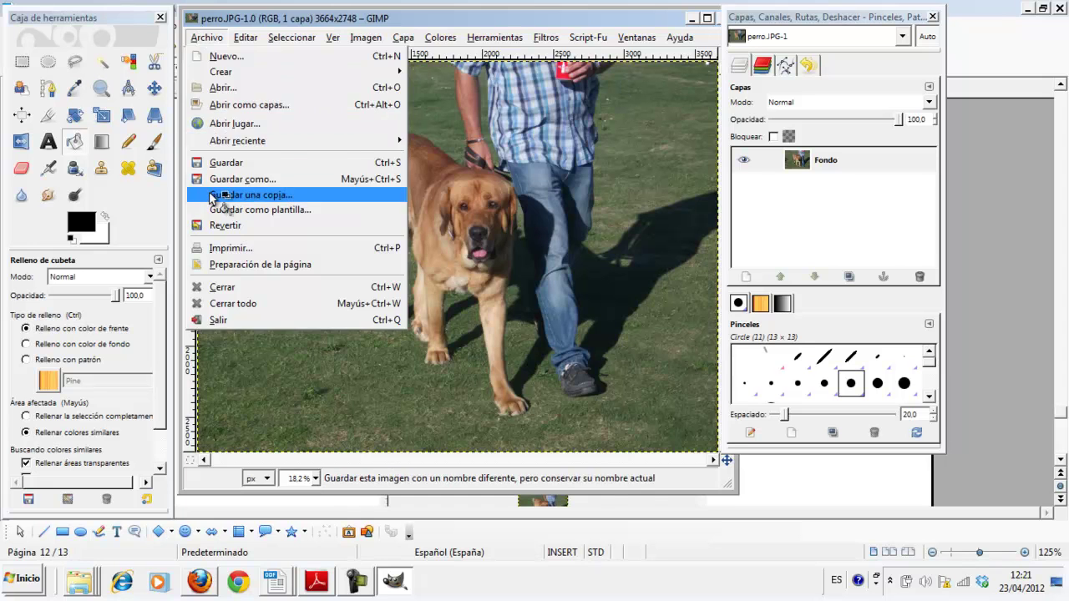
{"action": "left_click", "coordinate": [213, 198]}
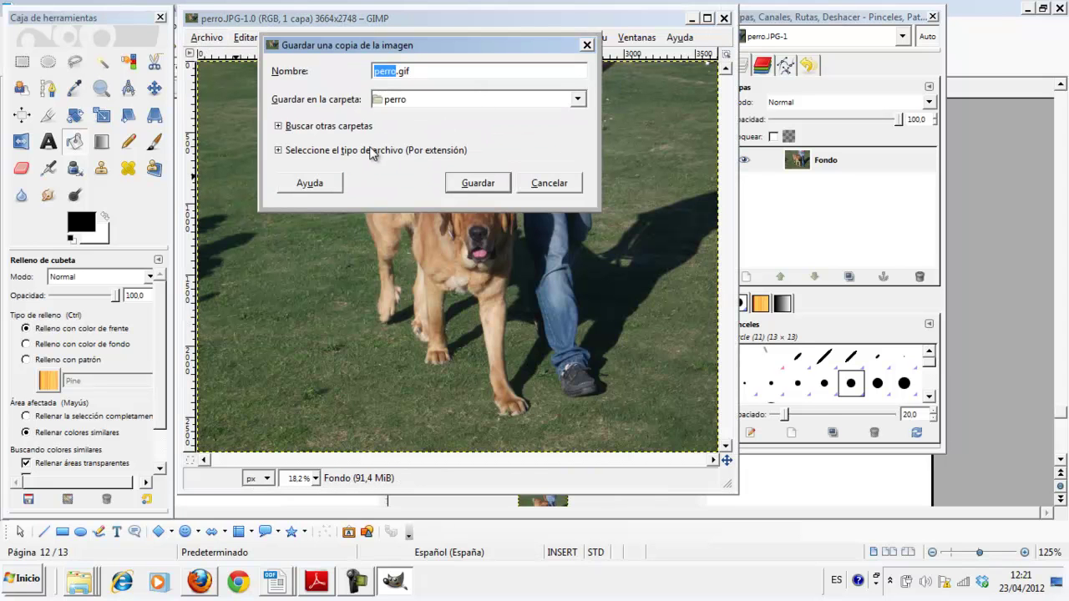
{"action": "left_click", "coordinate": [373, 149]}
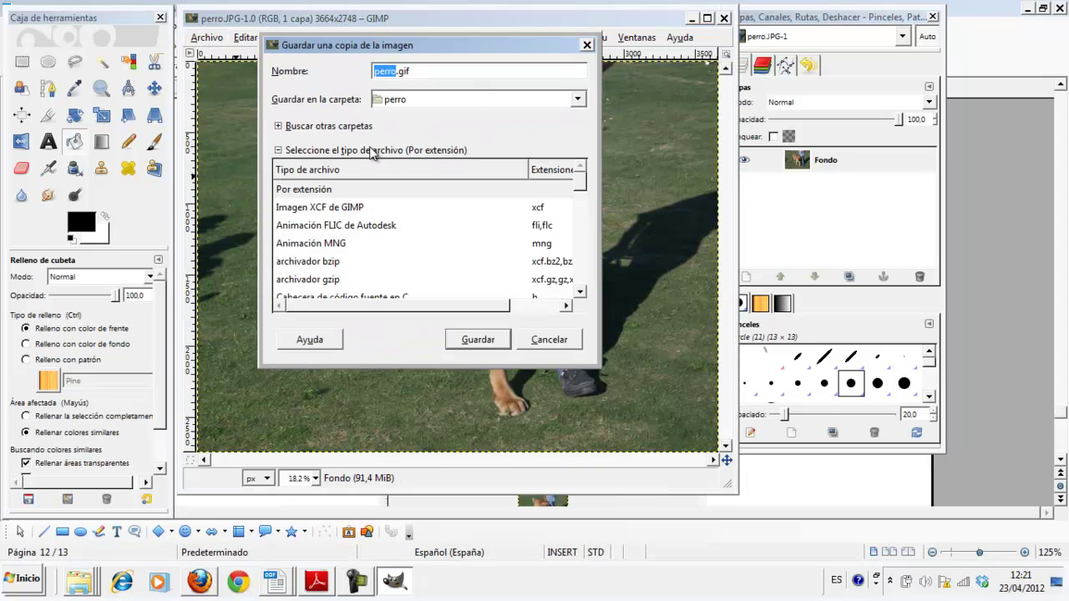
{"action": "left_click", "coordinate": [580, 293]}
{"action": "left_click", "coordinate": [580, 292]}
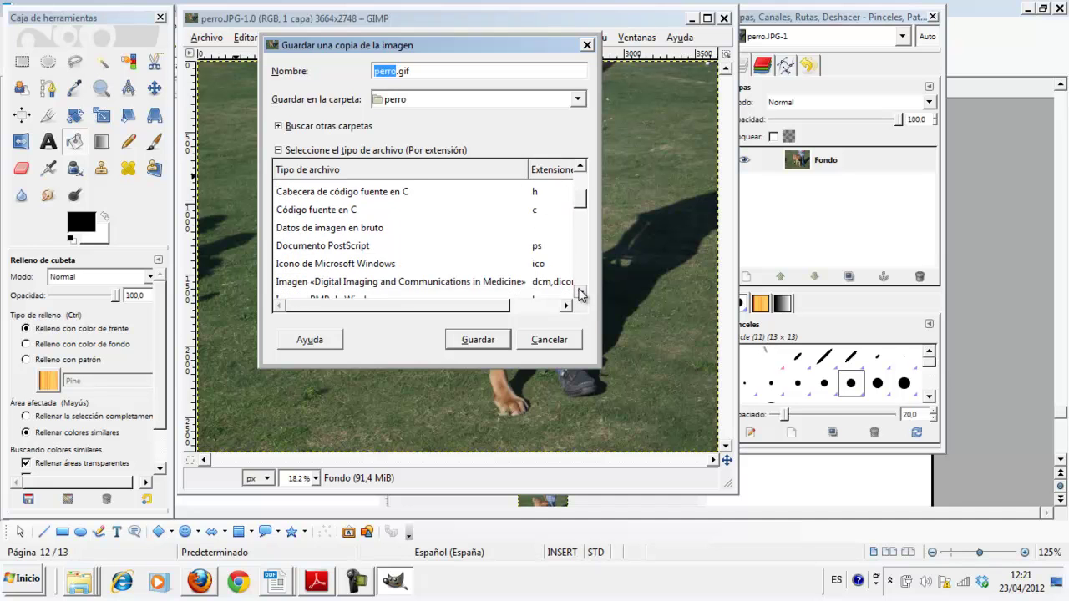
{"action": "left_click", "coordinate": [580, 292]}
{"action": "left_click", "coordinate": [580, 292]}
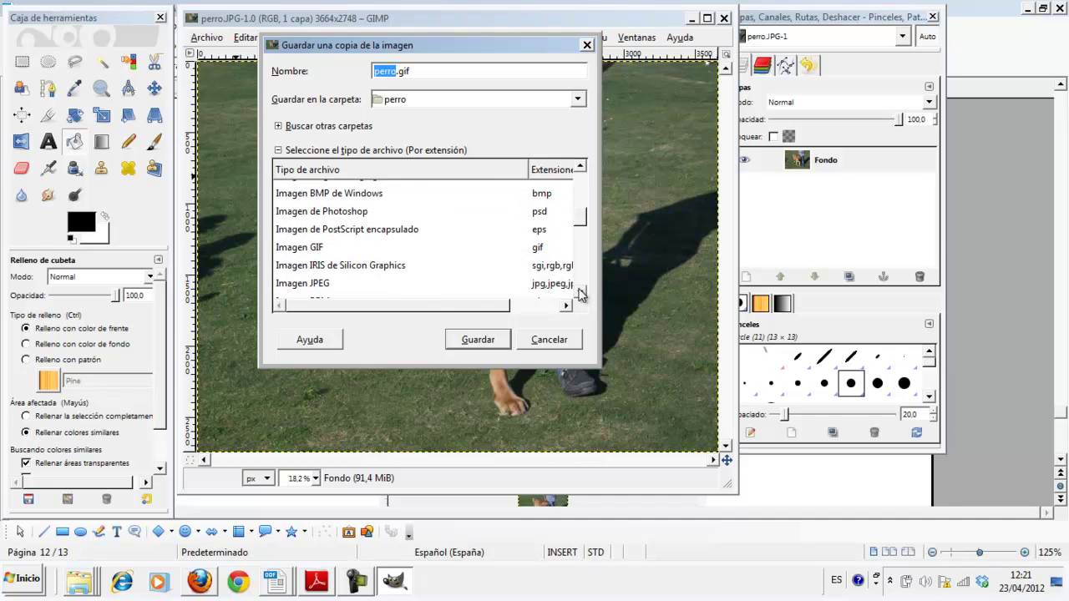
{"action": "left_click", "coordinate": [580, 292]}
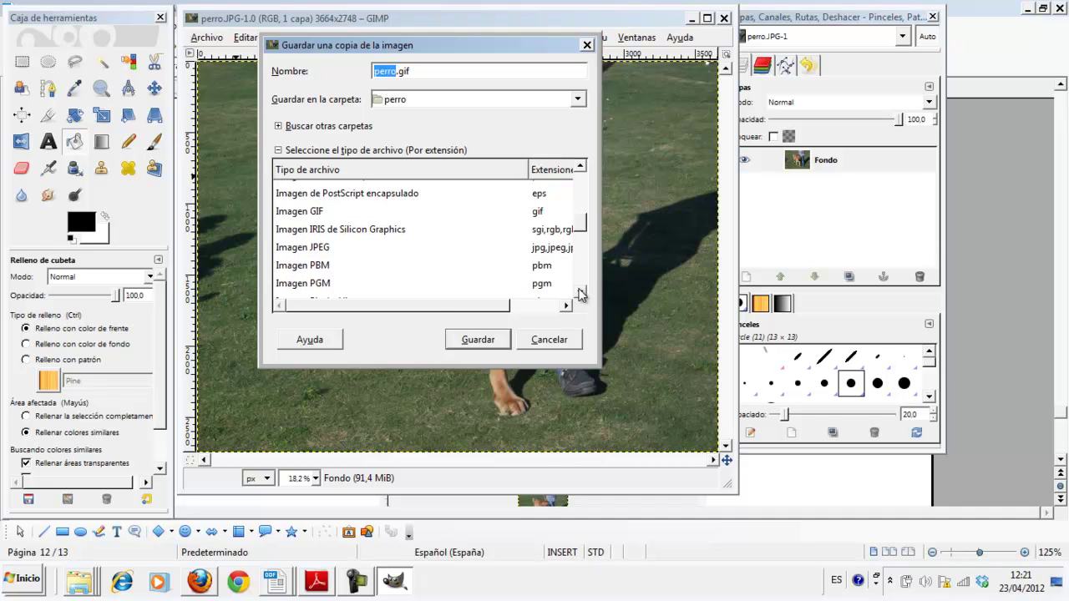
{"action": "left_click", "coordinate": [361, 254]}
{"action": "left_click", "coordinate": [472, 339]}
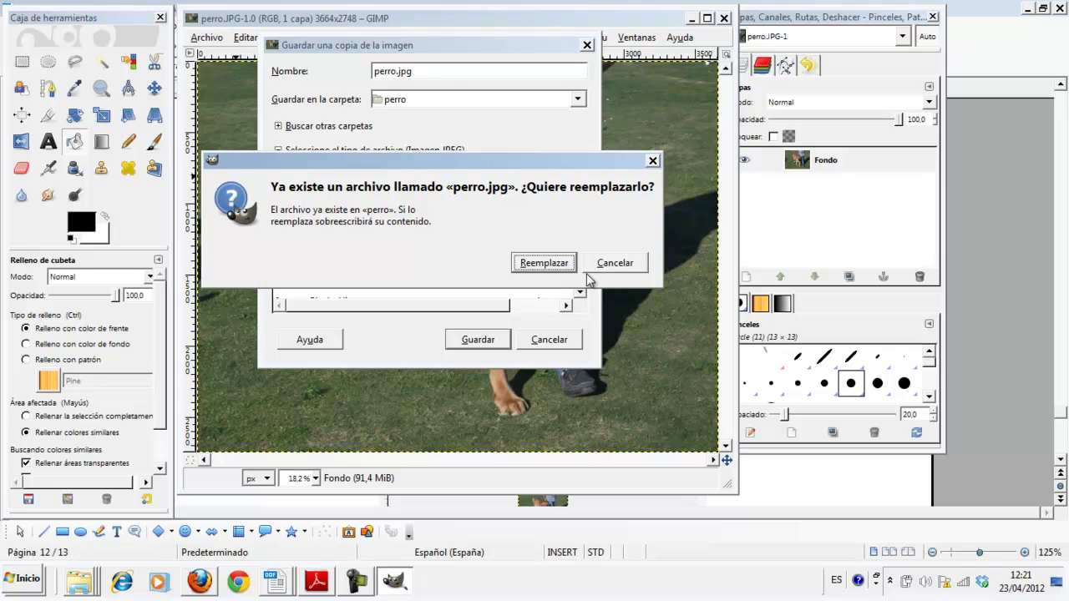
Step: Decline overwriting perro.jpg and save the copy as perropequeño.jpg at quality 97
{"action": "left_click", "coordinate": [613, 264]}
{"action": "left_click", "coordinate": [394, 71]}
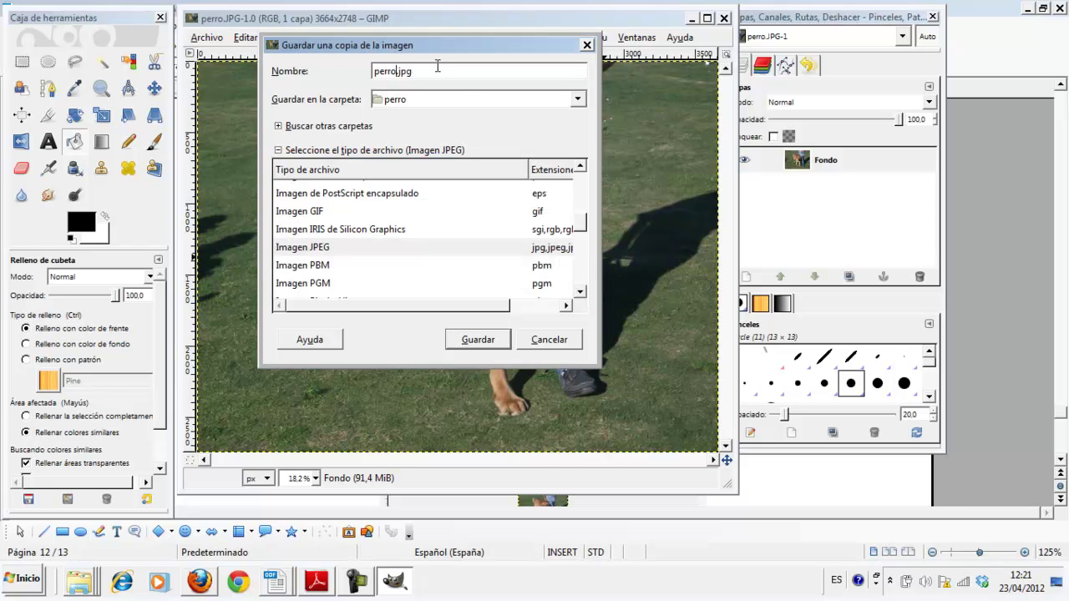
{"action": "type", "text": "pequeño"}
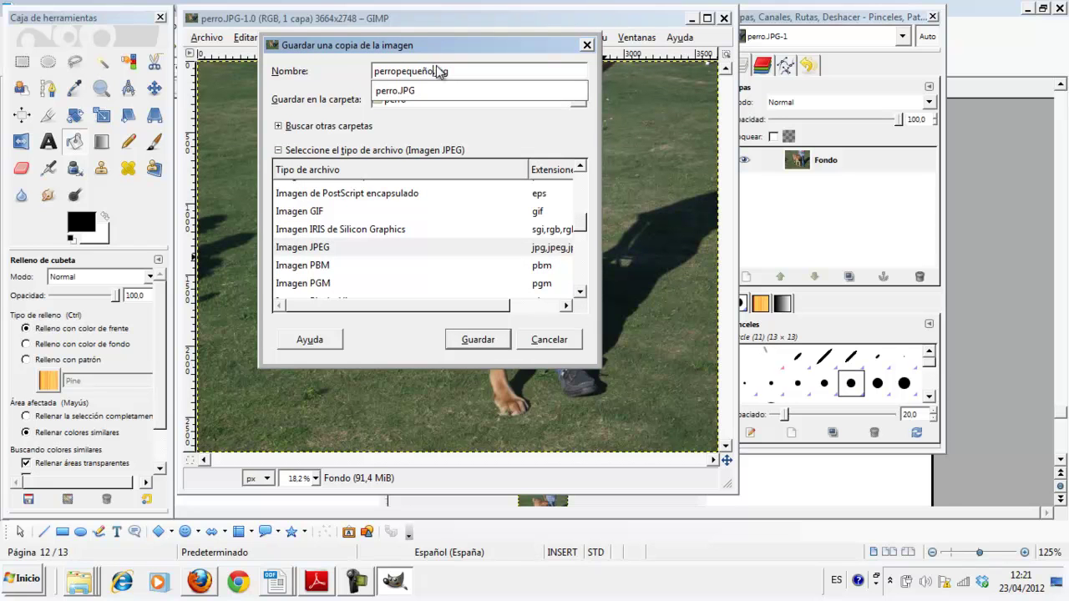
{"action": "key", "text": "Return"}
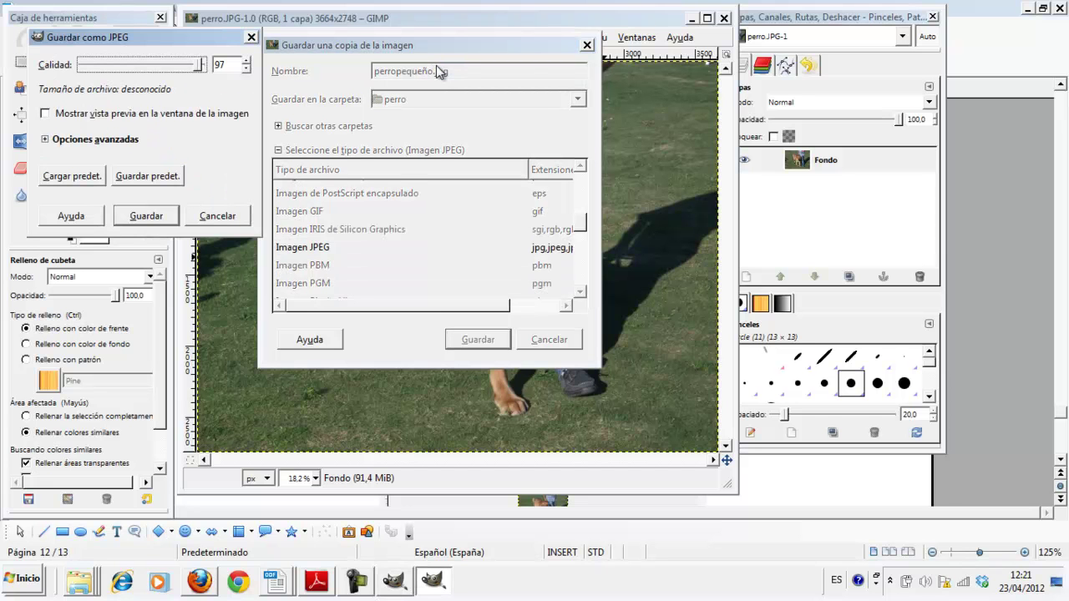
{"action": "left_click", "coordinate": [145, 219]}
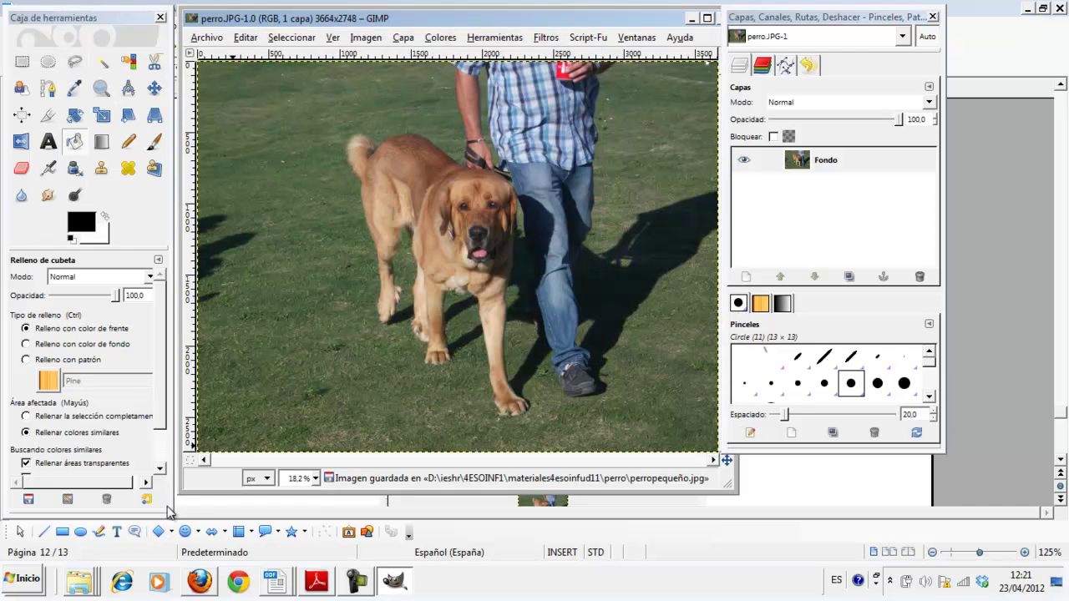
Step: Scale the image to width 1024 with linked proportions, giving height 768
{"action": "left_click", "coordinate": [361, 40]}
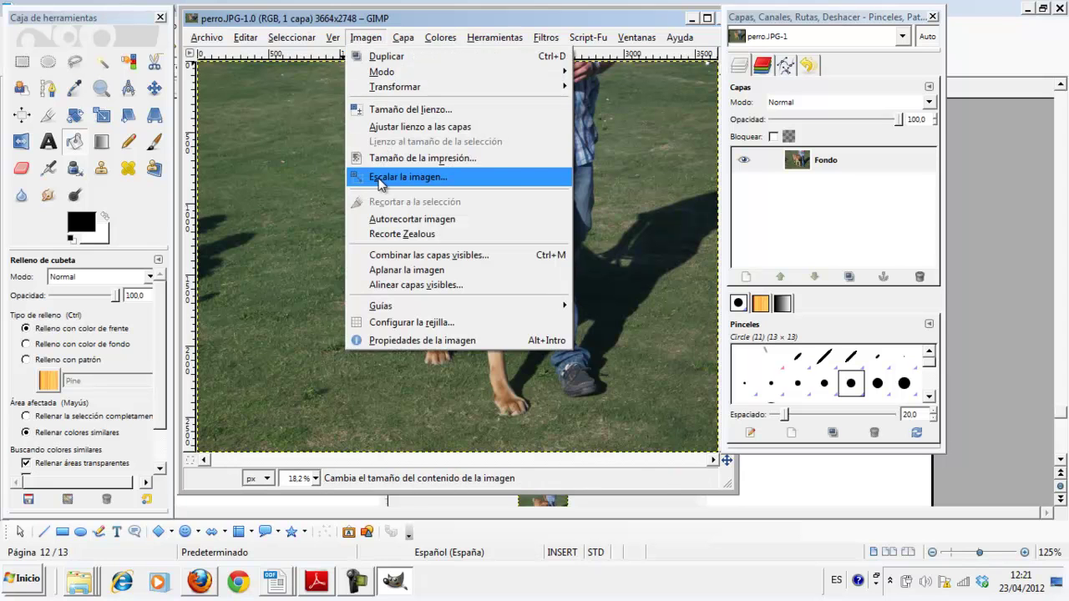
{"action": "left_click", "coordinate": [381, 178]}
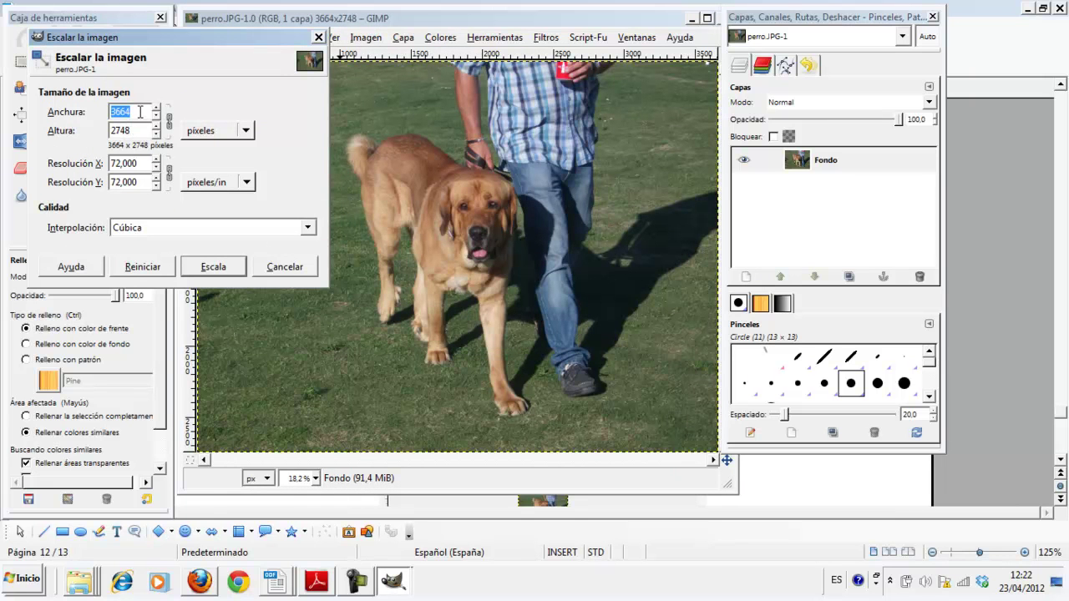
{"action": "type", "text": "1"}
{"action": "left_click", "coordinate": [170, 124]}
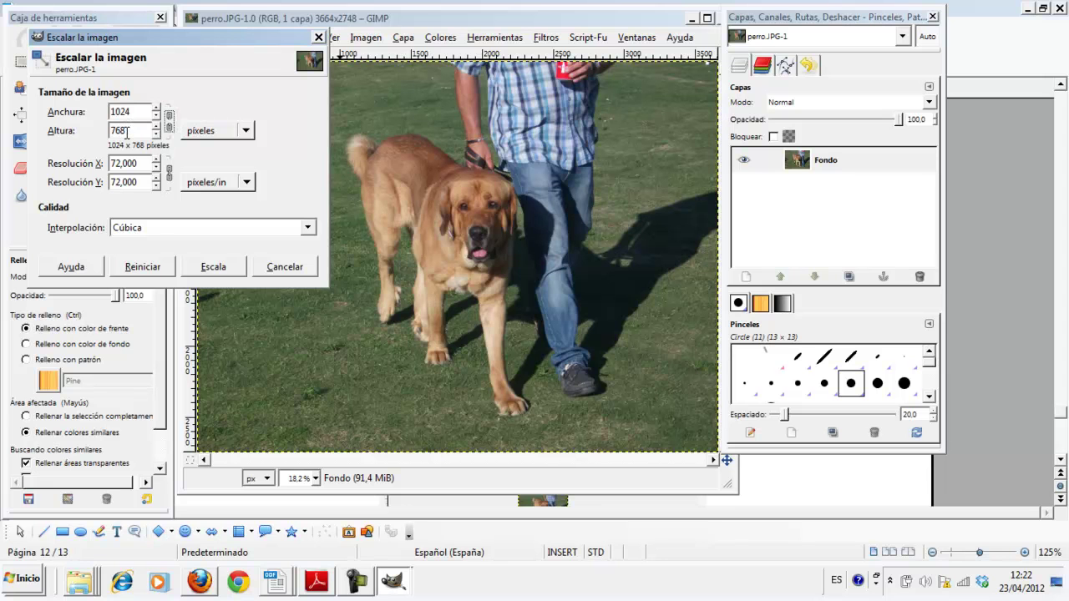
{"action": "left_click", "coordinate": [210, 267]}
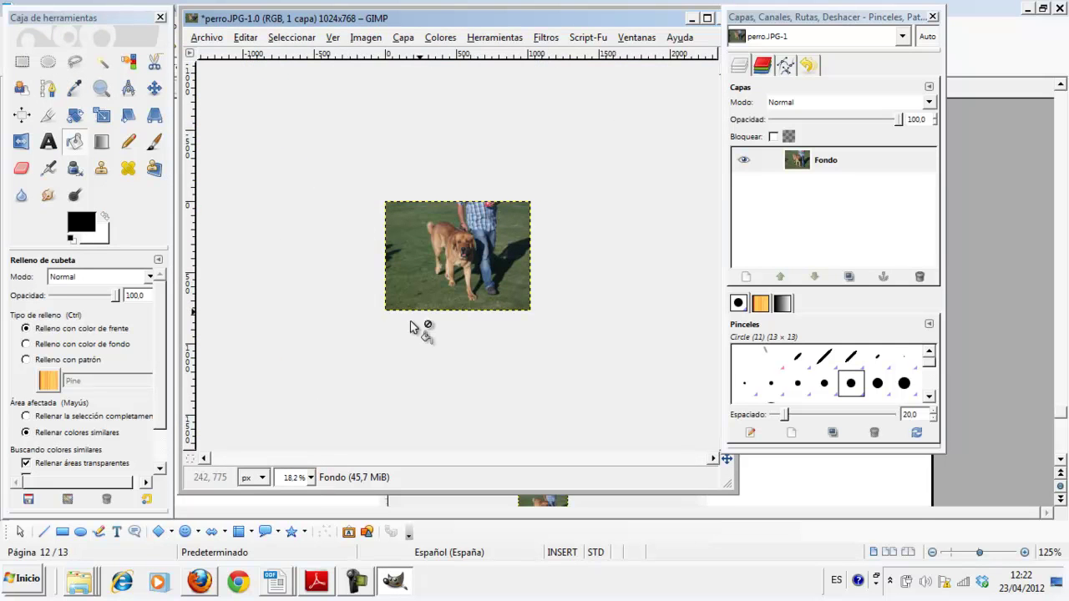
Step: Change the zoom to 50 %, then 100 %, then back to 50 %
{"action": "left_click", "coordinate": [311, 479]}
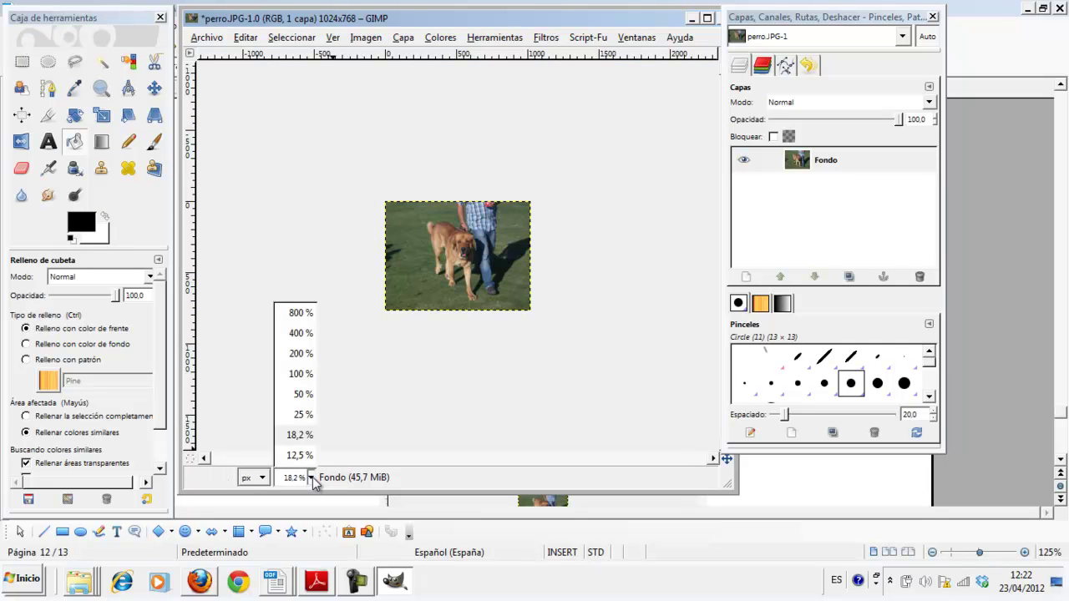
{"action": "left_click", "coordinate": [308, 394]}
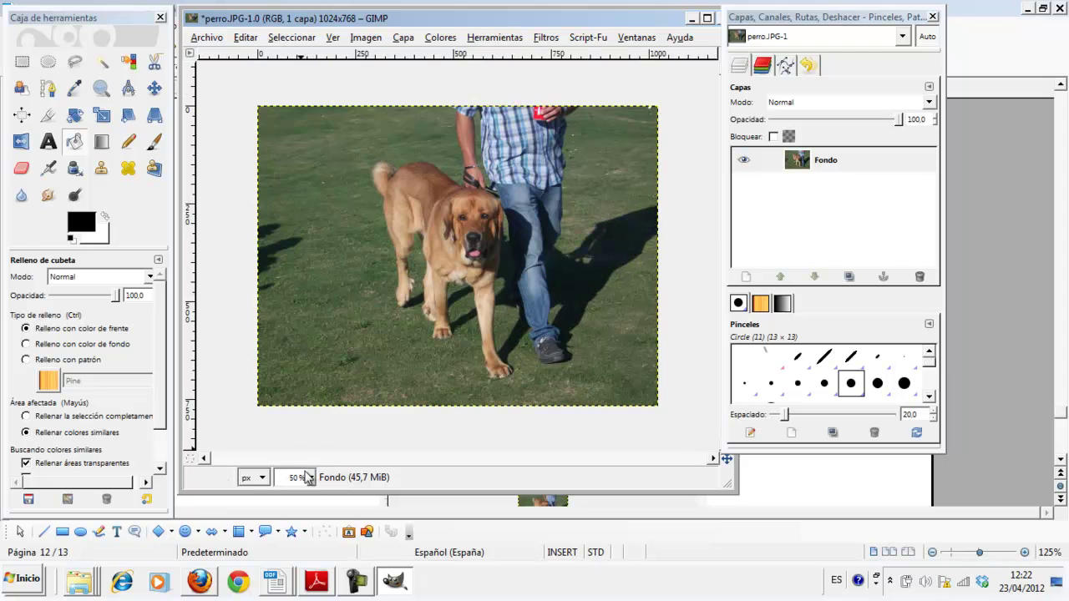
{"action": "left_click", "coordinate": [310, 479]}
{"action": "left_click", "coordinate": [297, 375]}
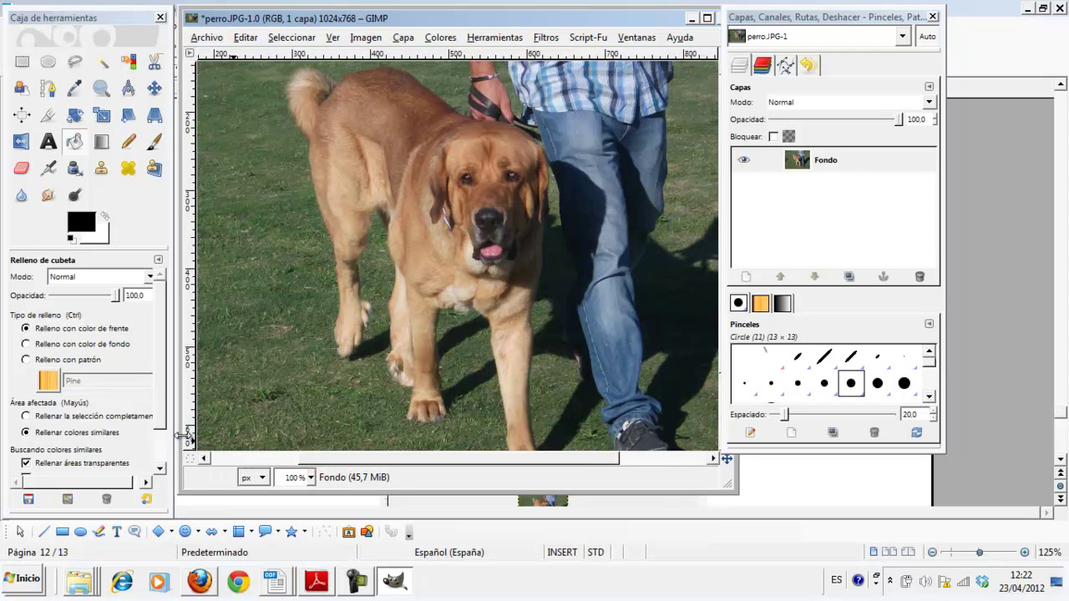
{"action": "left_click", "coordinate": [310, 479]}
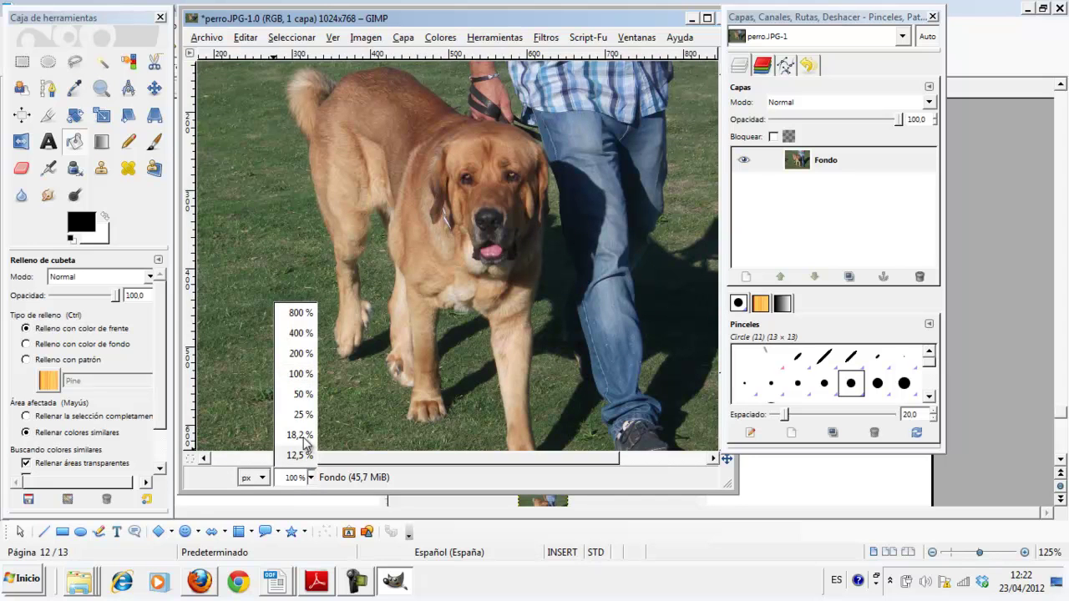
{"action": "left_click", "coordinate": [301, 398]}
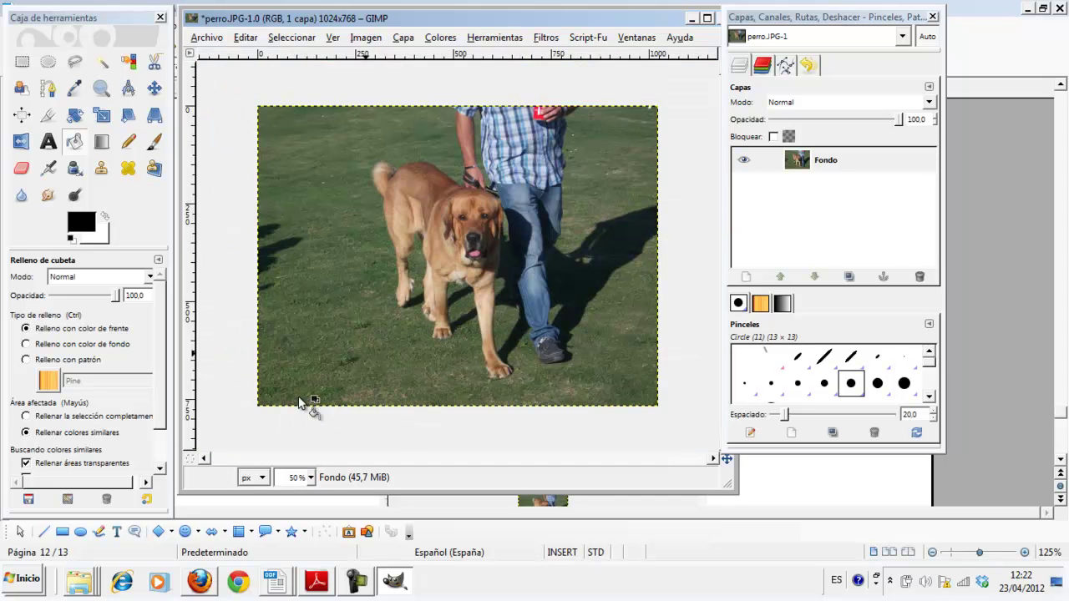
{"action": "right_click", "coordinate": [84, 582]}
Step: Open the perro folder to compare perropequeño.jpg (5.110 KB) with the others, then return to Writer
{"action": "left_click", "coordinate": [83, 524]}
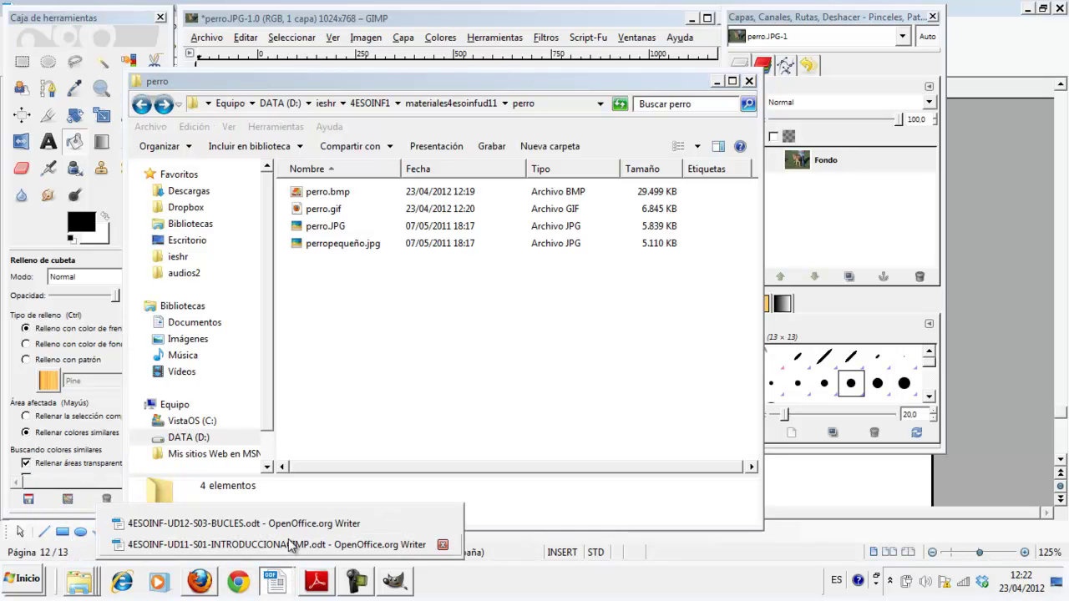
{"action": "left_click", "coordinate": [291, 544]}
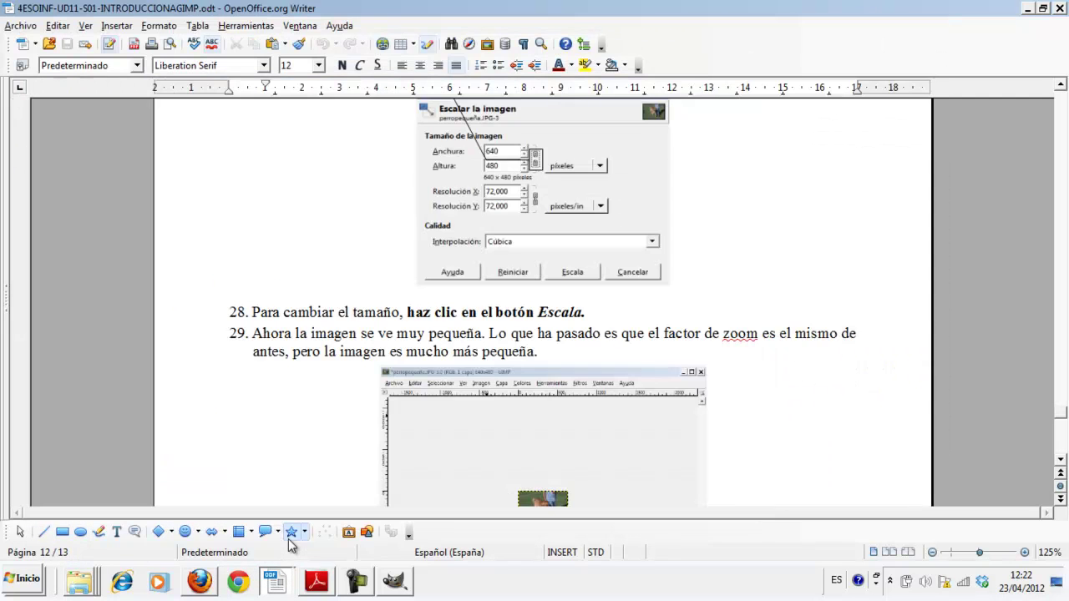
Step: Scroll the Writer guide down through steps 34–43, then return to the dog photo in GIMP
{"action": "left_click", "coordinate": [1059, 462]}
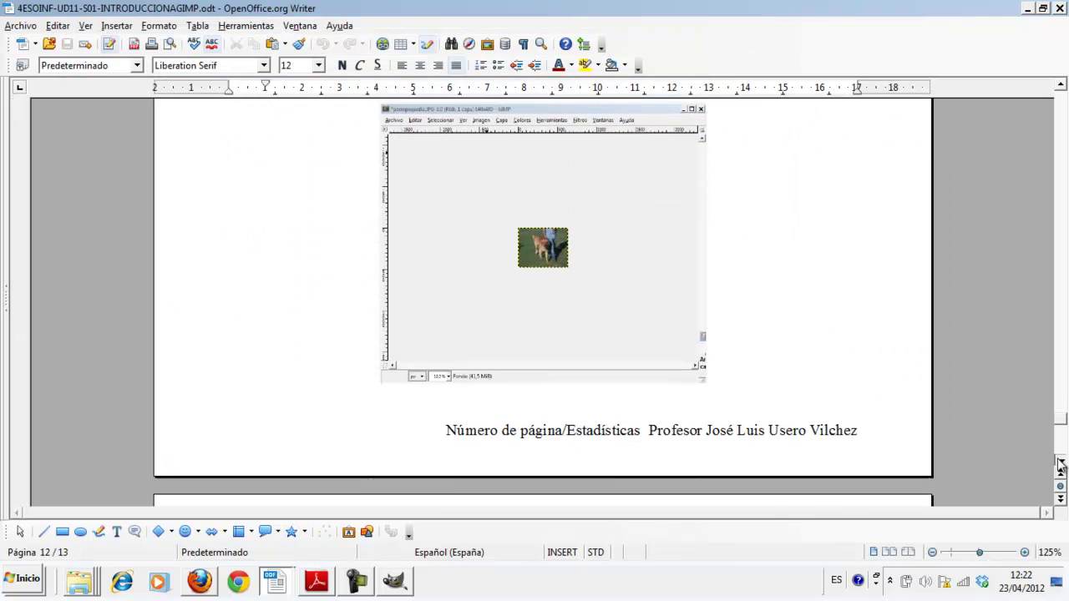
{"action": "scroll", "coordinate": [1059, 462], "scroll_direction": "down", "scroll_amount": 2}
{"action": "scroll", "coordinate": [1060, 462], "scroll_direction": "down", "scroll_amount": 2}
{"action": "scroll", "coordinate": [1059, 462], "scroll_direction": "down", "scroll_amount": 2}
{"action": "scroll", "coordinate": [1059, 462], "scroll_direction": "down", "scroll_amount": 2}
{"action": "scroll", "coordinate": [1061, 465], "scroll_direction": "down", "scroll_amount": 2}
{"action": "scroll", "coordinate": [1060, 465], "scroll_direction": "down", "scroll_amount": 2}
{"action": "scroll", "coordinate": [1061, 465], "scroll_direction": "down", "scroll_amount": 2}
{"action": "scroll", "coordinate": [1061, 465], "scroll_direction": "down", "scroll_amount": 2}
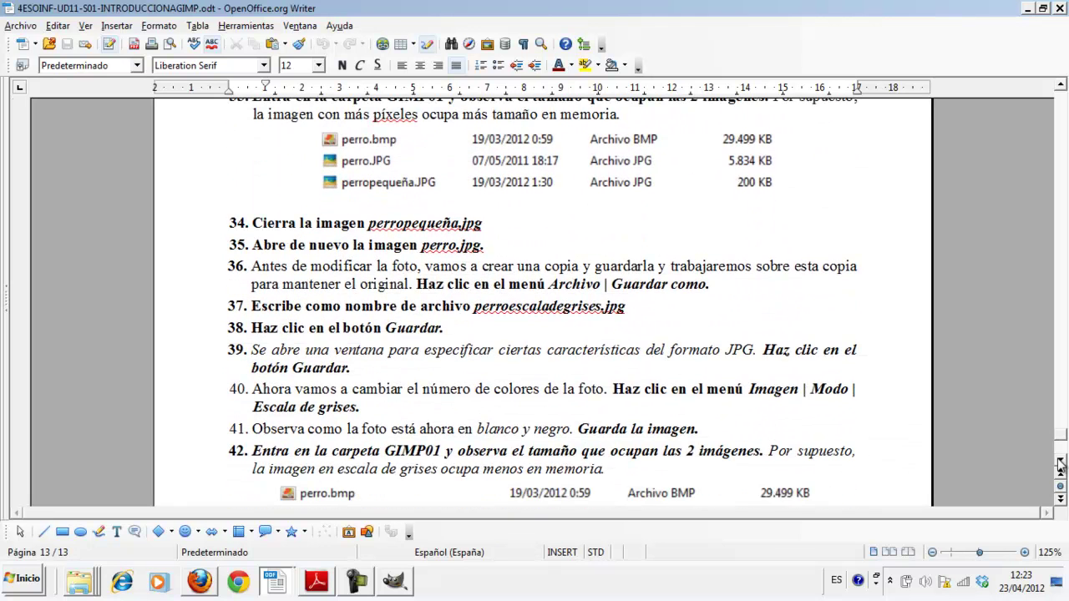
{"action": "scroll", "coordinate": [1061, 465], "scroll_direction": "down", "scroll_amount": 1}
{"action": "scroll", "coordinate": [1061, 465], "scroll_direction": "down", "scroll_amount": 1}
{"action": "scroll", "coordinate": [1061, 466], "scroll_direction": "down", "scroll_amount": 1}
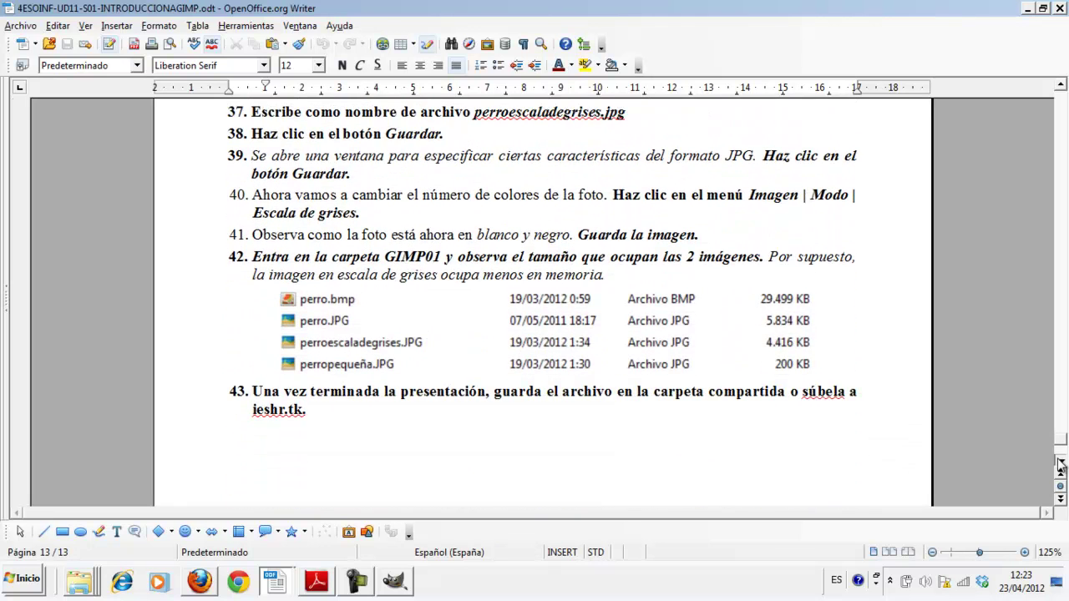
{"action": "scroll", "coordinate": [1061, 465], "scroll_direction": "down", "scroll_amount": 1}
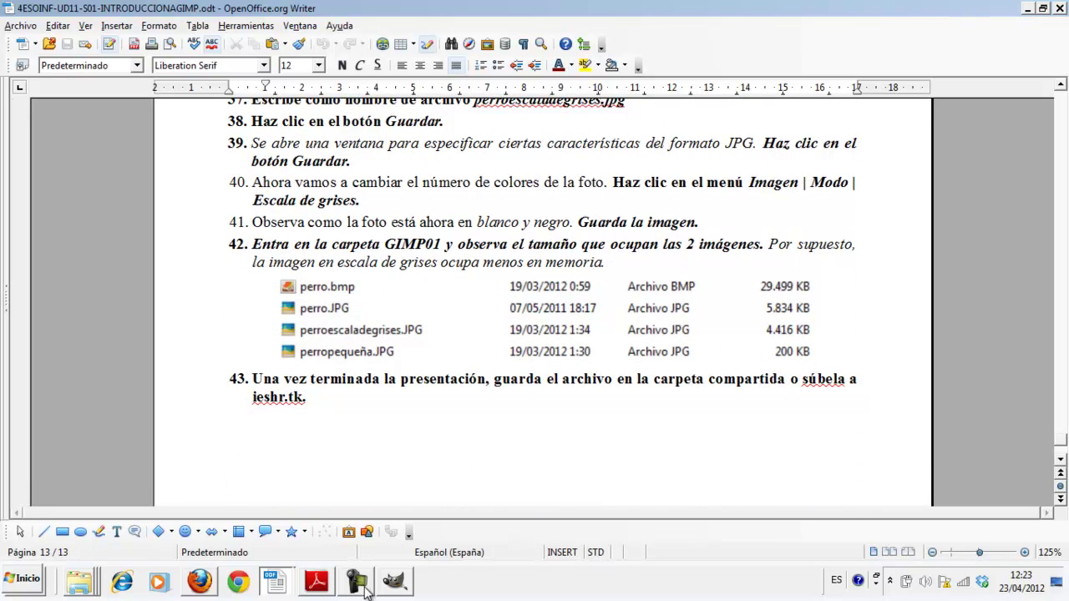
{"action": "left_click", "coordinate": [395, 583]}
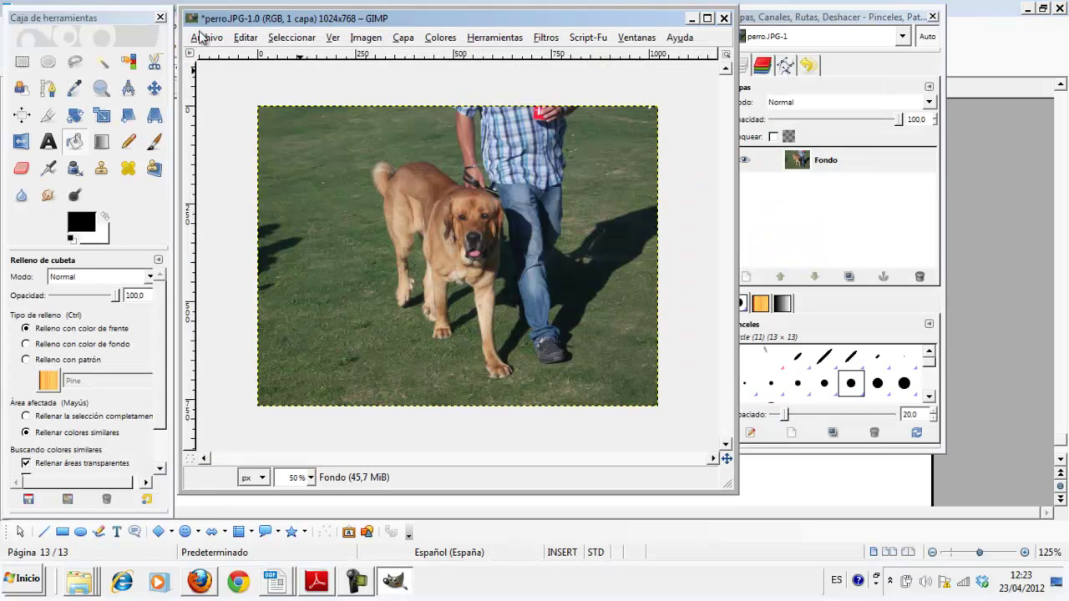
Step: Save a JPEG copy named perropequeñogris.jpg in the perro folder at quality 100
{"action": "left_click", "coordinate": [200, 39]}
{"action": "left_click", "coordinate": [194, 197]}
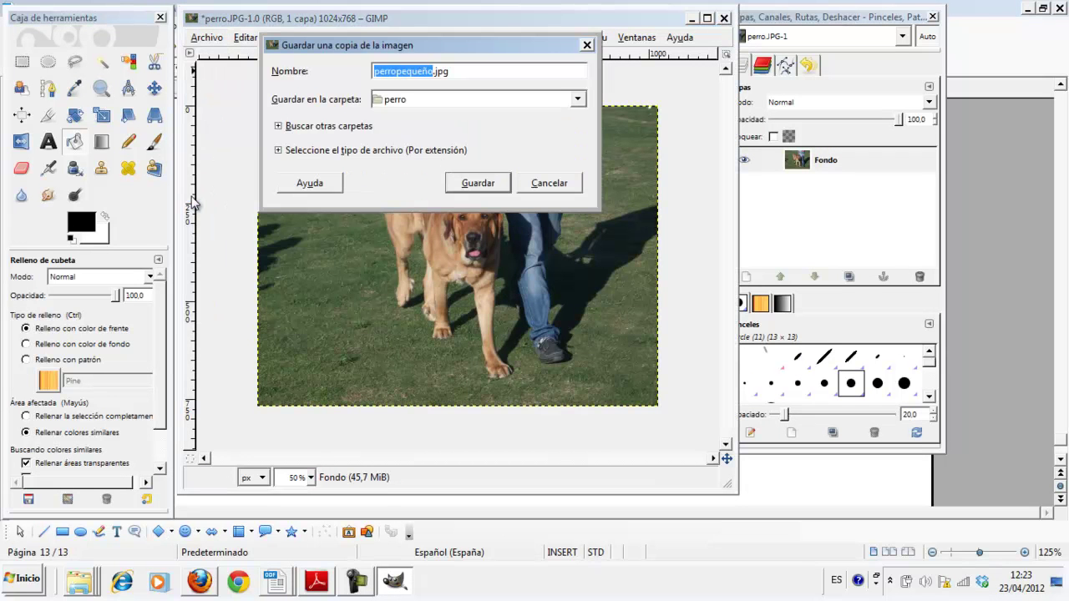
{"action": "left_click", "coordinate": [432, 72]}
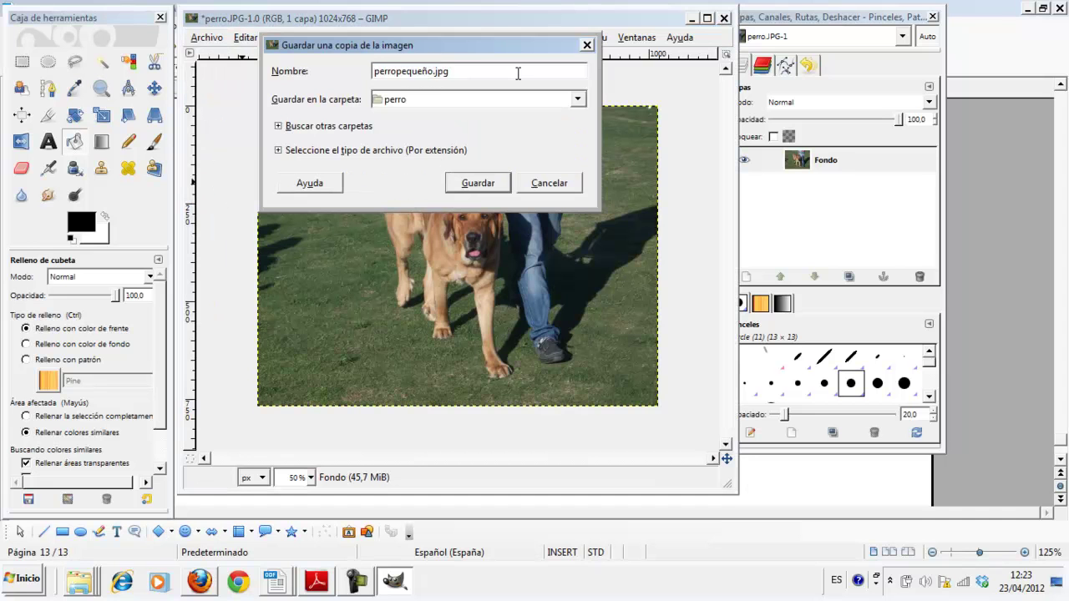
{"action": "type", "text": "gris"}
{"action": "key", "text": "Return"}
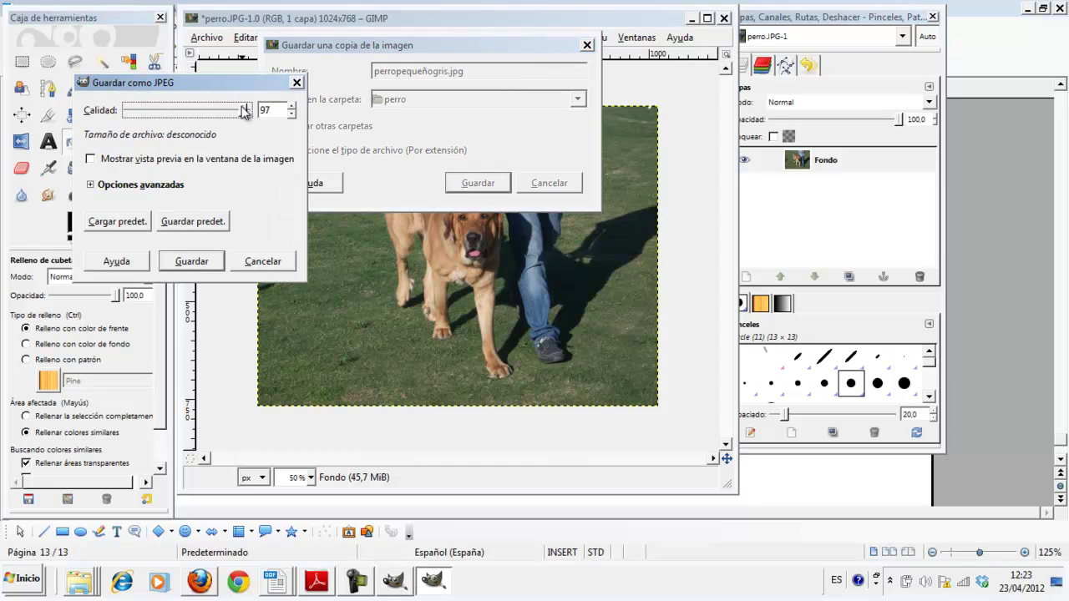
{"action": "left_click_drag", "start_coordinate": [245, 114], "coordinate": [265, 110]}
{"action": "mouse_move", "coordinate": [248, 110]}
{"action": "left_mouse_down"}
{"action": "mouse_move", "coordinate": [178, 114]}
{"action": "mouse_move", "coordinate": [188, 109]}
{"action": "left_mouse_up"}
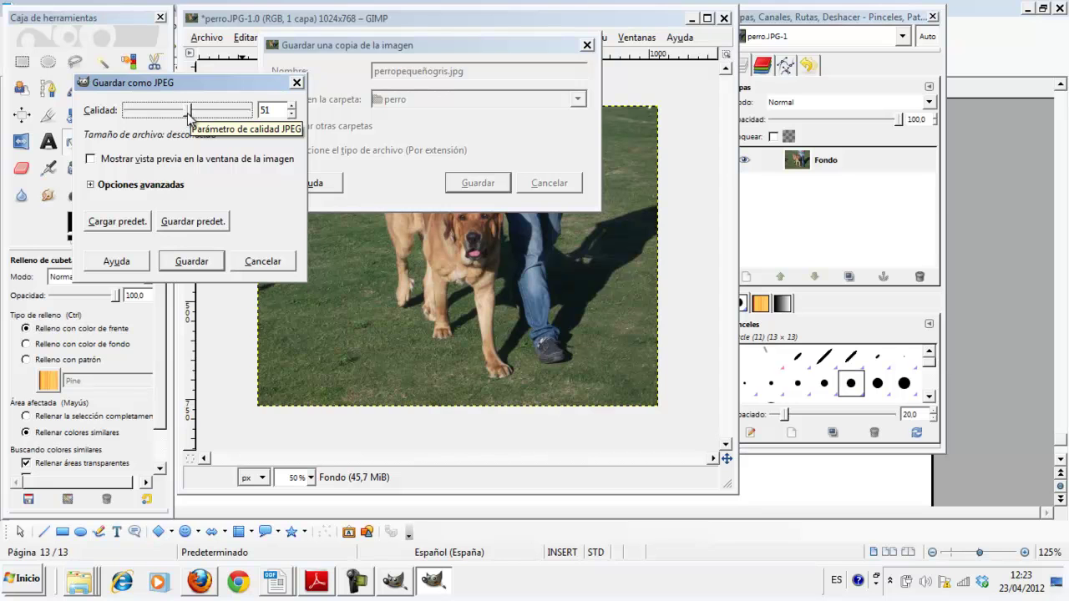
{"action": "left_click_drag", "start_coordinate": [188, 115], "coordinate": [255, 112]}
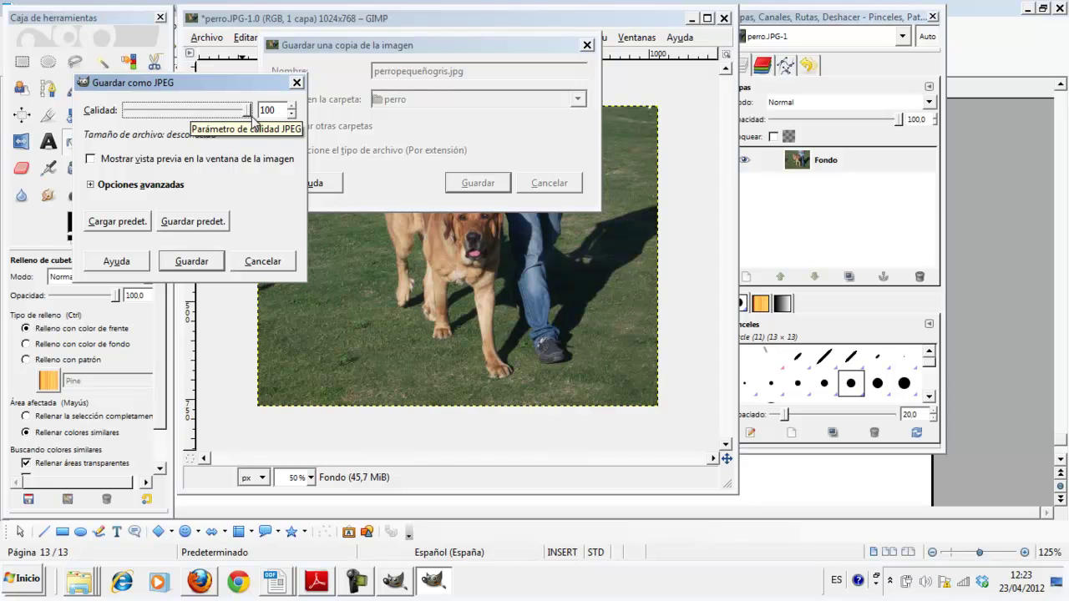
{"action": "left_click", "coordinate": [191, 261]}
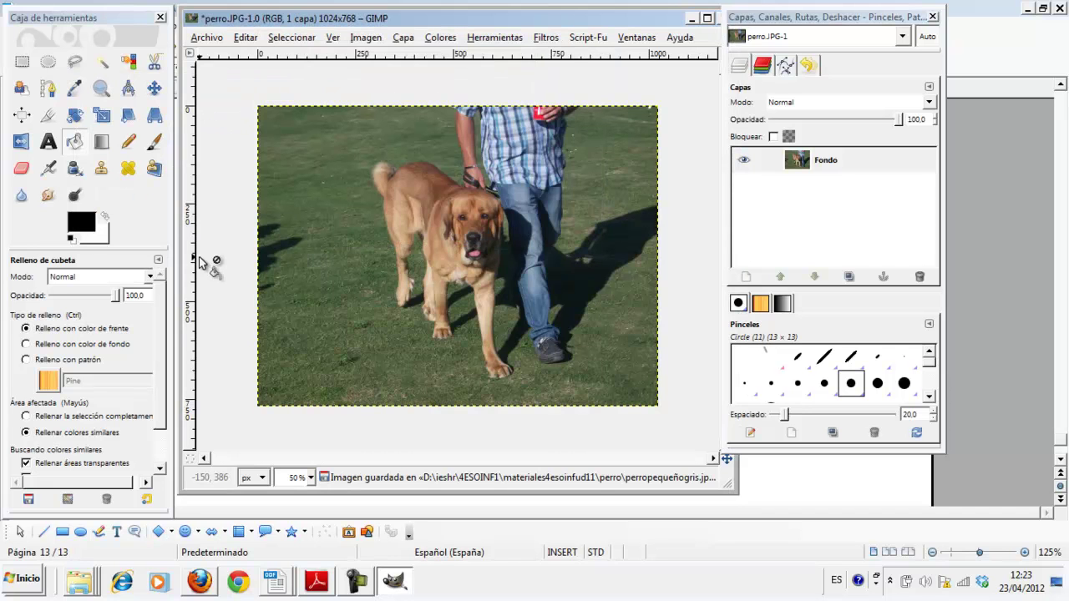
Step: Set the image mode to Escala de grises and save the photo back to perro.JPG
{"action": "left_click", "coordinate": [360, 40]}
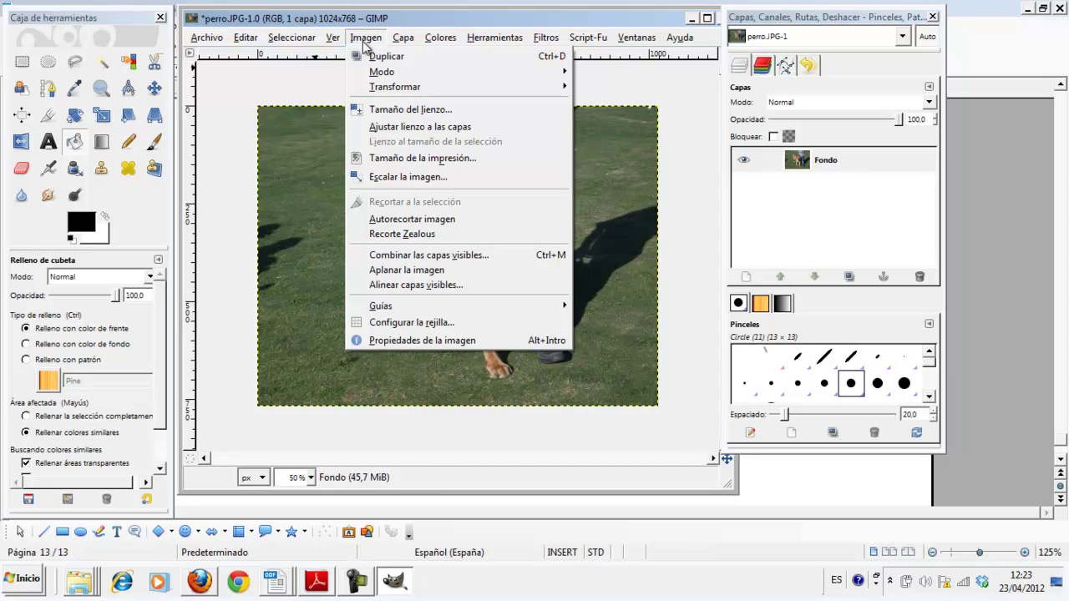
{"action": "mouse_move", "coordinate": [381, 72]}
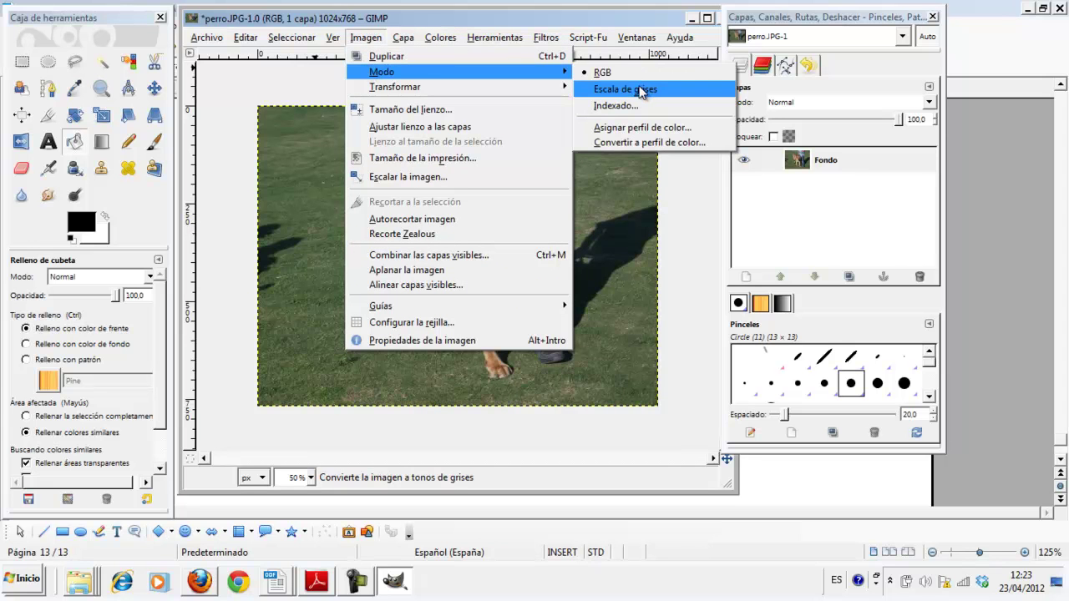
{"action": "left_click", "coordinate": [641, 90]}
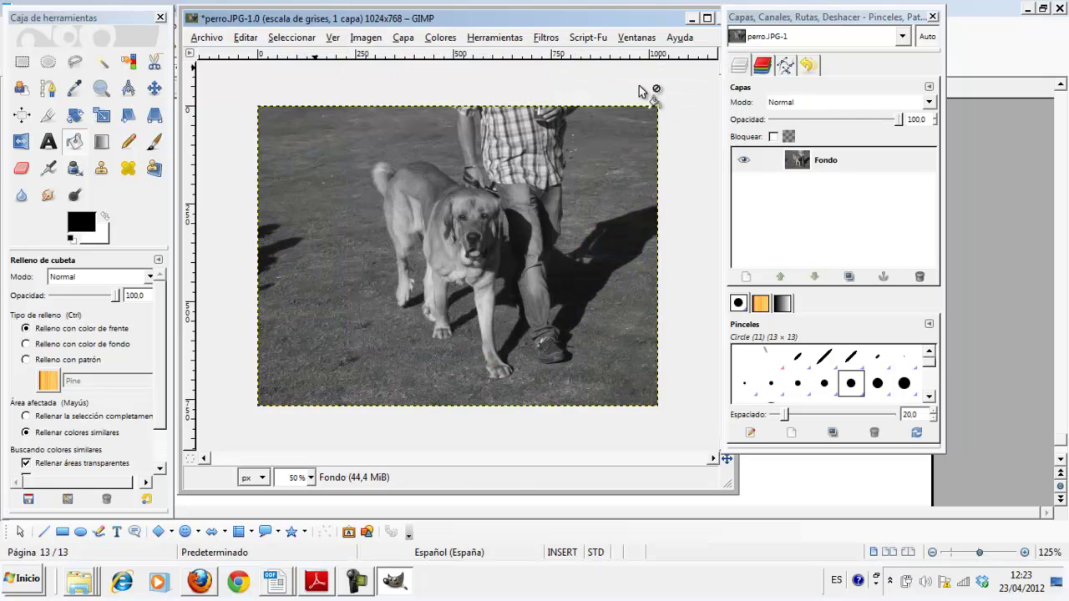
{"action": "left_click", "coordinate": [206, 38]}
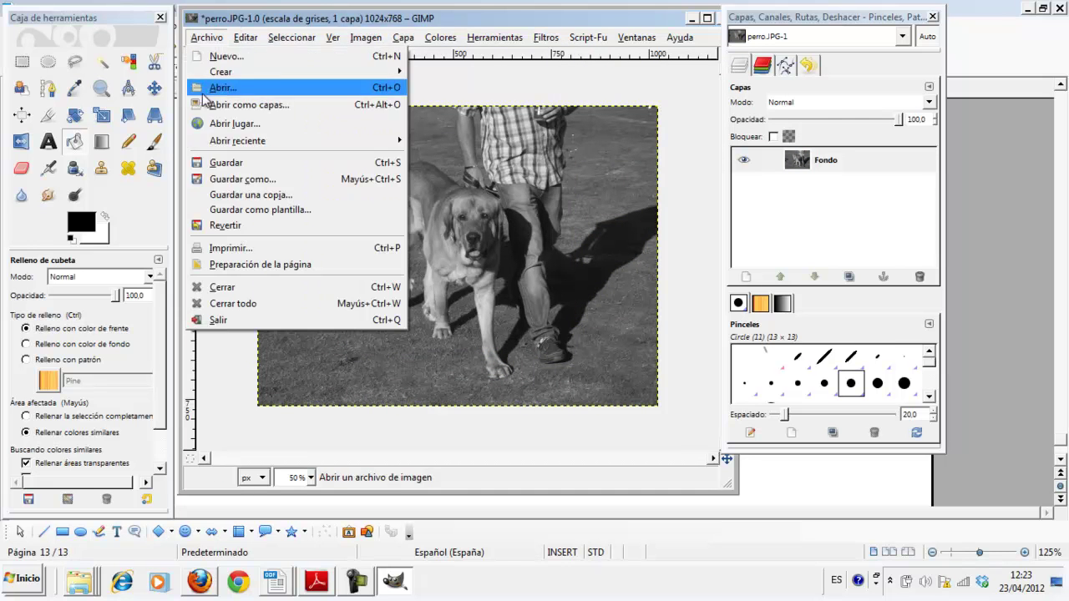
{"action": "left_click", "coordinate": [198, 168]}
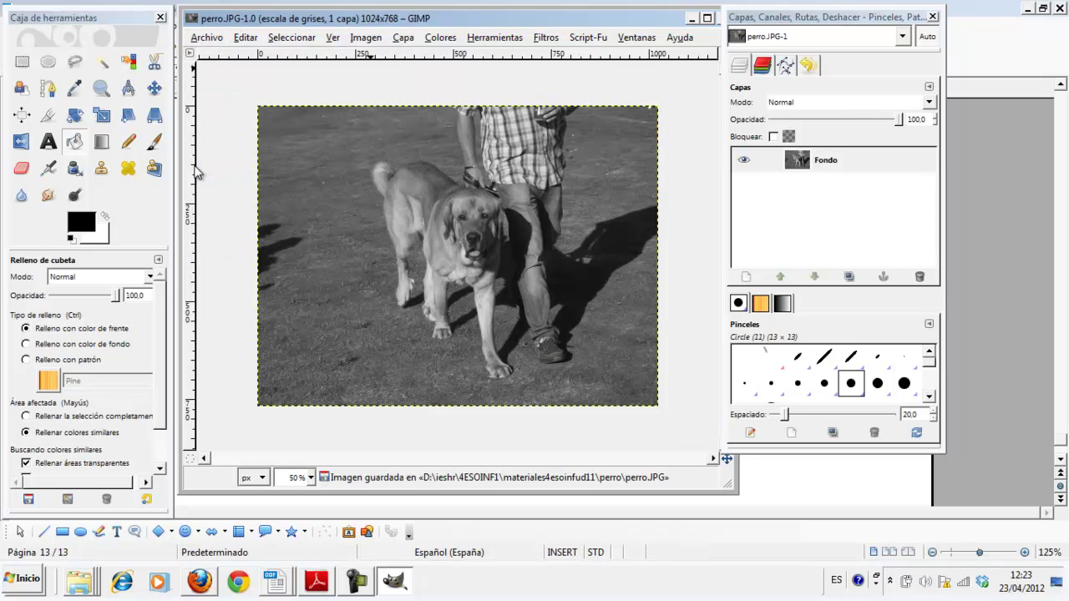
Step: Open the perro folder in Explorer and preview perropequeñogris.jpg in the photo viewer
{"action": "right_click", "coordinate": [100, 577]}
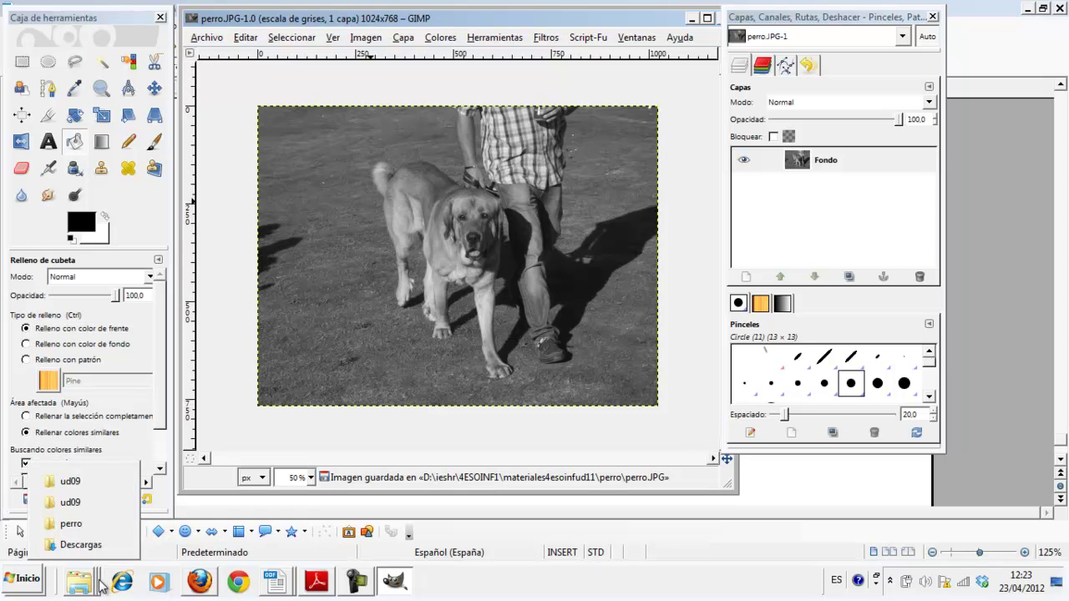
{"action": "left_click", "coordinate": [117, 524]}
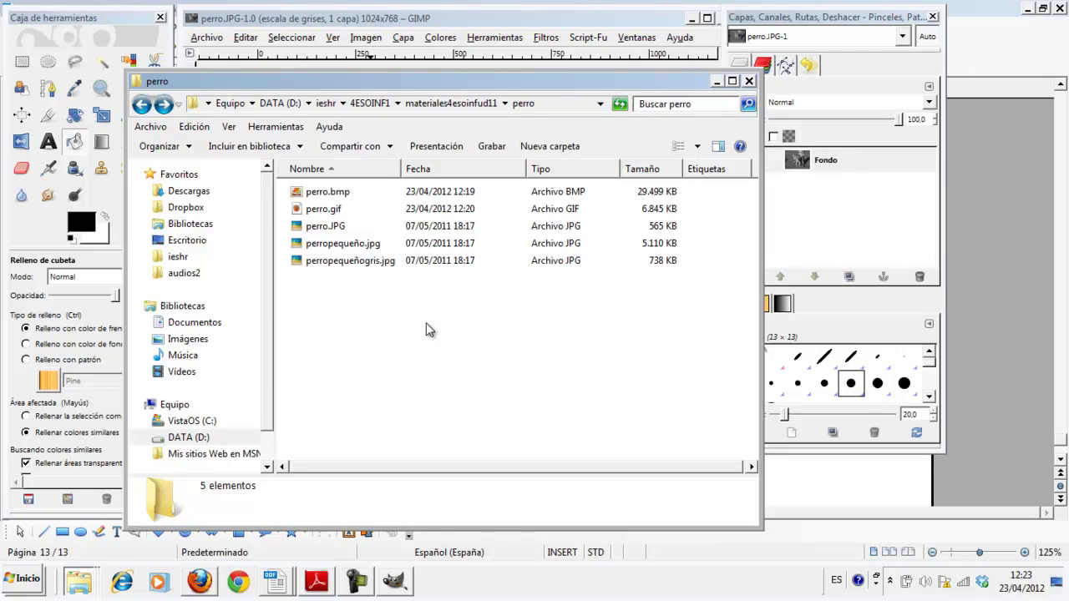
{"action": "left_click", "coordinate": [377, 262]}
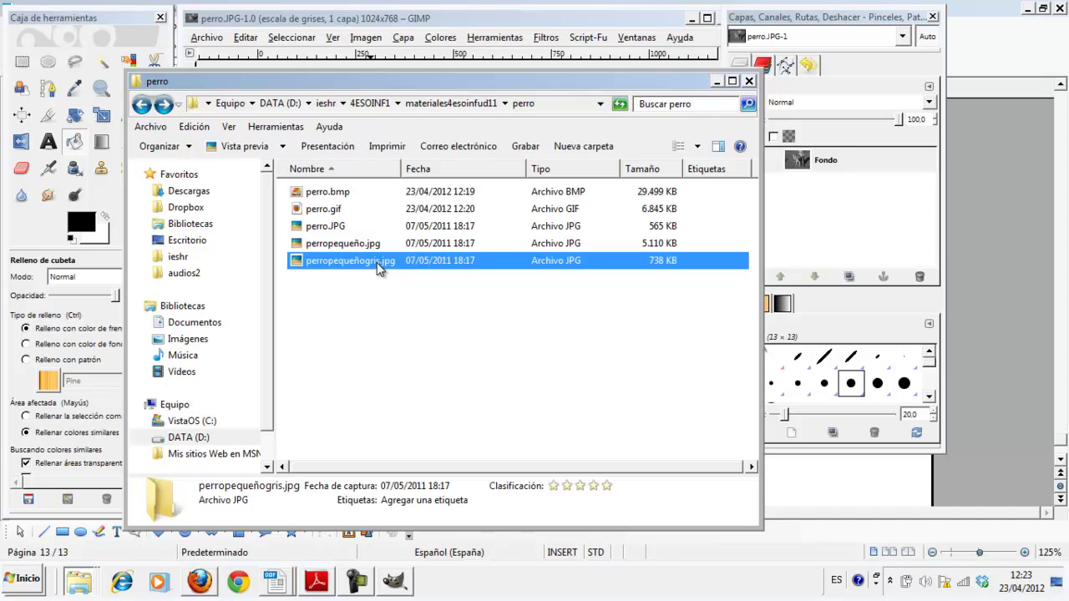
{"action": "double_click", "coordinate": [377, 262]}
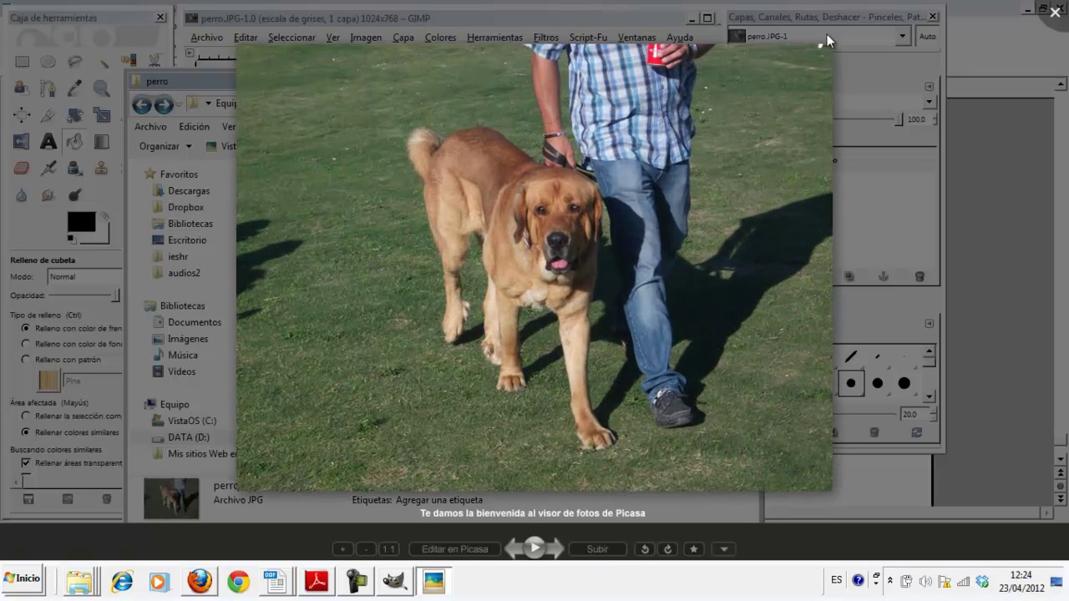
{"action": "left_click", "coordinate": [875, 44]}
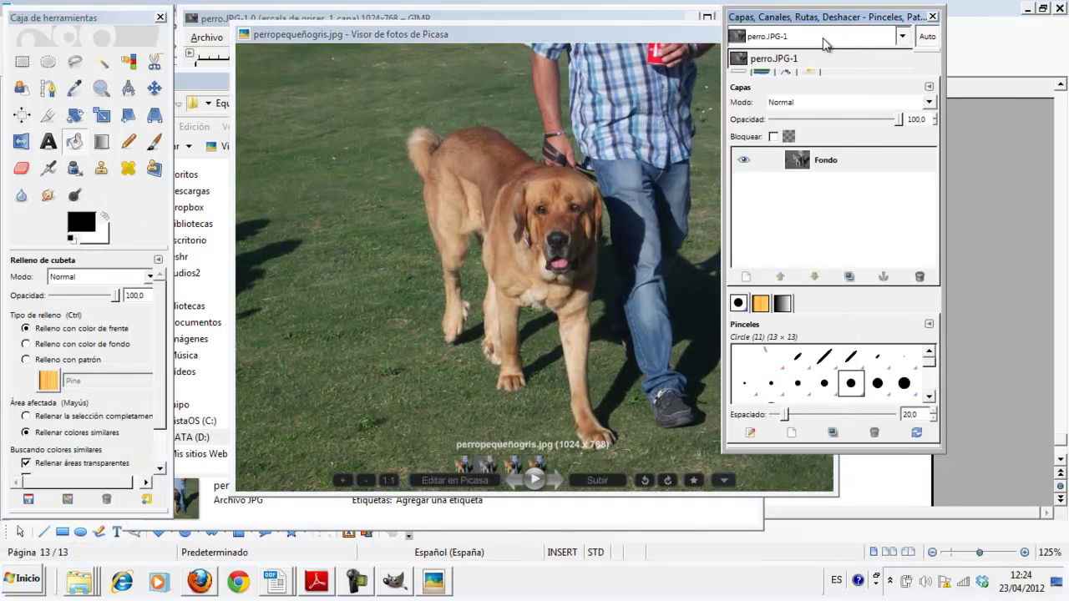
{"action": "left_click", "coordinate": [682, 84]}
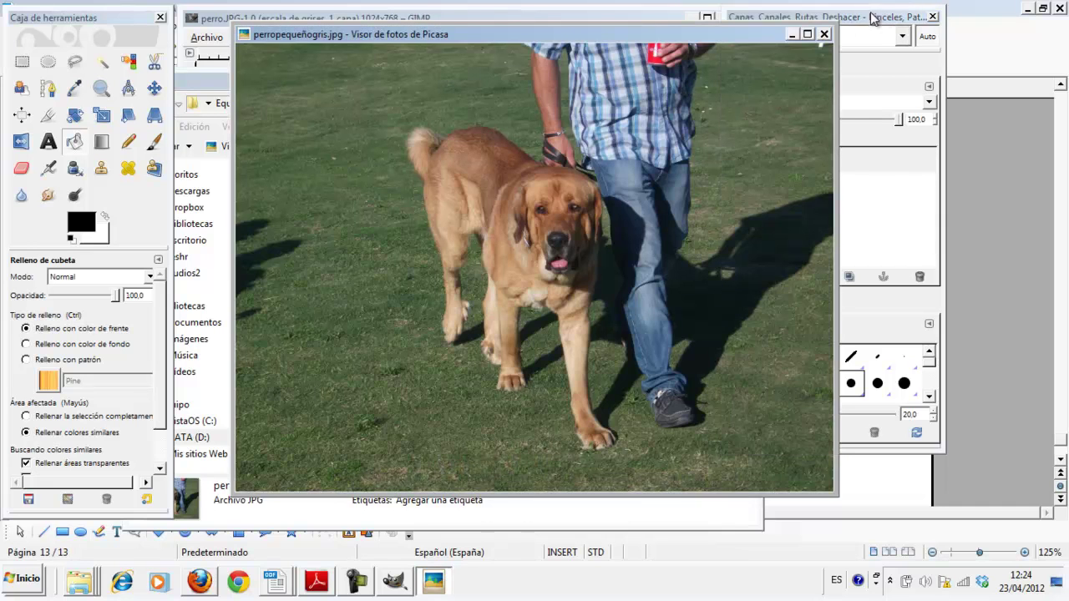
{"action": "left_click", "coordinate": [831, 41]}
{"action": "left_click", "coordinate": [389, 309]}
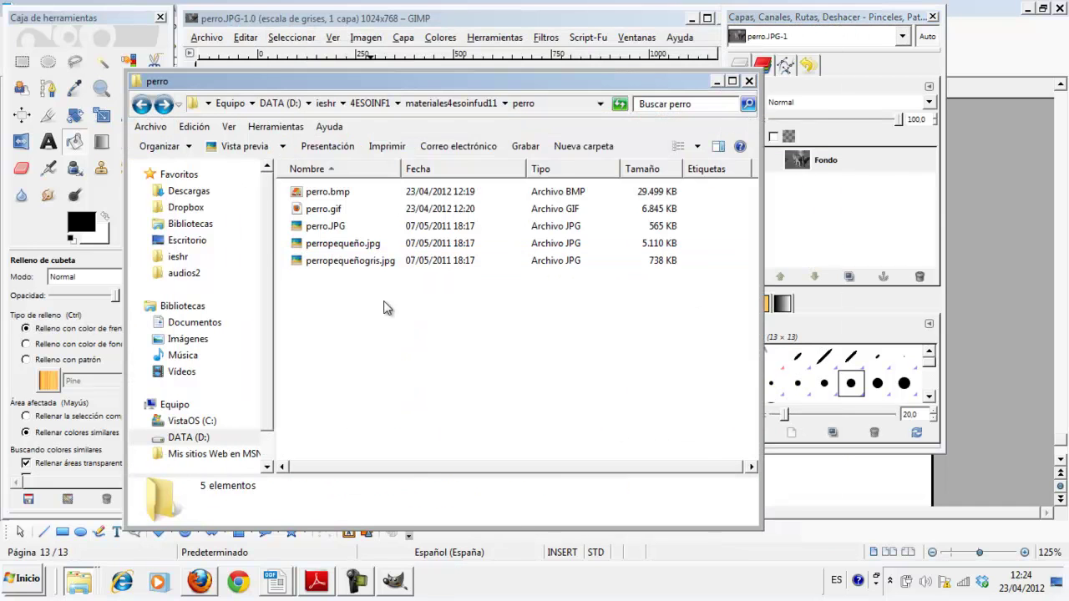
Step: Preview the grayscale perro.JPG and compare its 565 KB size with perropequeñogris.jpg's 738 KB
{"action": "left_click", "coordinate": [342, 228]}
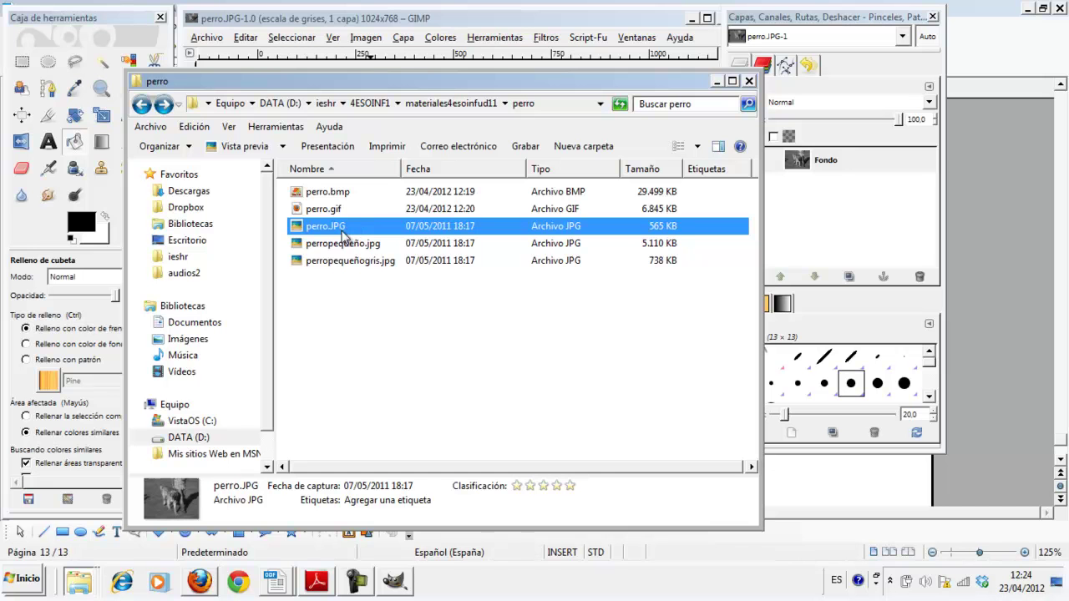
{"action": "double_click", "coordinate": [342, 230]}
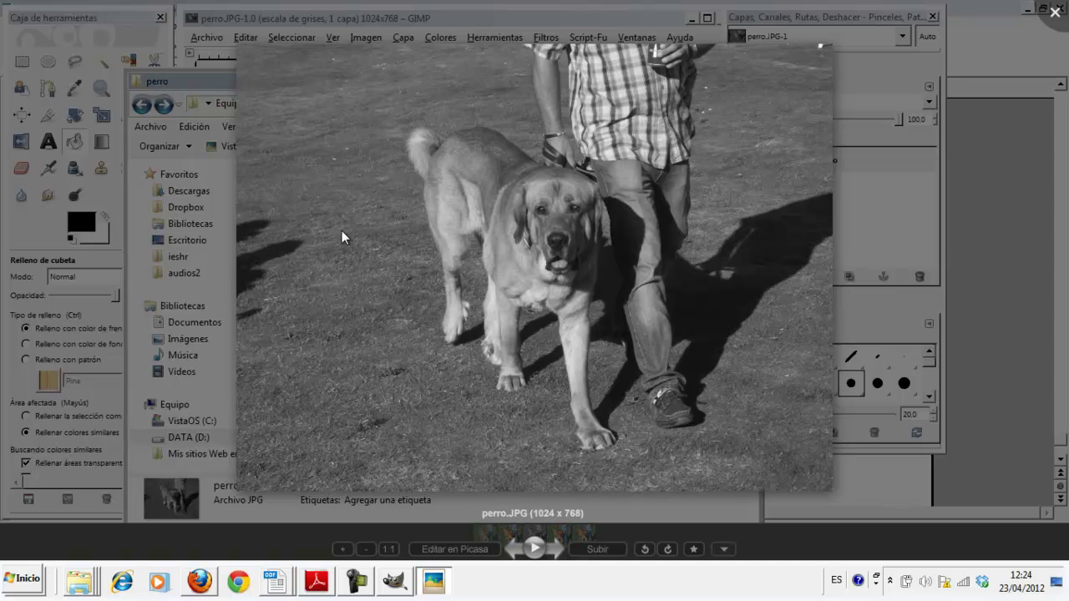
{"action": "left_click", "coordinate": [1060, 11]}
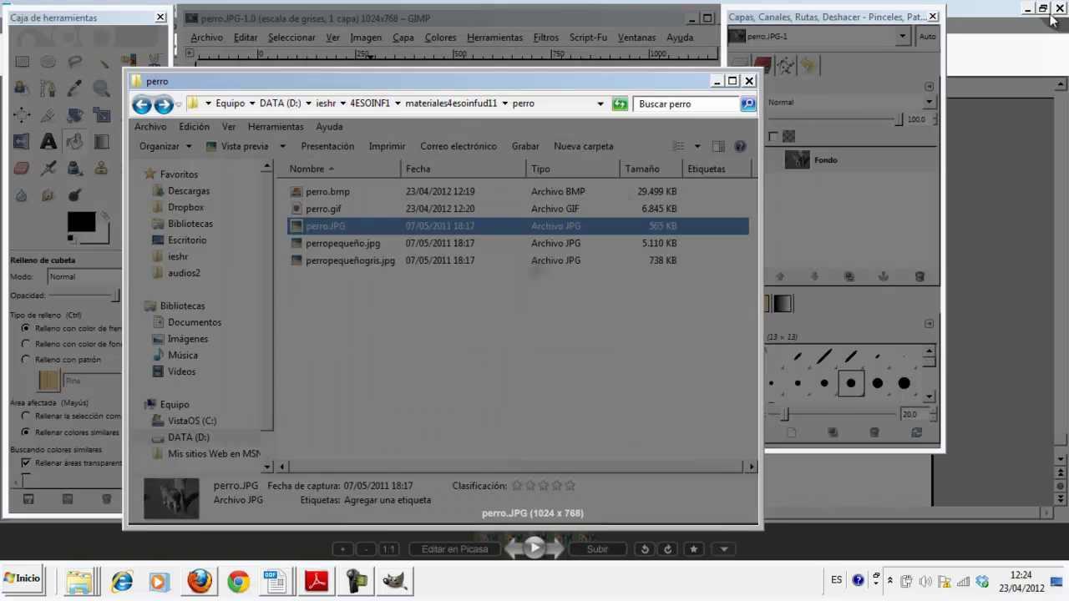
{"action": "left_click", "coordinate": [276, 582]}
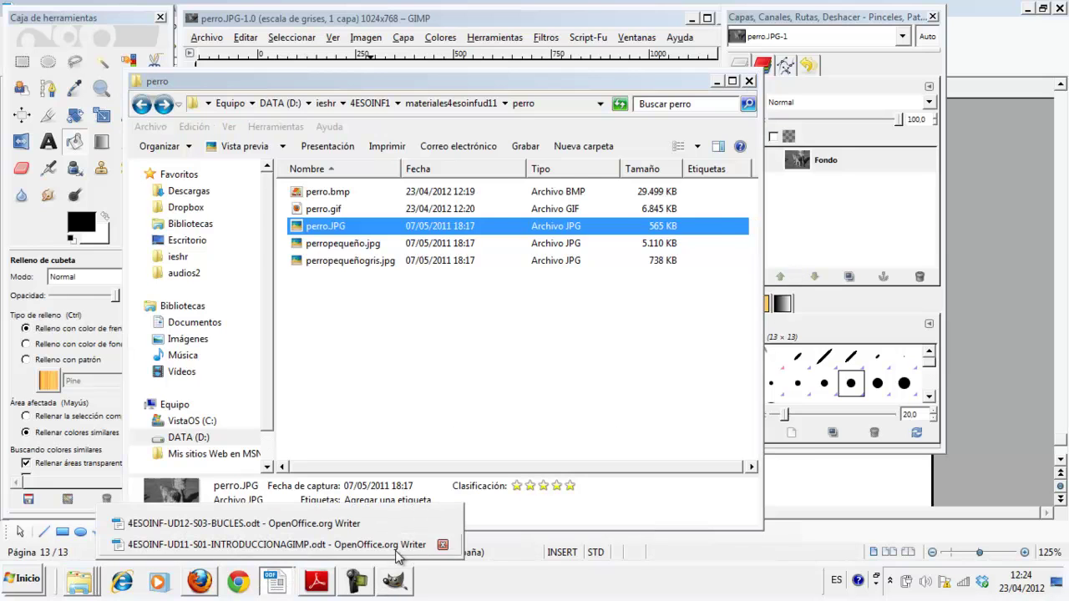
Step: Scroll the INTRODUCCIONAGIMP guide to its final step 43, then return to the grayscale photo in GIMP
{"action": "left_click", "coordinate": [396, 547]}
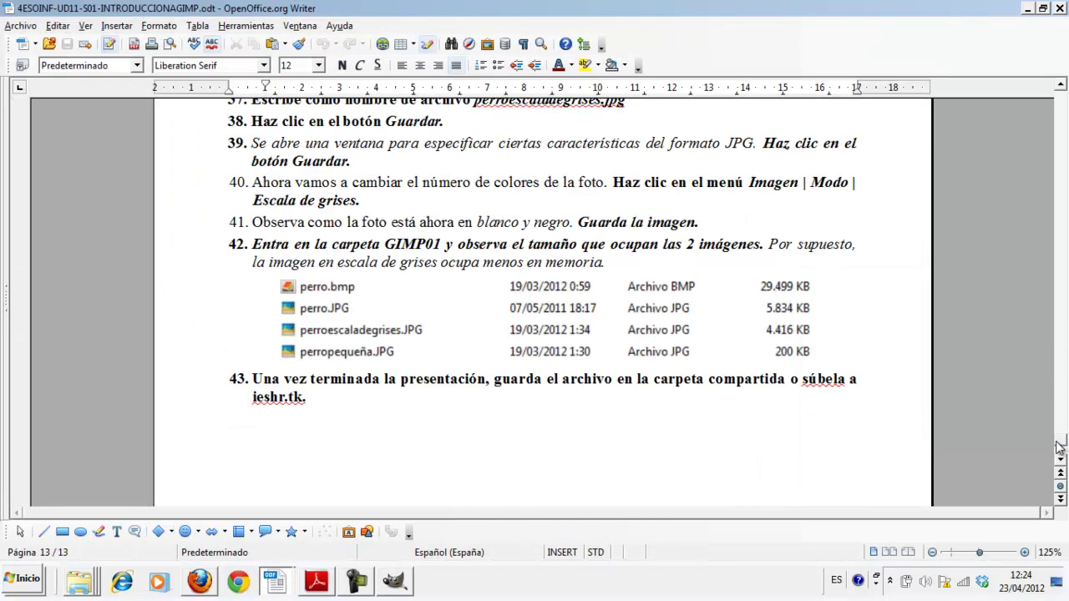
{"action": "left_click_drag", "start_coordinate": [1061, 446], "coordinate": [1061, 465]}
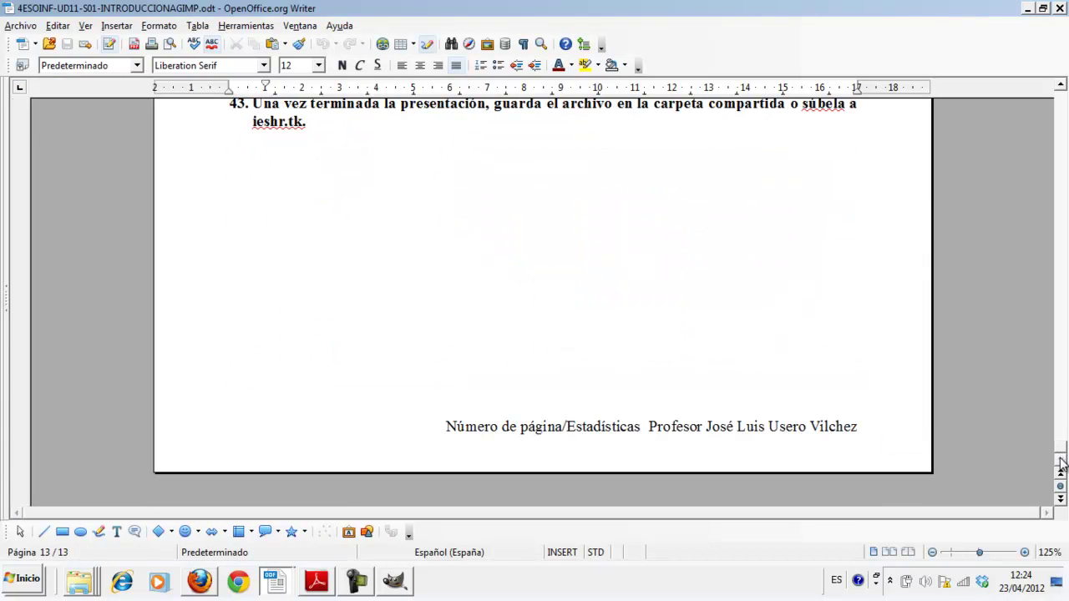
{"action": "left_click", "coordinate": [393, 584]}
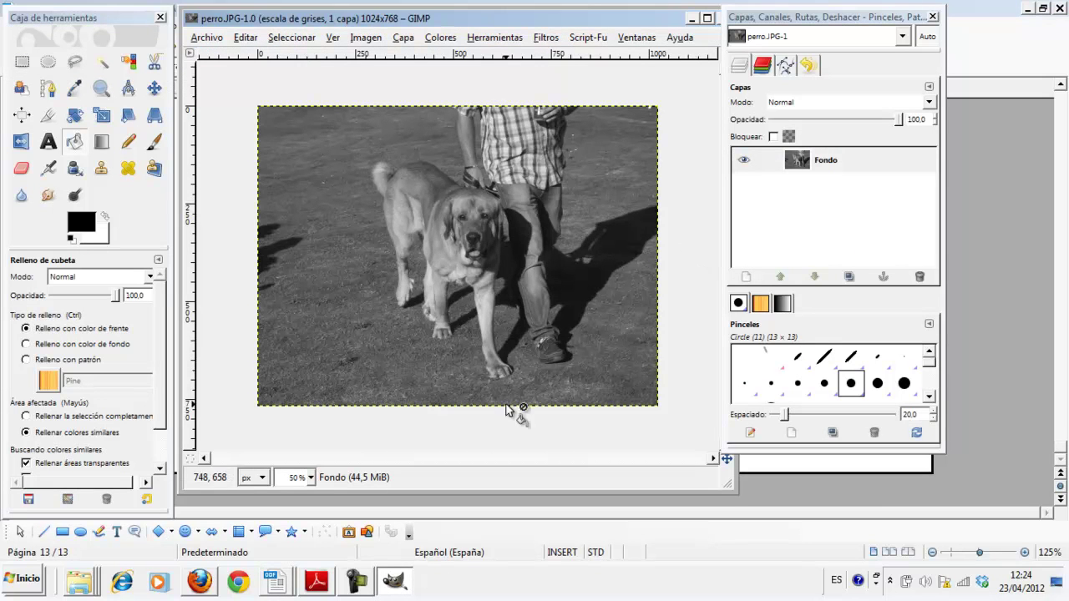
{"action": "left_click", "coordinate": [349, 577]}
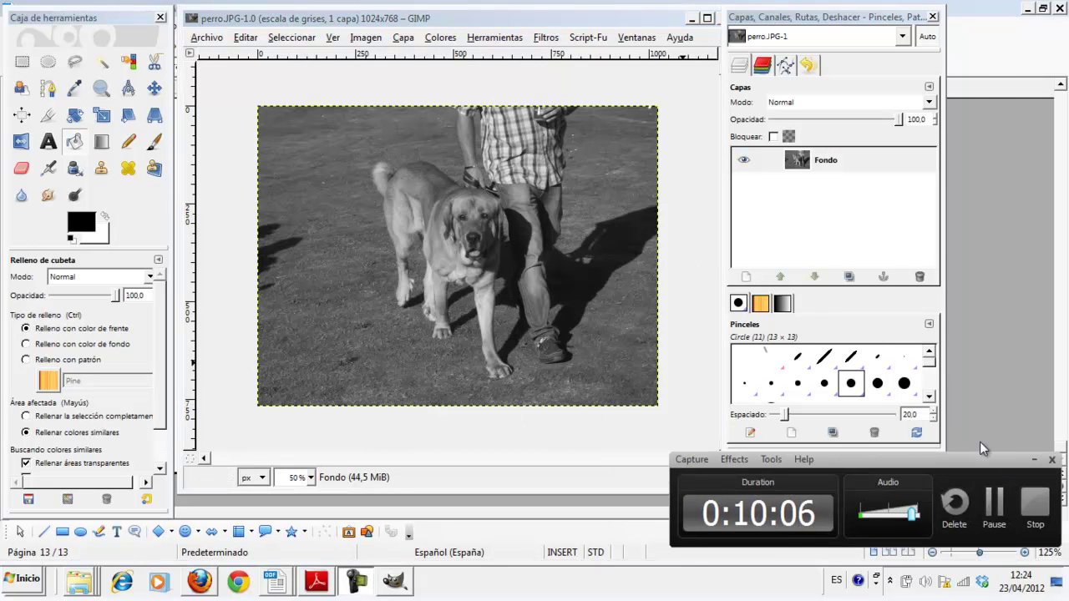